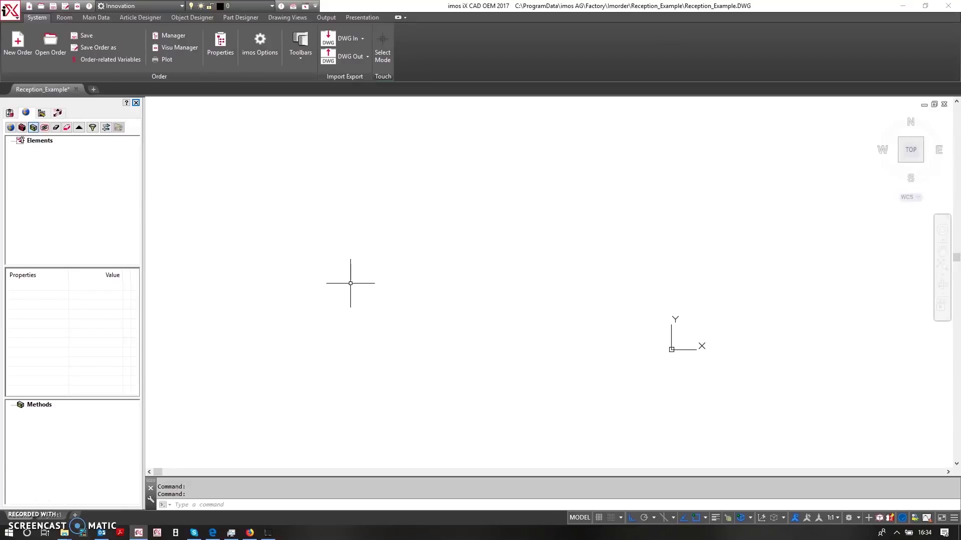
Create a new Object Designer article in the Reception_Example order.
click(192, 18)
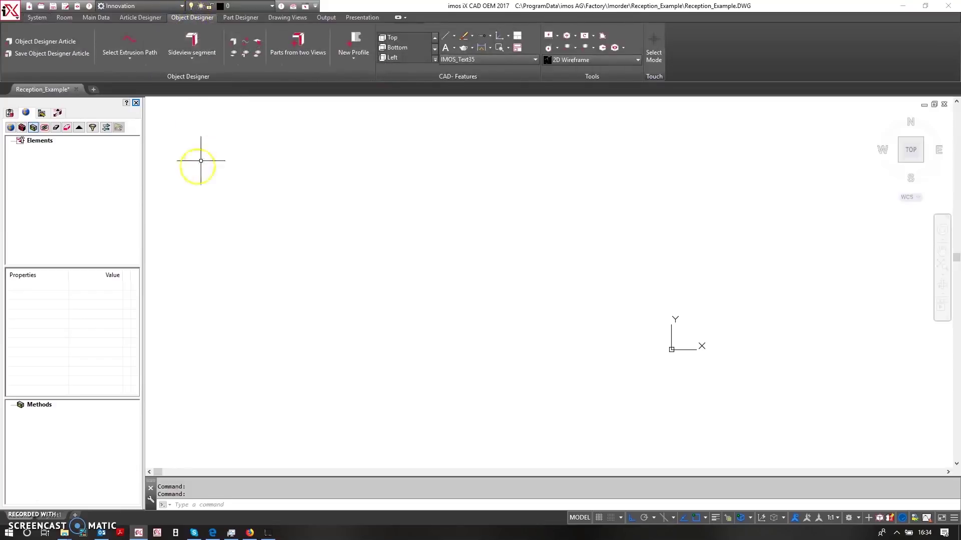
click(19, 42)
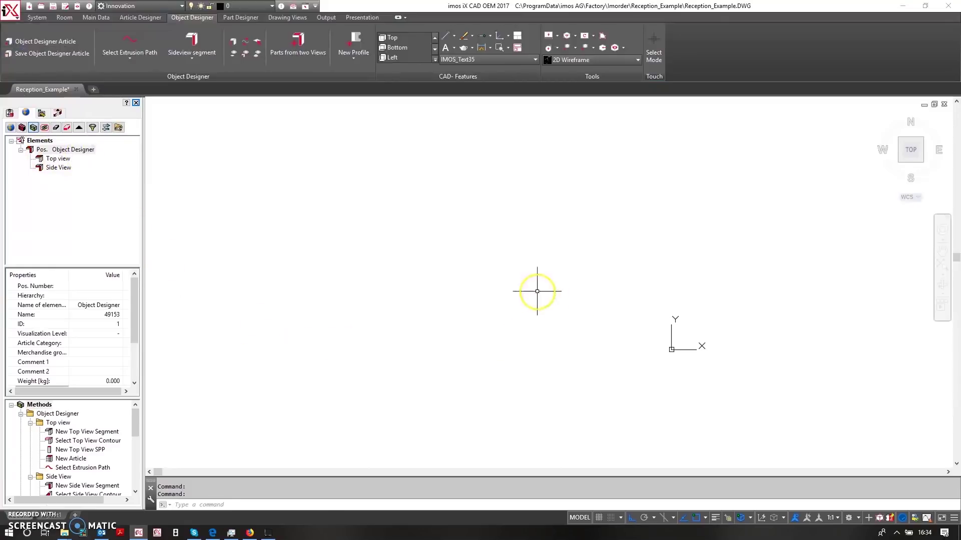
Examine the dimensioned T-shaped side-view drawing of the reception counter and its position relative to the origin.
mouse_move(601, 301)
middle_down()
mouse_move(439, 303)
mouse_move(268, 287)
mouse_move(240, 275)
middle_up()
scroll(609, 309, up, 3)
scroll(600, 280, up, 2)
middle_drag(562, 262, 494, 260)
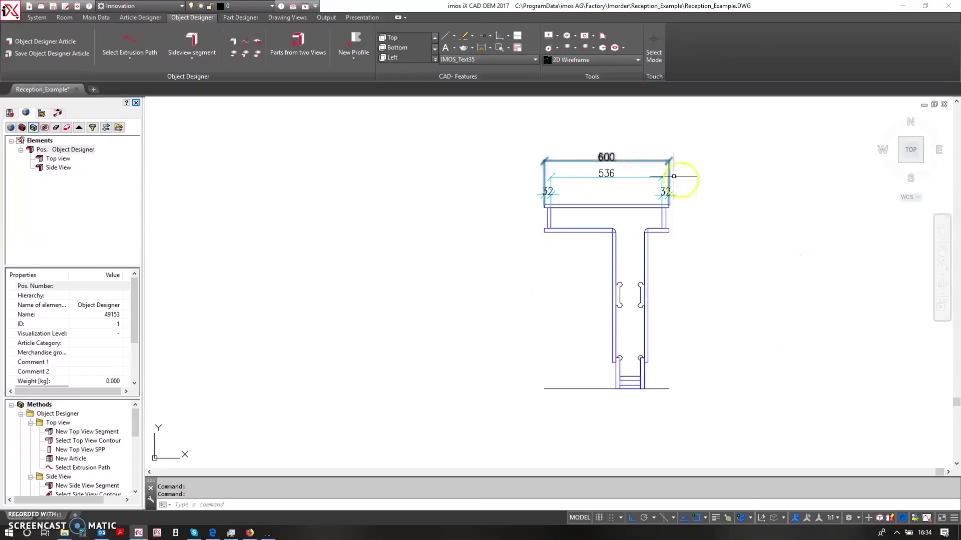
middle_drag(465, 299, 751, 307)
scroll(551, 288, down, 2)
scroll(731, 306, down, 2)
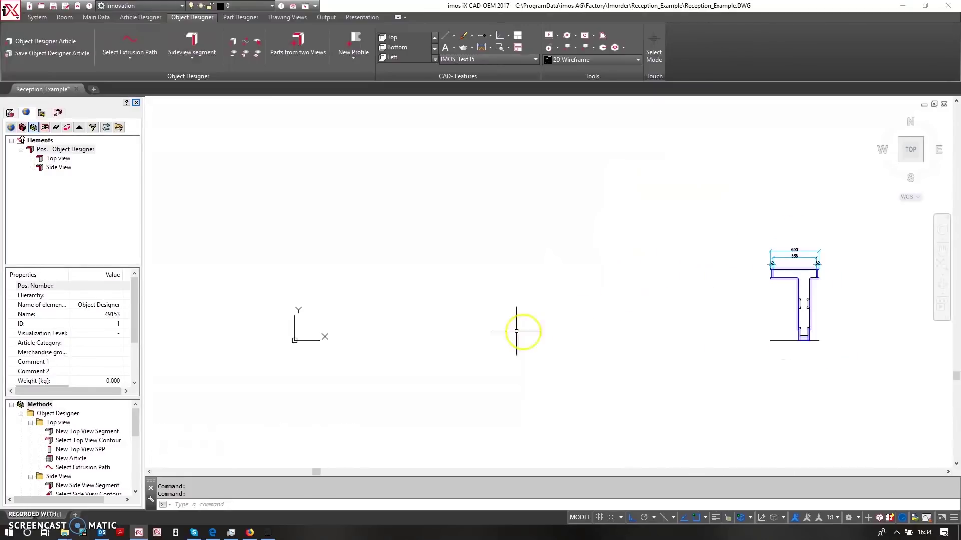
Start a polyline at 0,0,0 with a 1400 mm segment along X followed by a 1400 mm segment along Y.
text(pl)
key(Return)
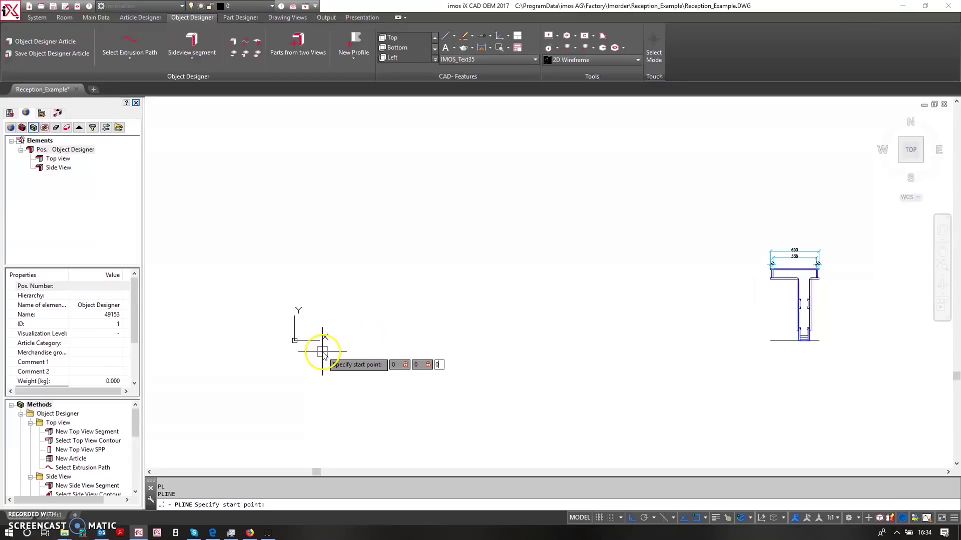
key(Return)
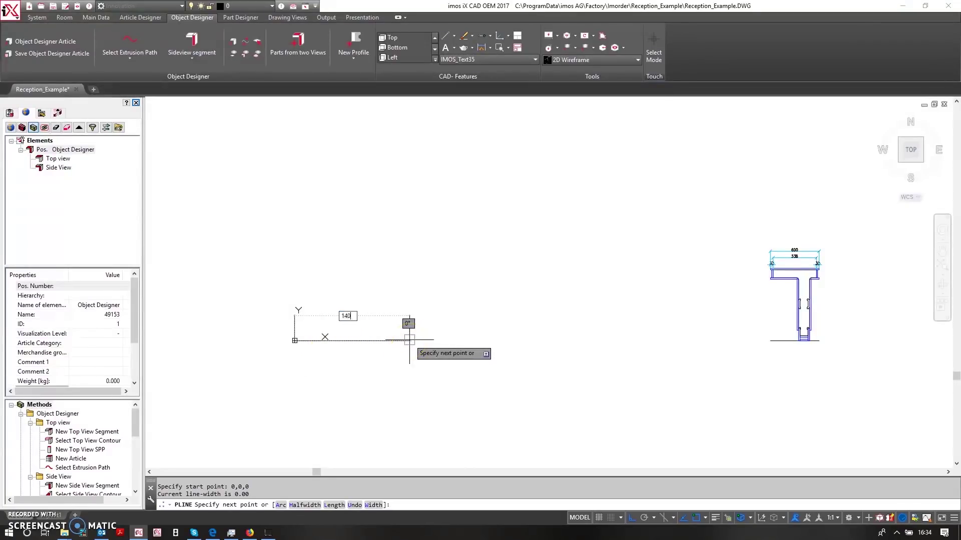
text(1400)
key(Return)
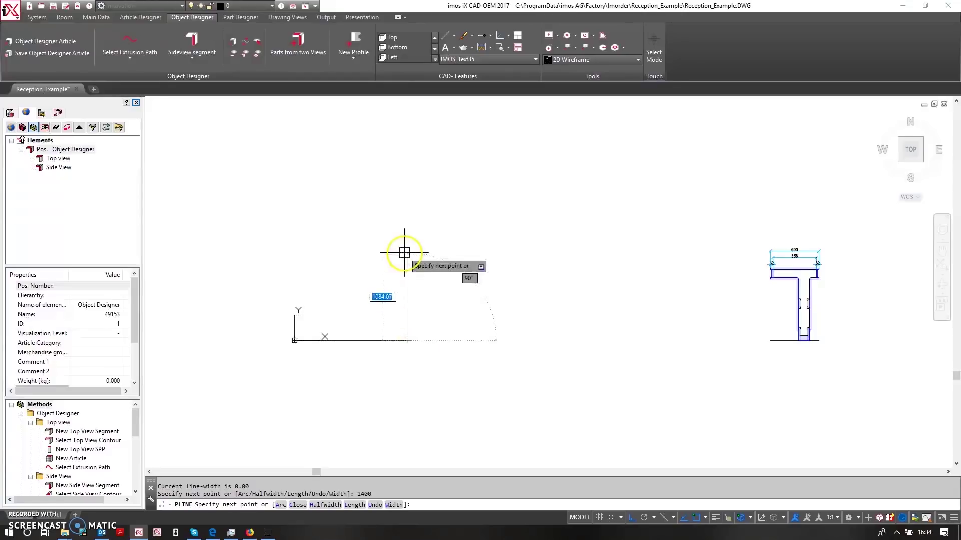
text(1400)
key(Return)
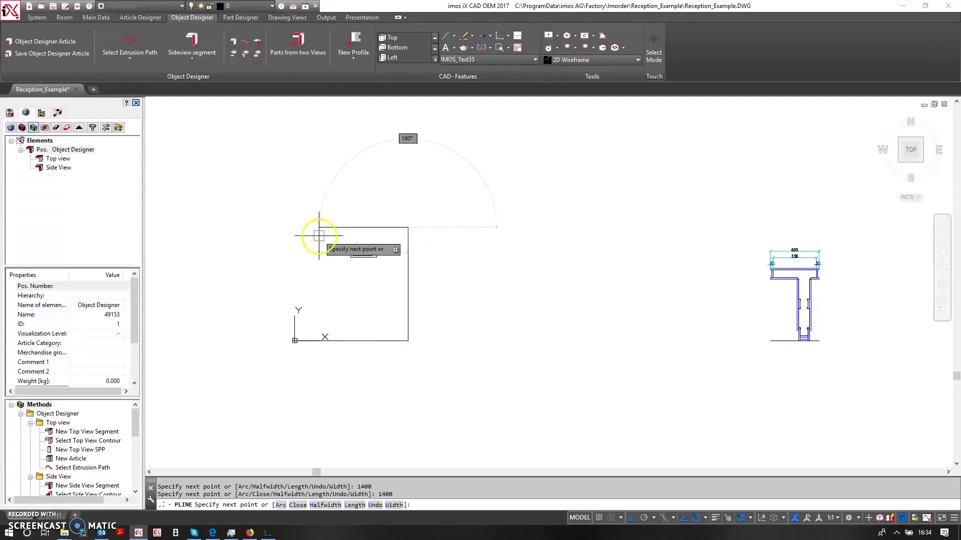
Continue the polyline with a 1400 mm wide semicircular arc back towards the Y axis and finish with a 100 mm downward line.
text(a)
key(Return)
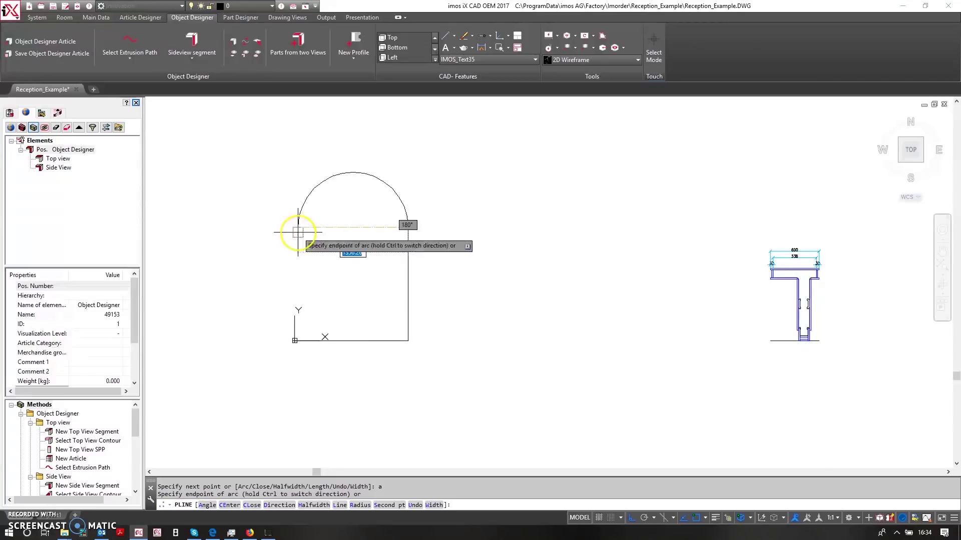
text(1400)
key(Return)
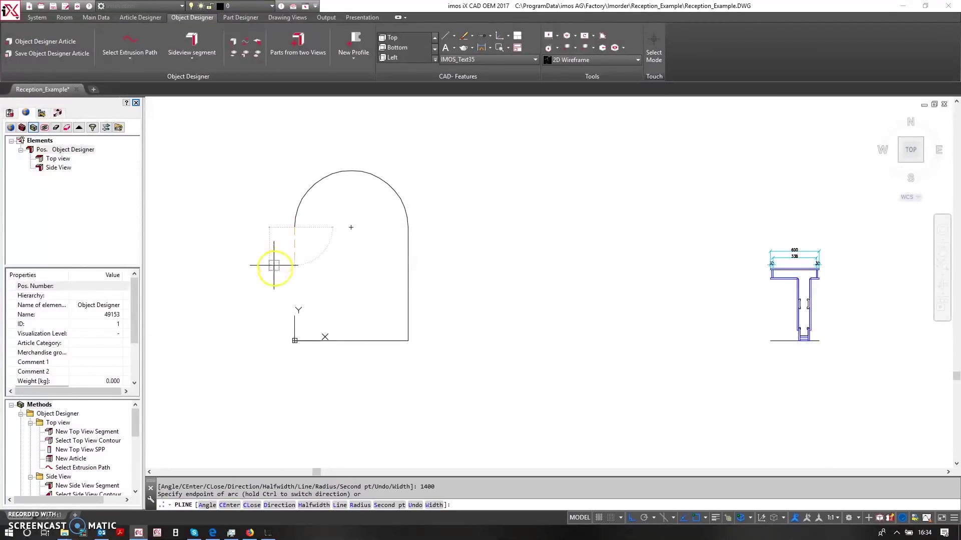
text(l)
key(Return)
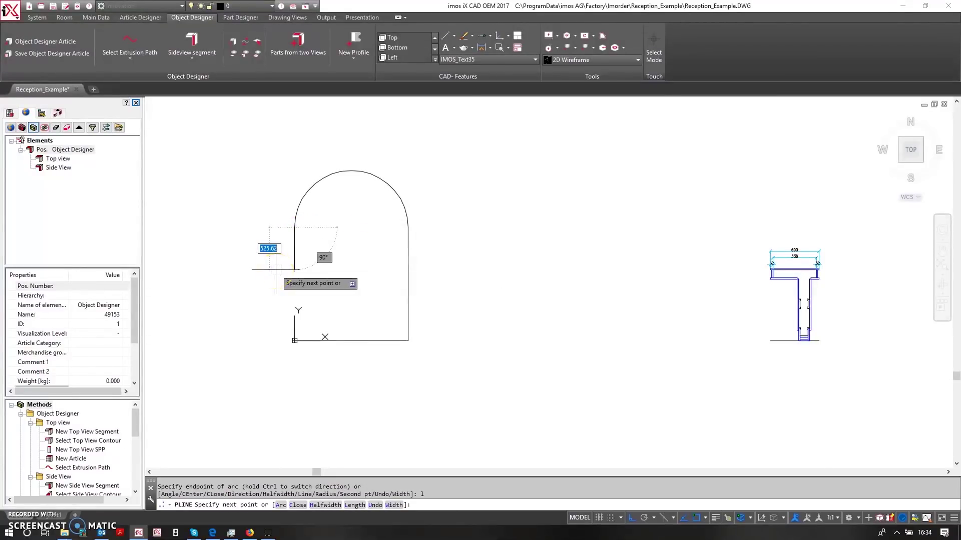
text(100)
key(Return)
key(Return)
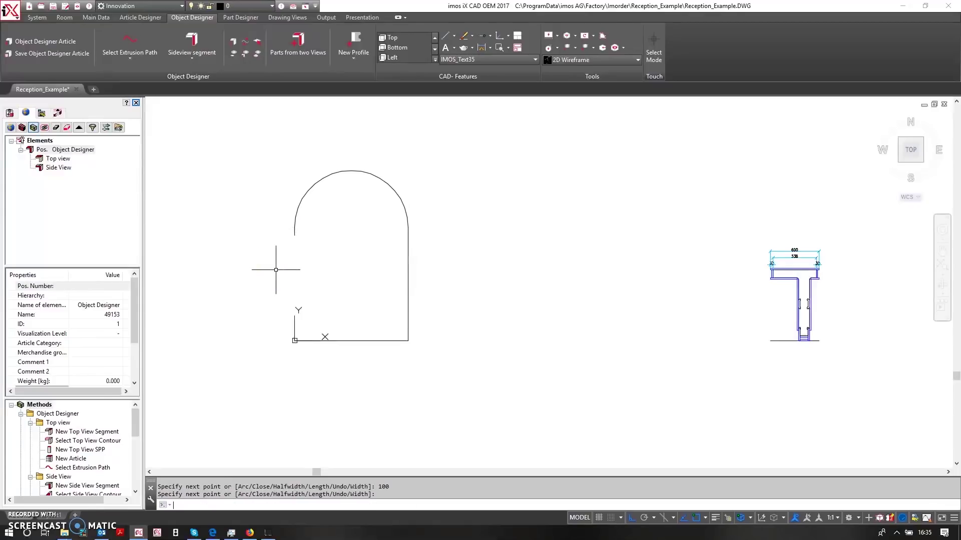
Assign the U-shaped polyline as the extrusion path of the Object Designer article's top view.
click(294, 213)
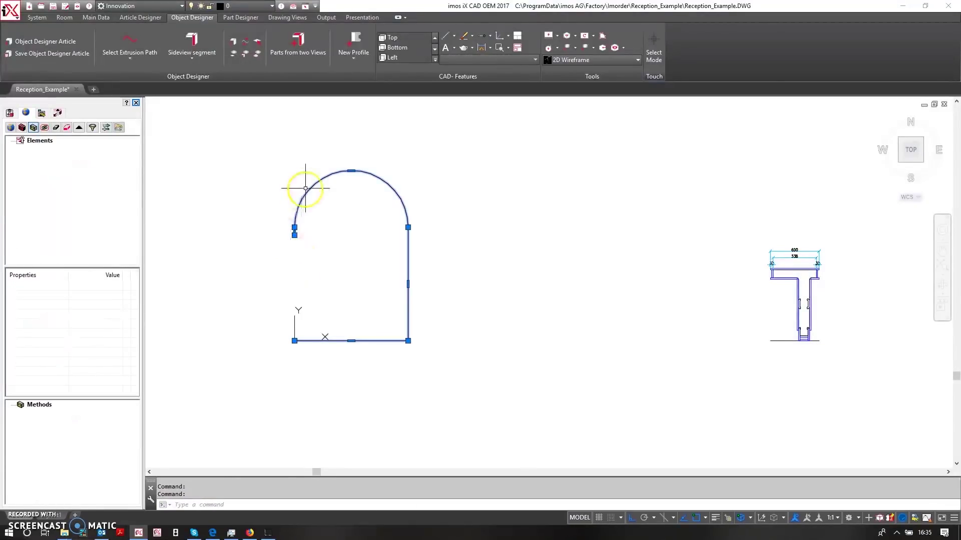
click(11, 127)
click(130, 57)
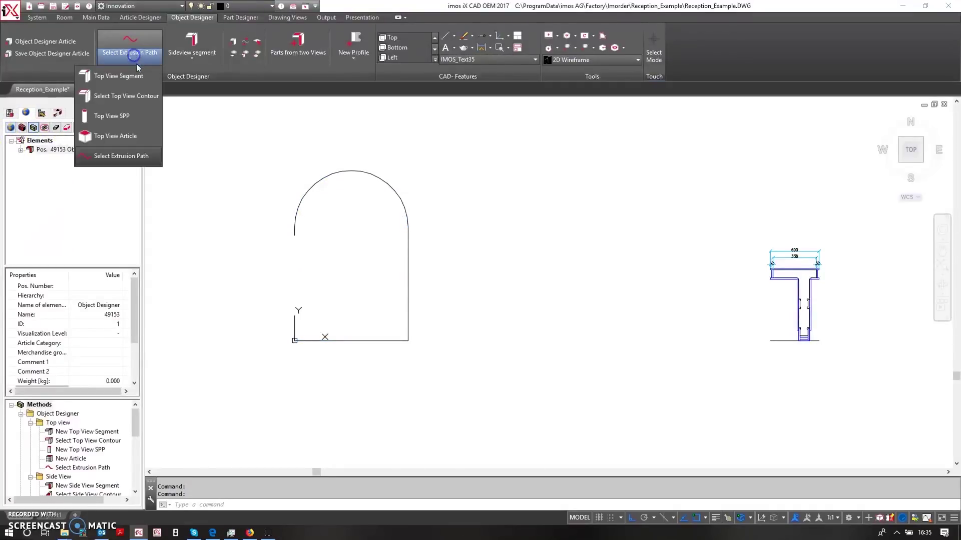
click(112, 151)
click(300, 200)
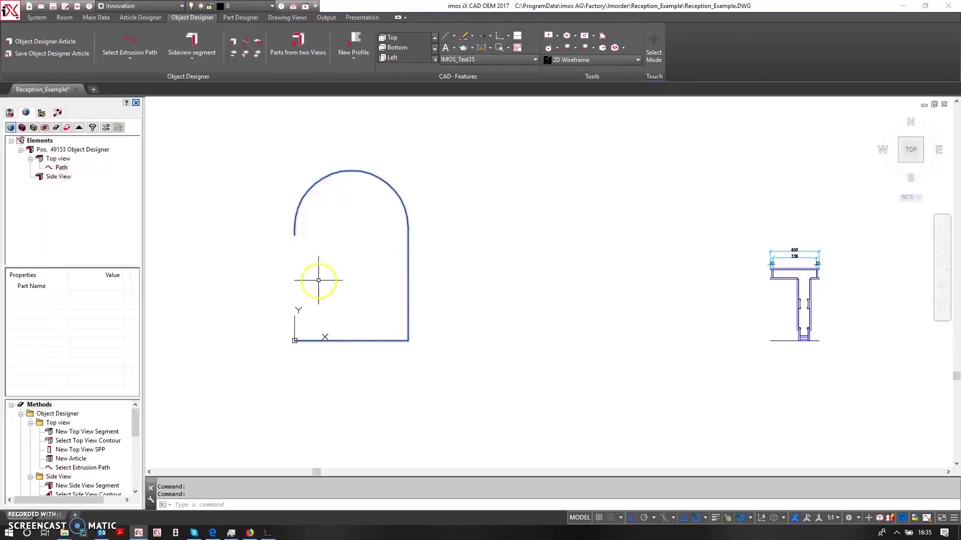
middle_drag(500, 318, 474, 306)
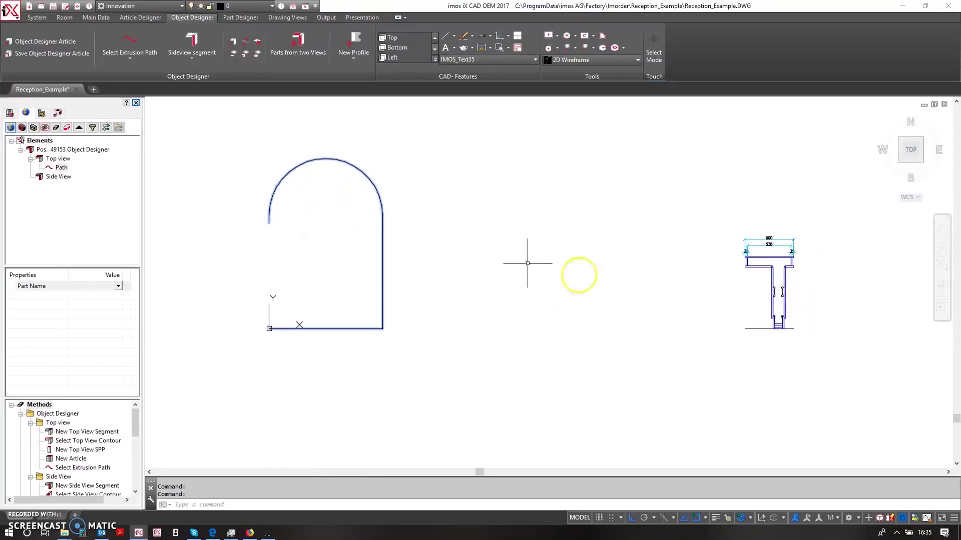
click(191, 51)
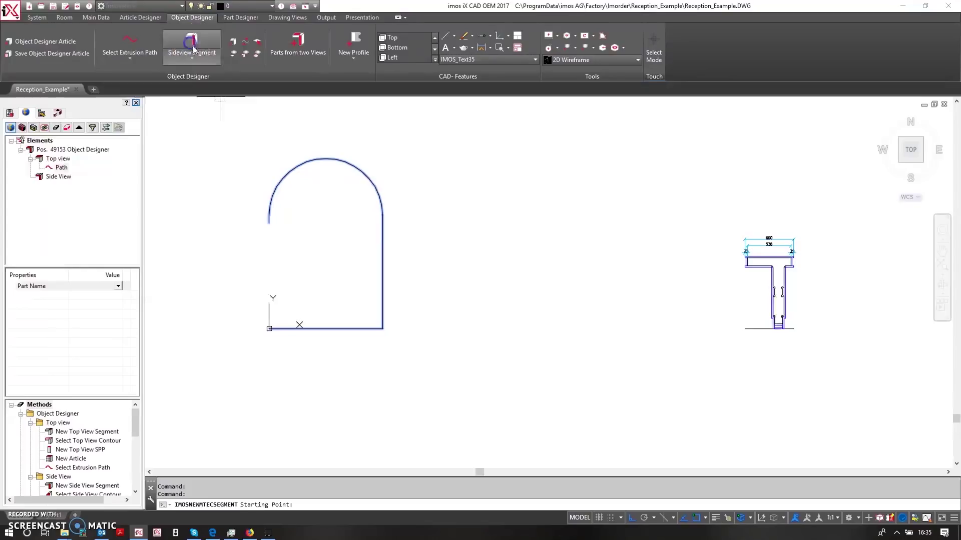
mouse_move(736, 332)
middle_down()
mouse_move(471, 331)
mouse_move(485, 333)
middle_up()
key(Escape)
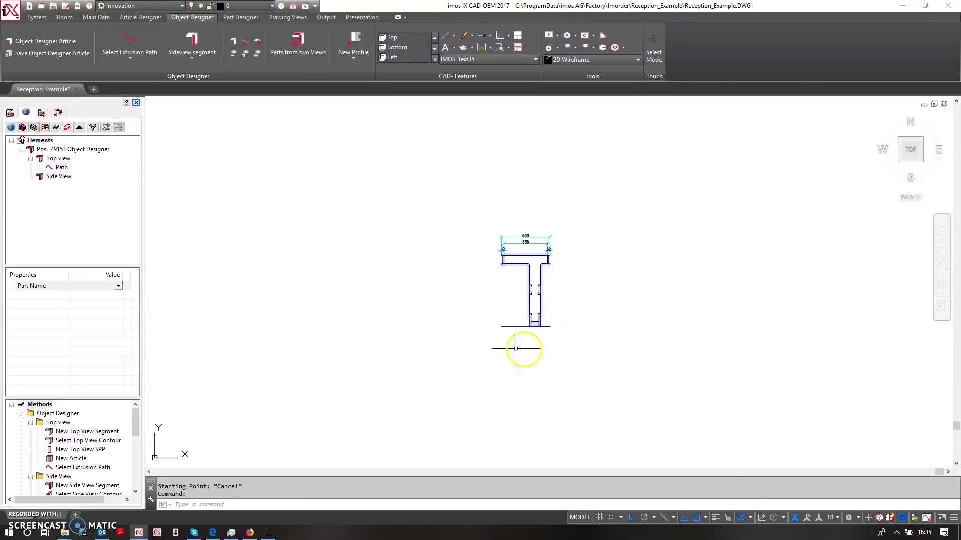
Define the T-shaped side-view drawing with its dimensions as initial entities, excluding the ground line, and toggle the initial entities' visibility.
mouse_move(465, 338)
middle_down()
mouse_move(494, 259)
mouse_move(662, 258)
middle_up()
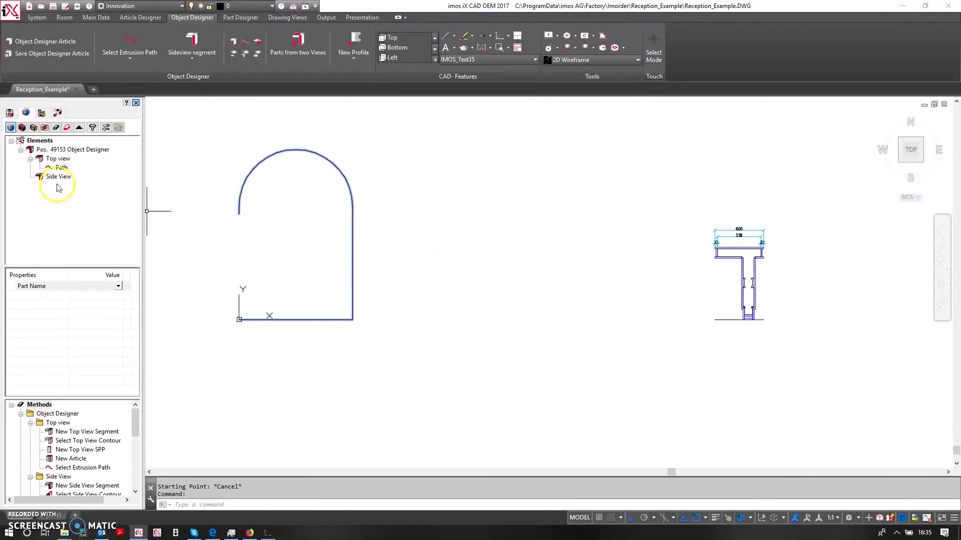
scroll(64, 480, down, 3)
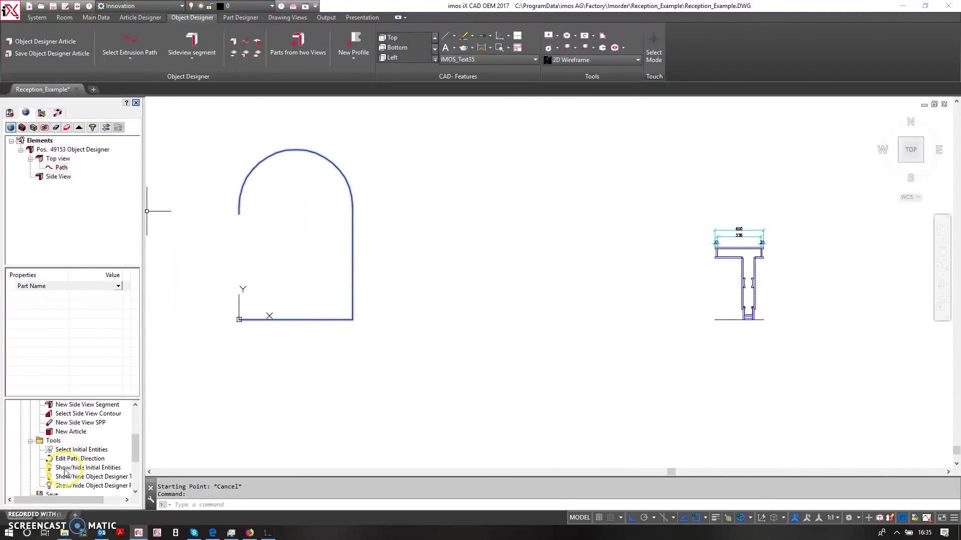
click(90, 452)
click(656, 204)
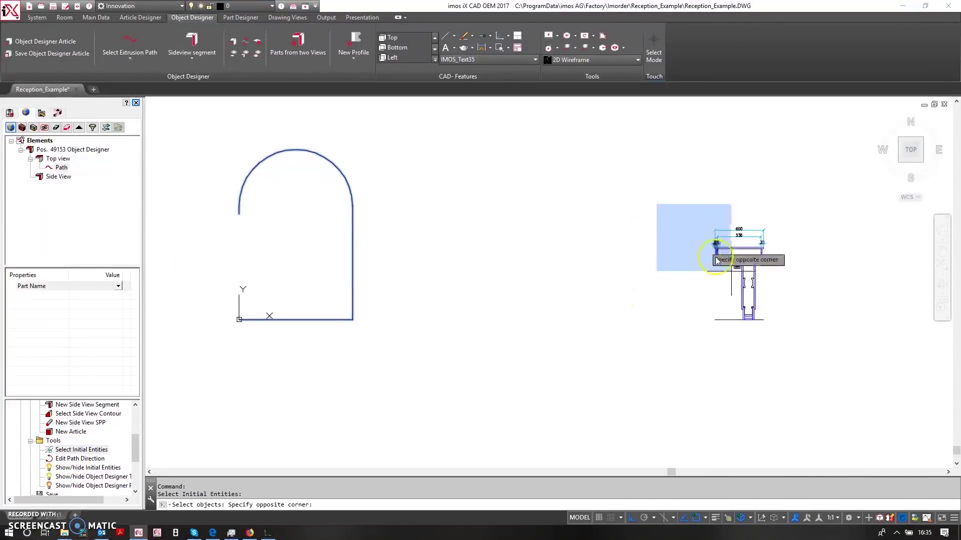
click(798, 339)
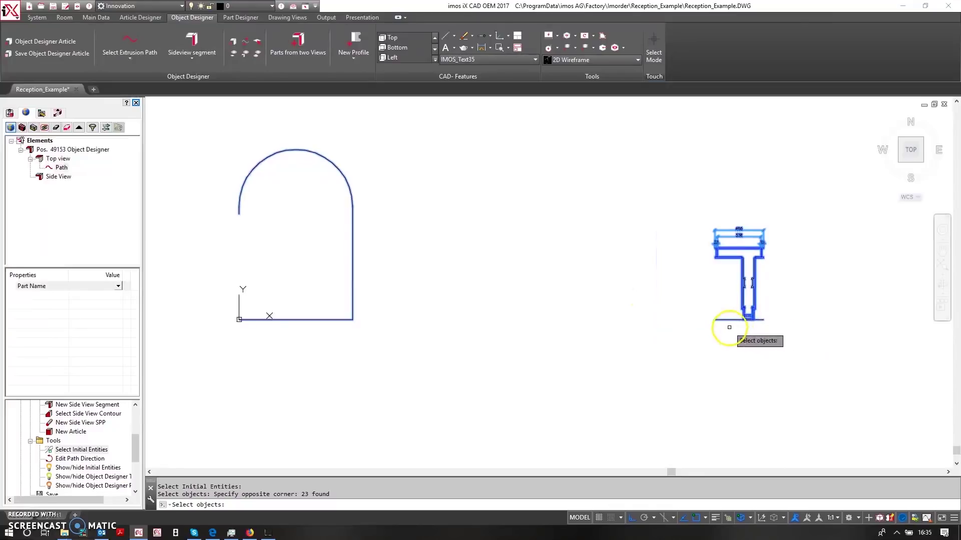
shift+click(721, 319)
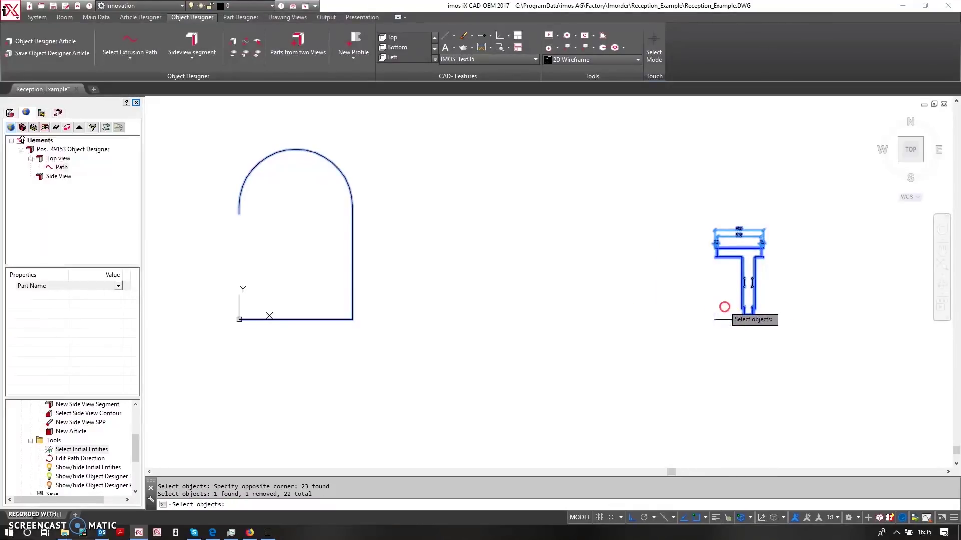
right_click(723, 306)
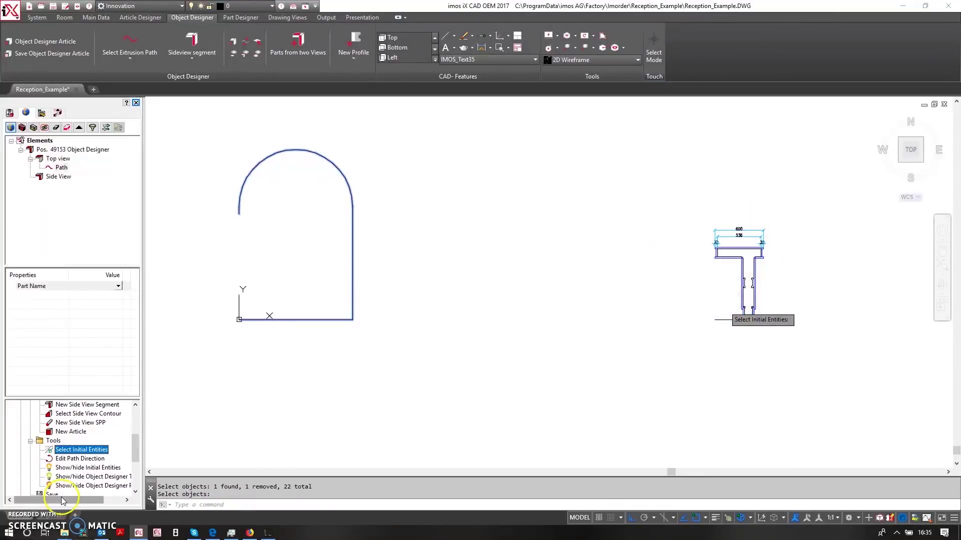
double_click(77, 469)
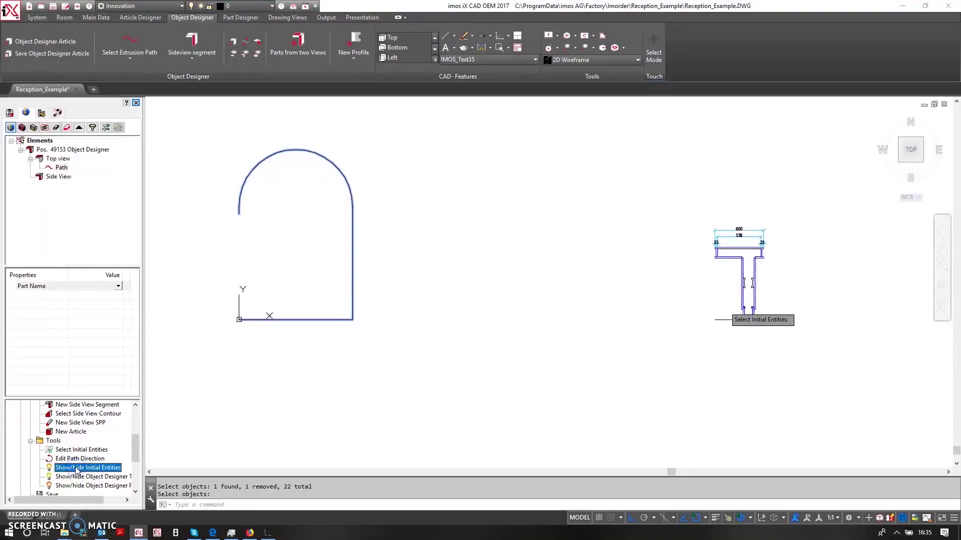
click(589, 334)
Add a 150 mm side-view segment on the left plinth panel, from the ground line up to the panel's top inner corner.
mouse_move(588, 335)
middle_down()
mouse_move(478, 279)
mouse_move(437, 279)
middle_up()
scroll(466, 280, up, 5)
scroll(463, 254, down, 2)
click(211, 46)
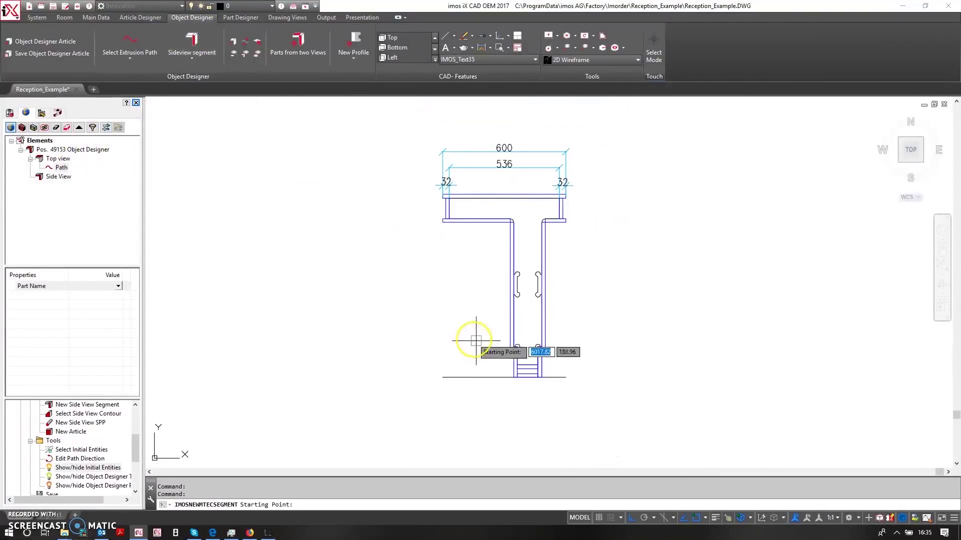
scroll(516, 375, up, 4)
scroll(516, 378, up, 3)
click(521, 386)
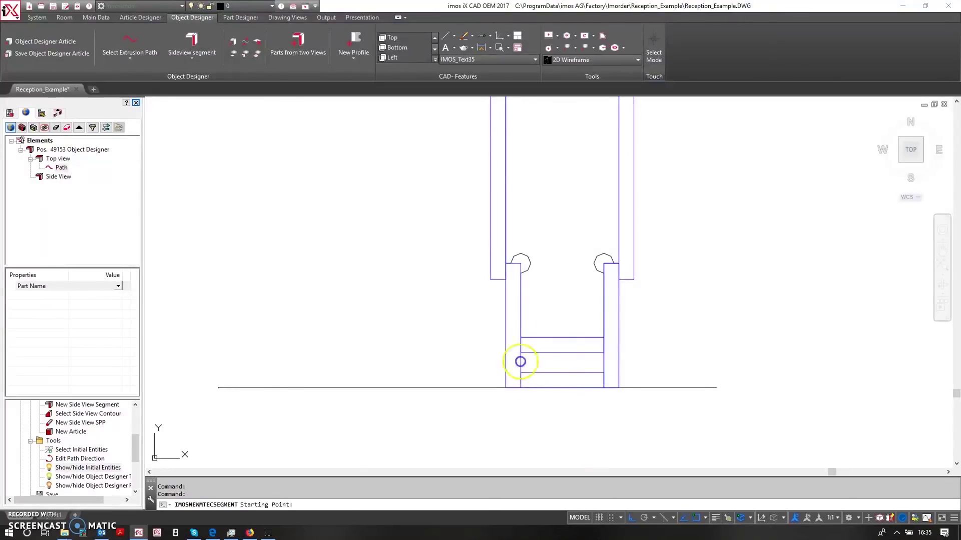
click(520, 264)
click(519, 265)
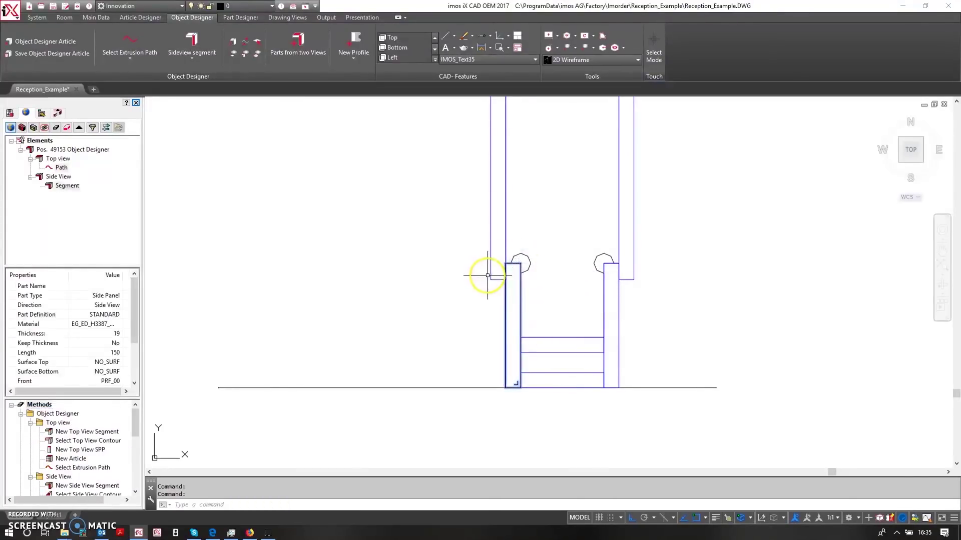
Add a side-view segment about 627 mm long on the left upright panel, along its inner edge up to the rounded corner.
key(Return)
scroll(497, 265, up, 6)
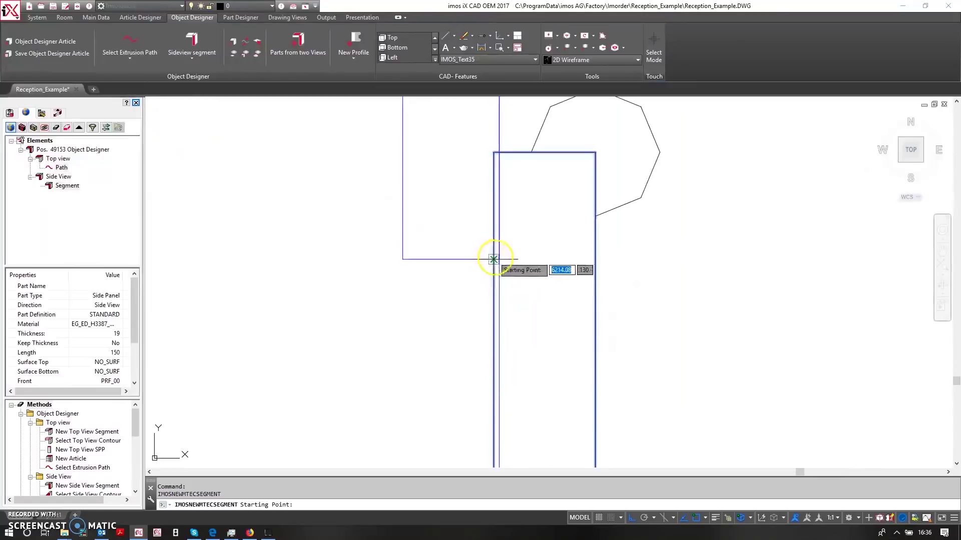
scroll(498, 260, down, 5)
scroll(467, 268, up, 3)
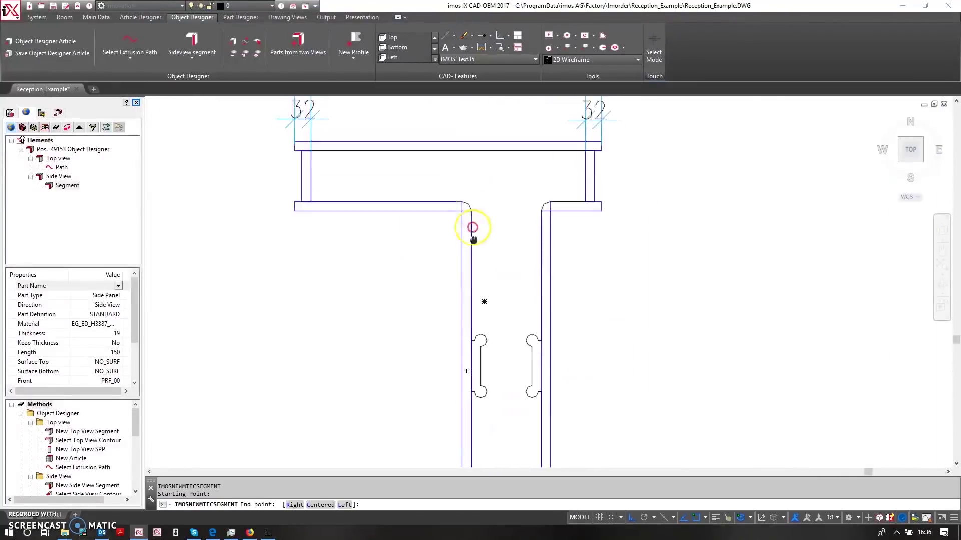
click(476, 240)
scroll(474, 211, up, 3)
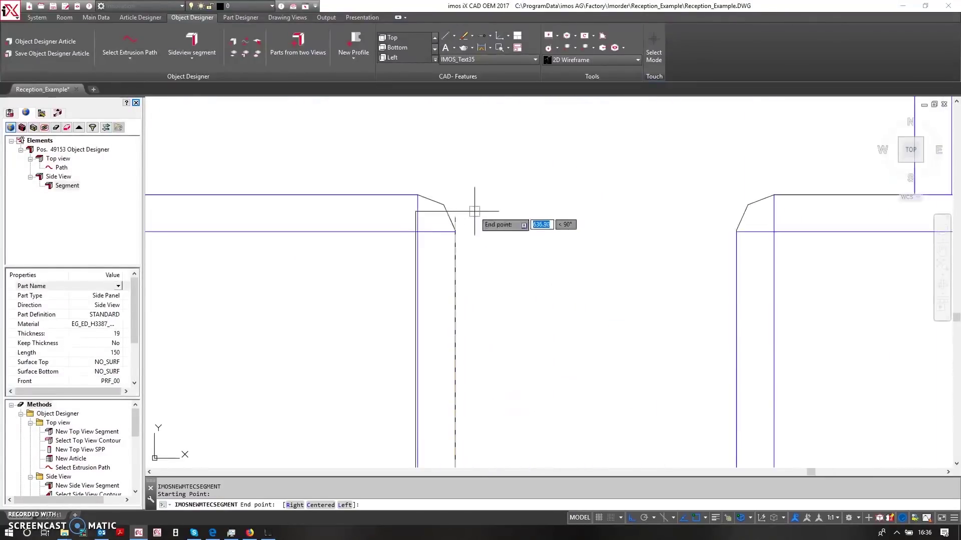
scroll(455, 230, up, 4)
click(455, 231)
Add a 328 mm side-view segment on the left lower horizontal panel, along its upper edge from the rounded corner to its outer end.
key(Return)
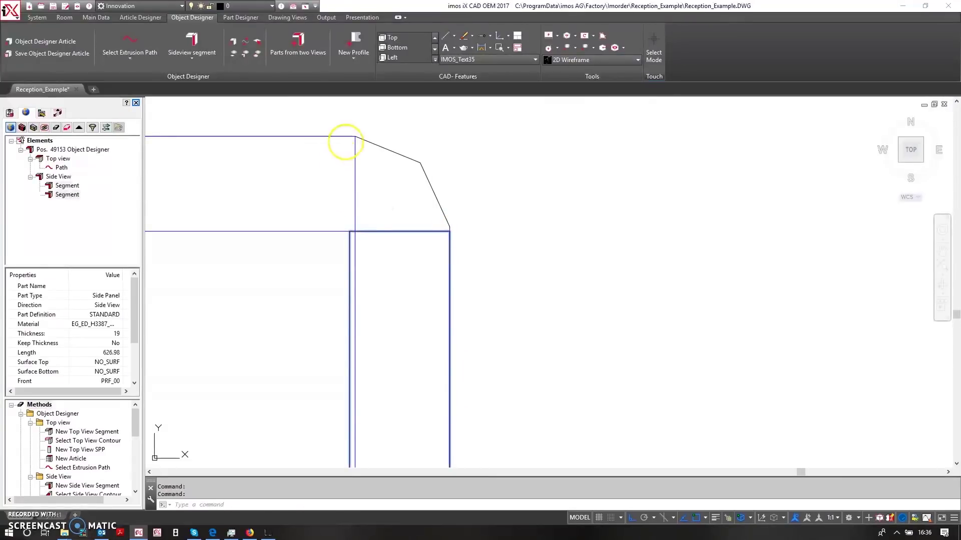
click(353, 137)
scroll(343, 204, up, 5)
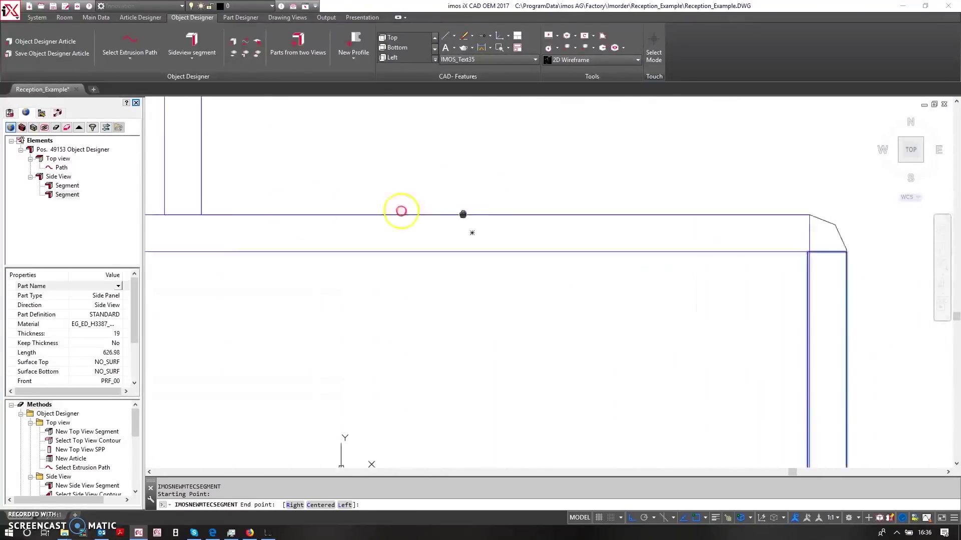
scroll(326, 218, up, 2)
click(295, 217)
Add a 100 mm side-view segment on the left short upright, along its inner edge up to the top panel.
key(Return)
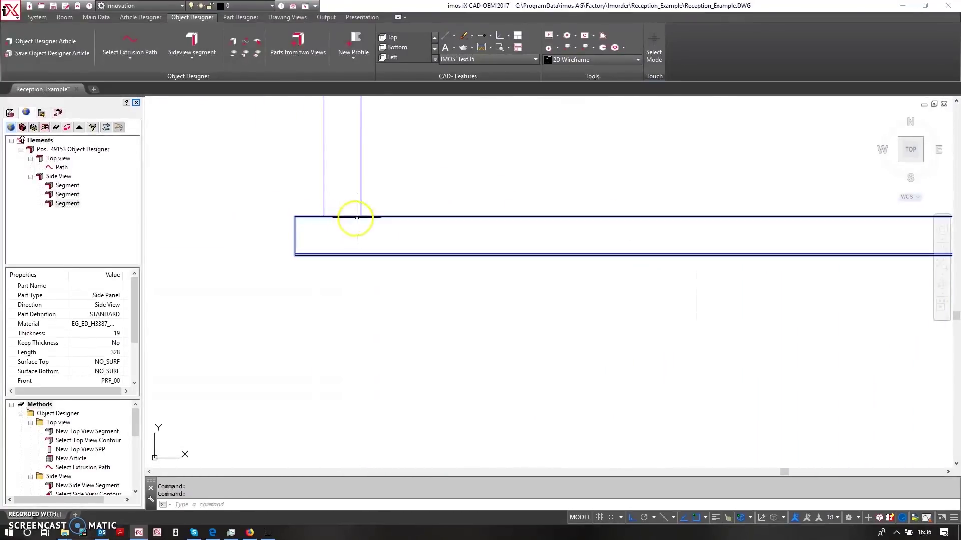
click(360, 217)
scroll(358, 191, down, 3)
scroll(355, 213, up, 1)
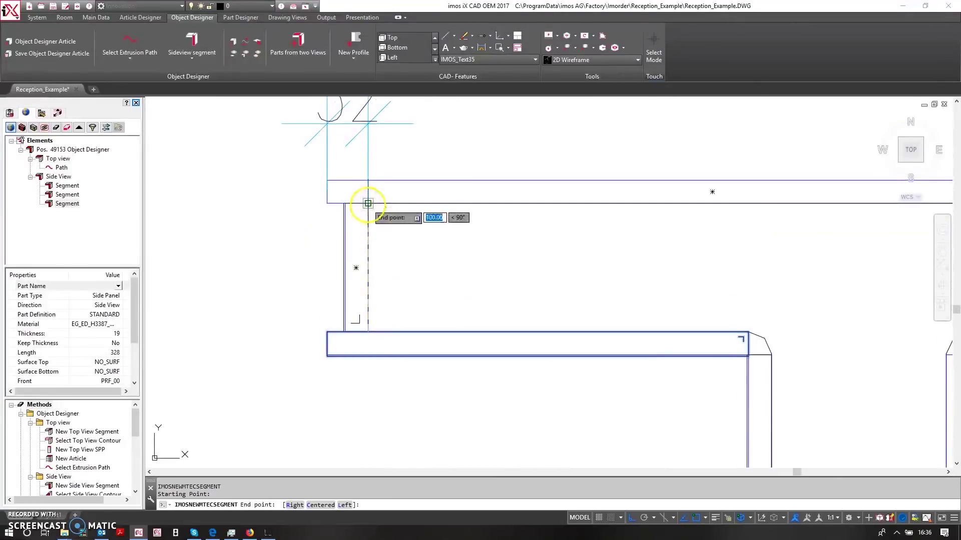
click(368, 205)
Add a 600 mm side-view segment on the top panel, along its lower edge from the left end to the right end.
key(Return)
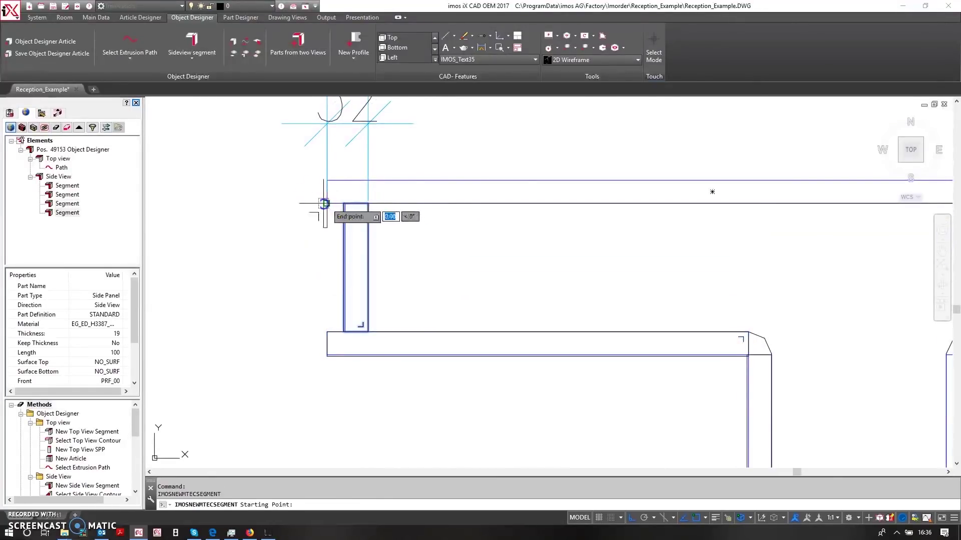
click(368, 204)
middle_drag(618, 207, 509, 208)
scroll(509, 207, down, 3)
scroll(611, 185, up, 4)
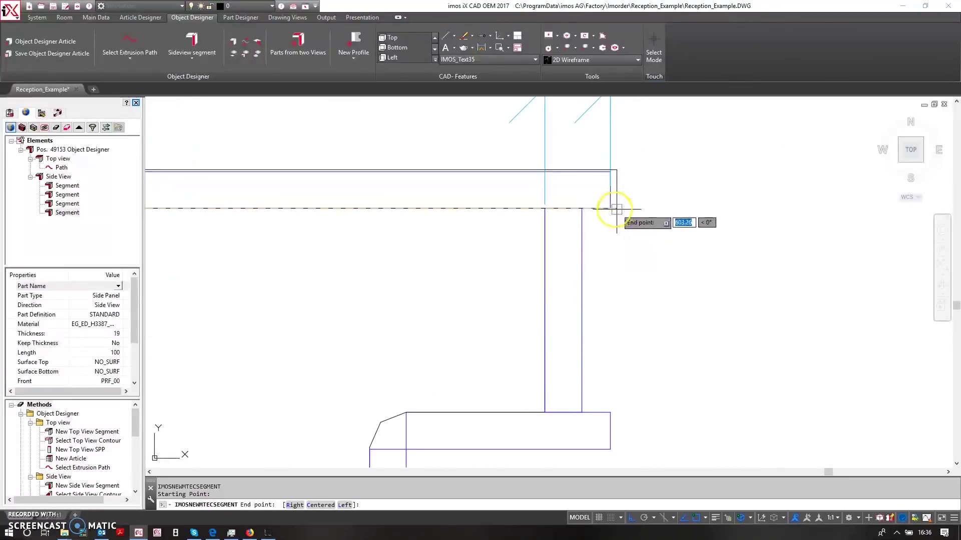
click(610, 208)
Add 100 mm side-view segments along the right short upright's inner edge and the right lower horizontal panel's upper edge, ending at the rounded corner.
key(Return)
click(545, 208)
click(545, 408)
key(Return)
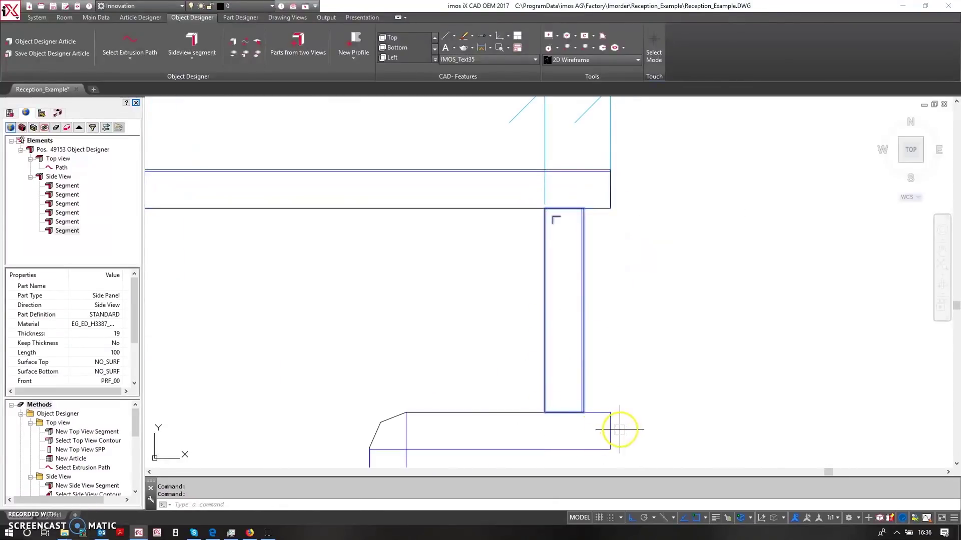
click(610, 413)
middle_drag(397, 419, 453, 320)
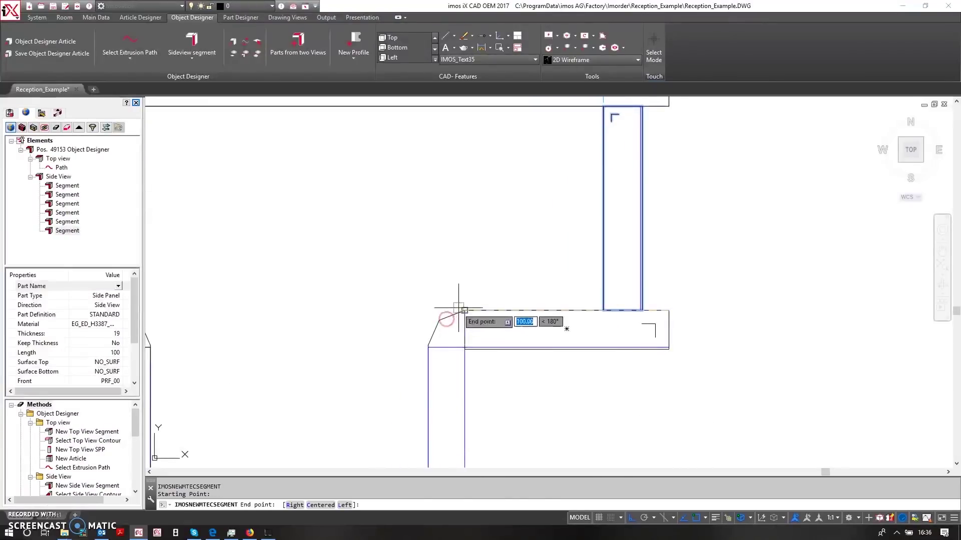
click(464, 310)
Add a side-view segment about 627 mm long on the right upright panel, down its inner edge from the rounded corner.
key(Return)
click(429, 349)
scroll(397, 379, down, 3)
scroll(396, 371, up, 1)
middle_drag(397, 371, 422, 291)
scroll(419, 340, up, 5)
click(403, 328)
Add a 150 mm side-view segment on the right plinth panel, from its top inner corner down to the ground line.
key(Return)
click(344, 265)
scroll(354, 300, down, 3)
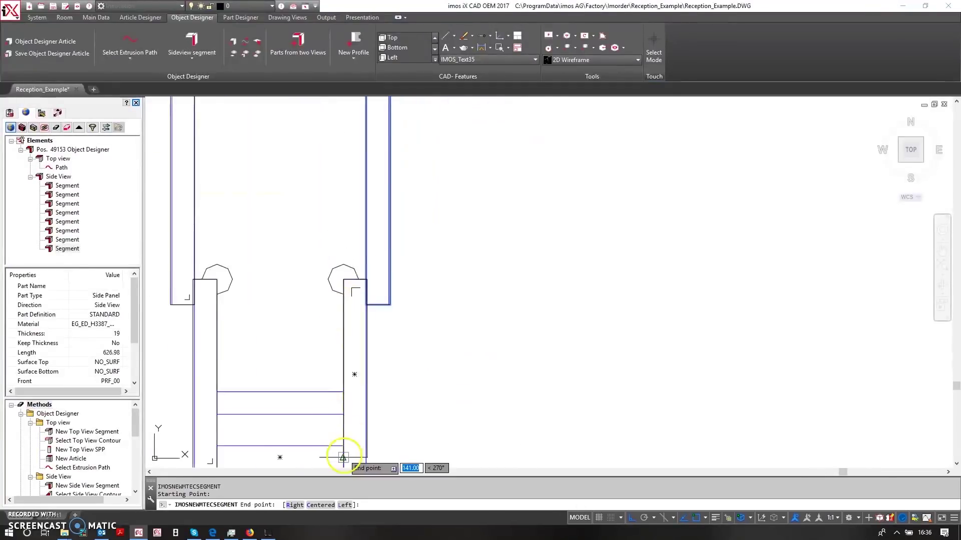
click(360, 323)
Add two 100 mm side-view segments on the horizontal cross panels between the plinth panels, each along its upper edge from right to left.
key(Return)
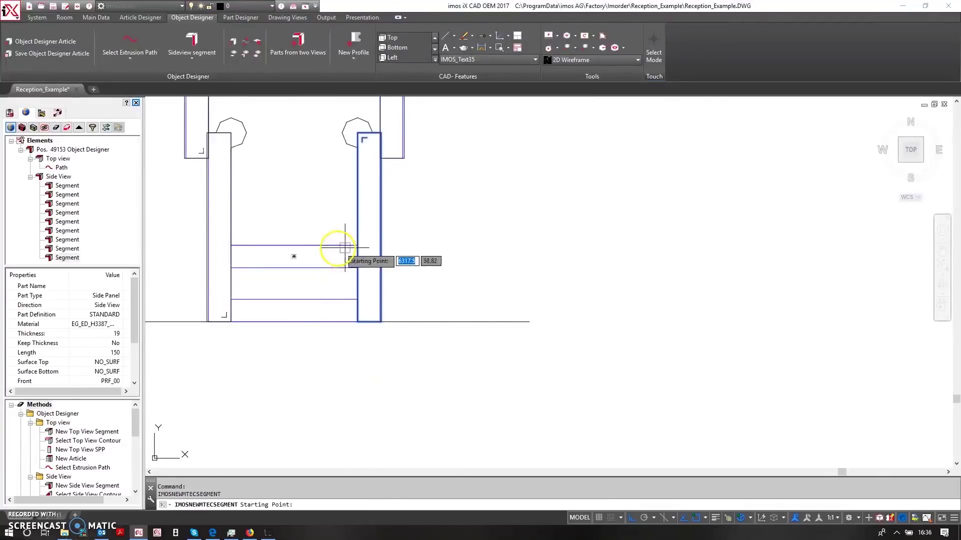
click(353, 248)
click(232, 244)
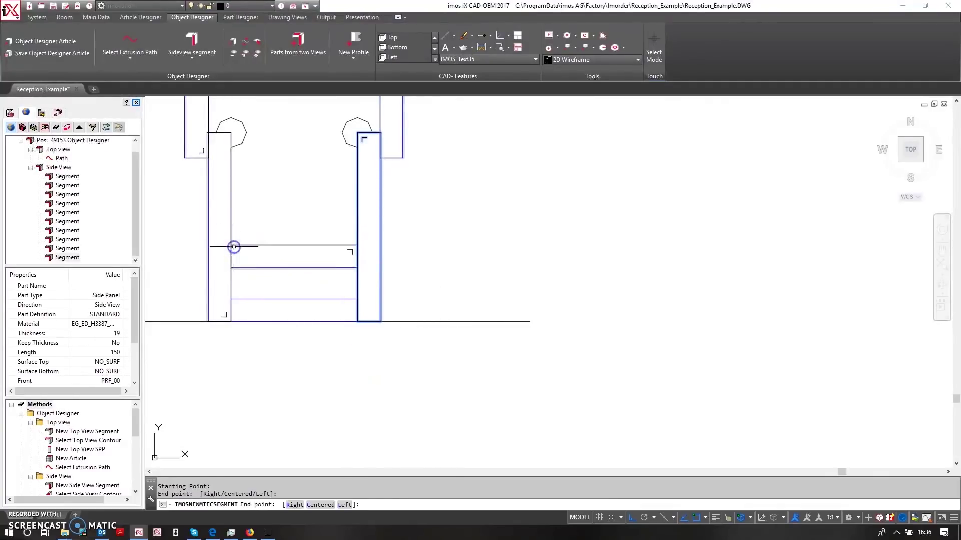
key(Return)
click(358, 322)
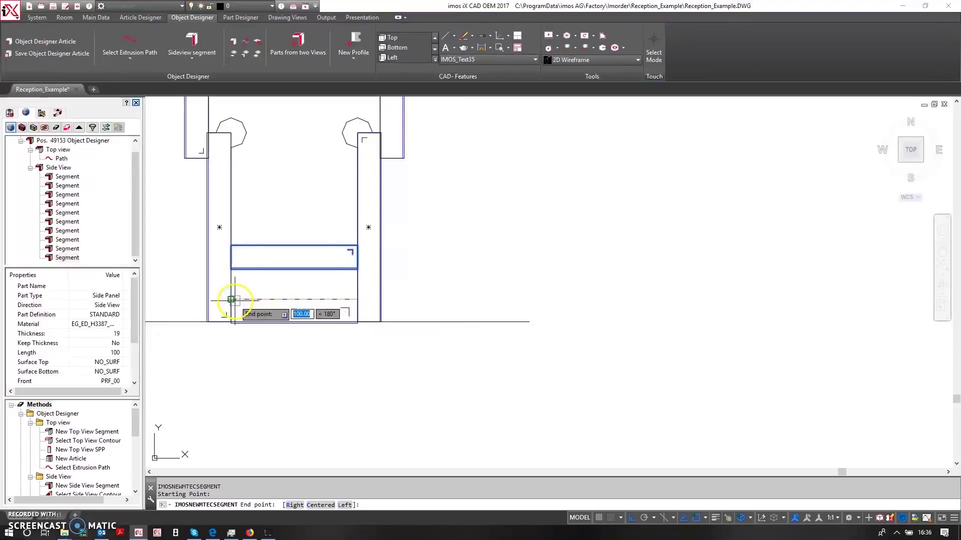
click(235, 301)
Hide the initial entities of the side-view drawing.
scroll(423, 322, down, 5)
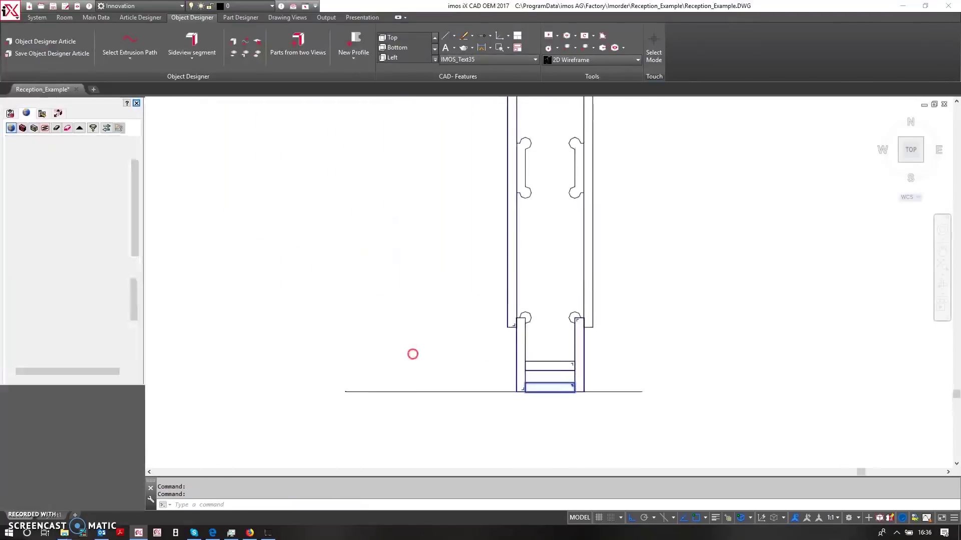
scroll(72, 481, down, 3)
click(76, 471)
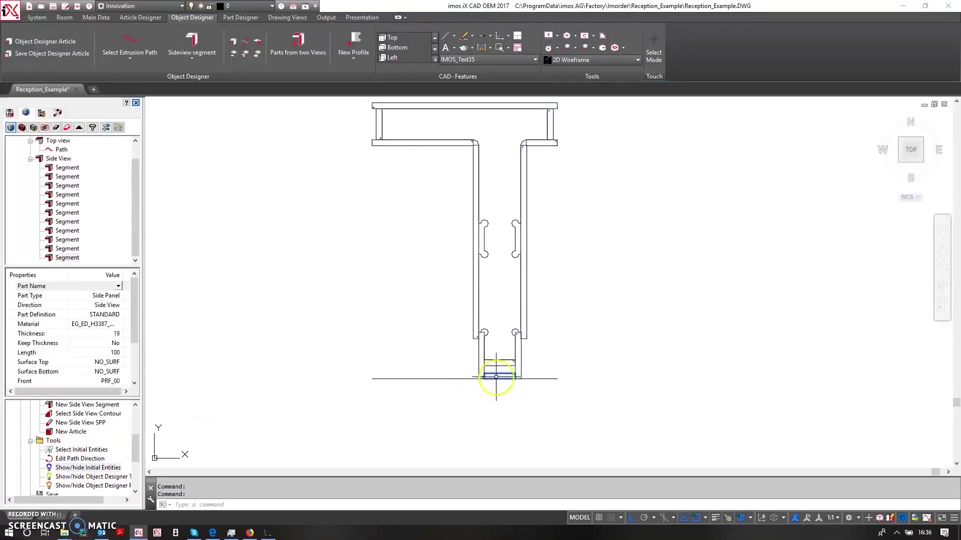
Select all side-view segments of the counter and assign them the 18 mm matt material iX_PB18_MEL_Walnut_M.
middle_drag(428, 244, 452, 284)
click(361, 124)
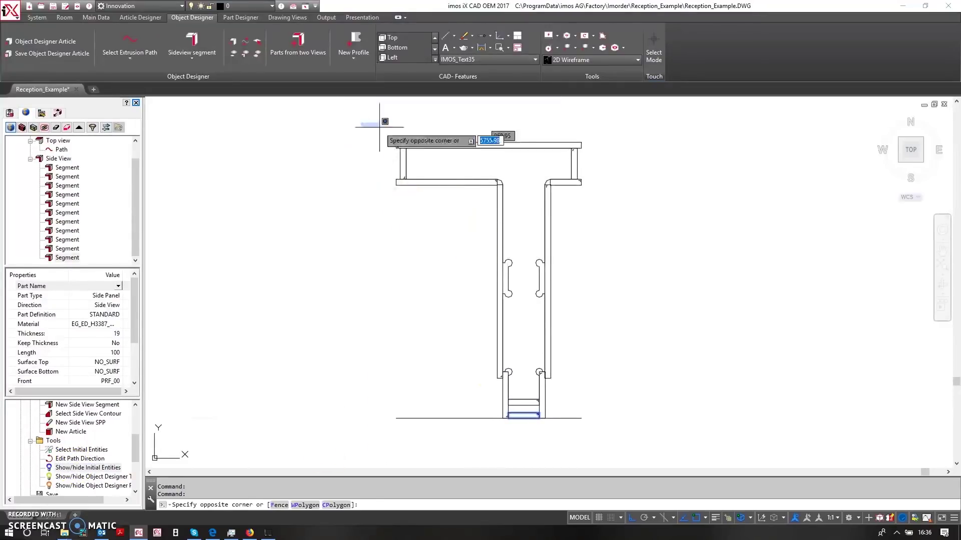
click(622, 155)
click(392, 118)
click(420, 221)
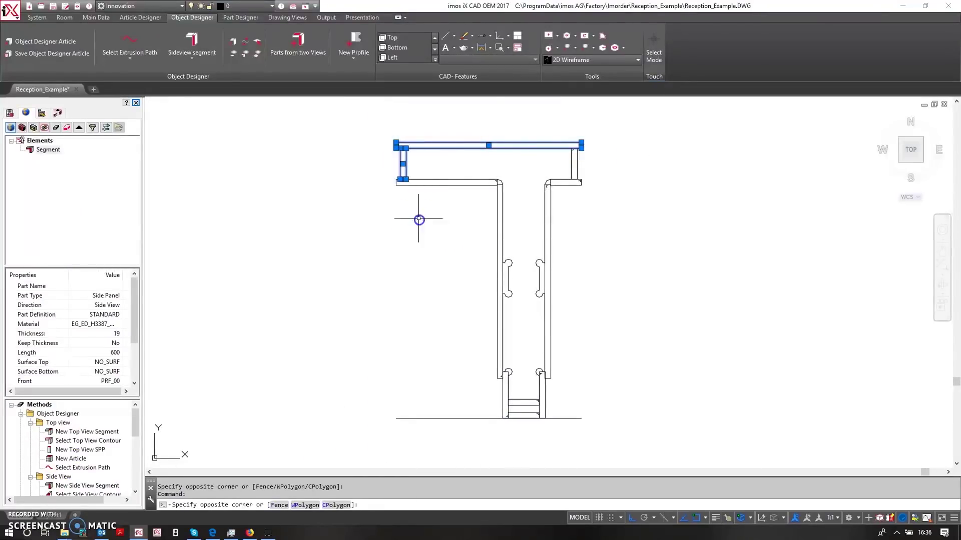
click(543, 128)
click(617, 204)
click(344, 169)
click(614, 220)
click(460, 169)
click(563, 418)
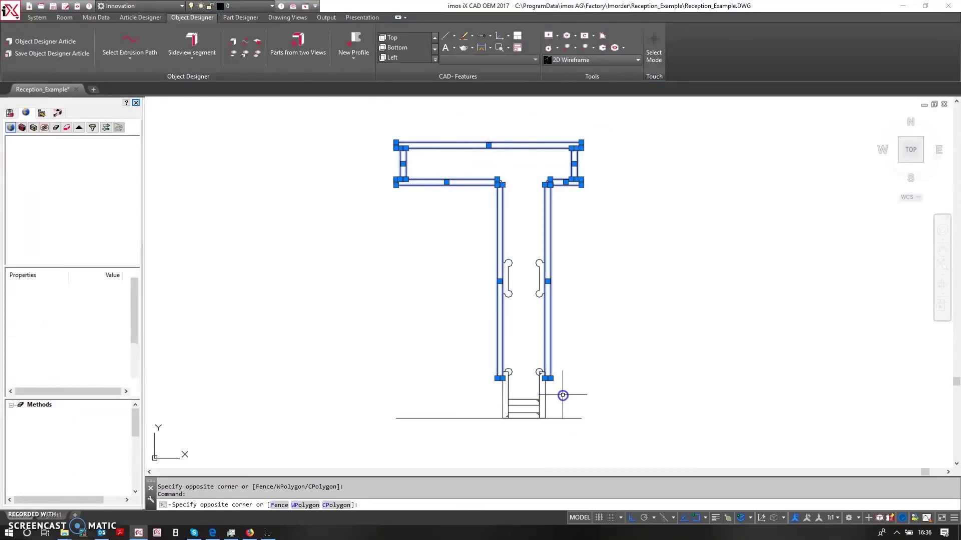
click(484, 356)
click(562, 435)
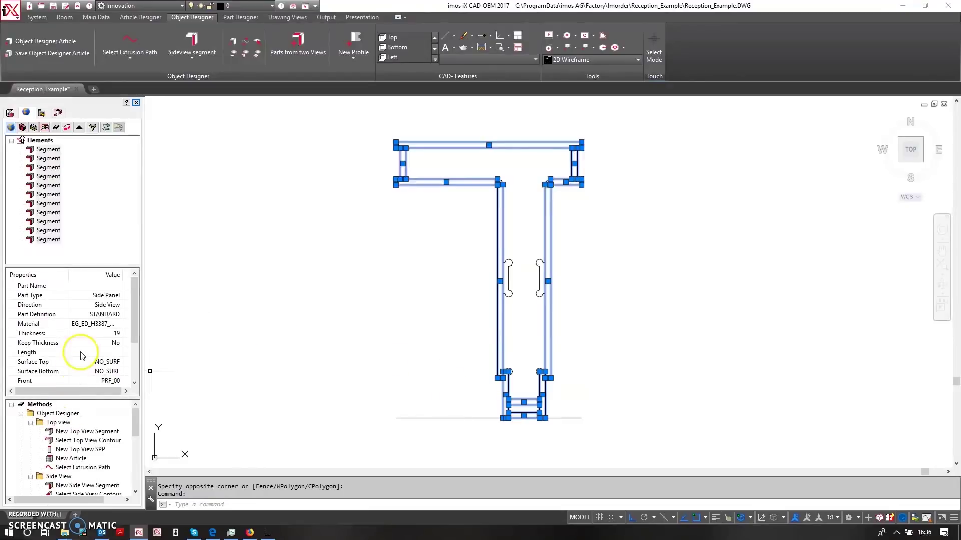
click(83, 325)
click(111, 331)
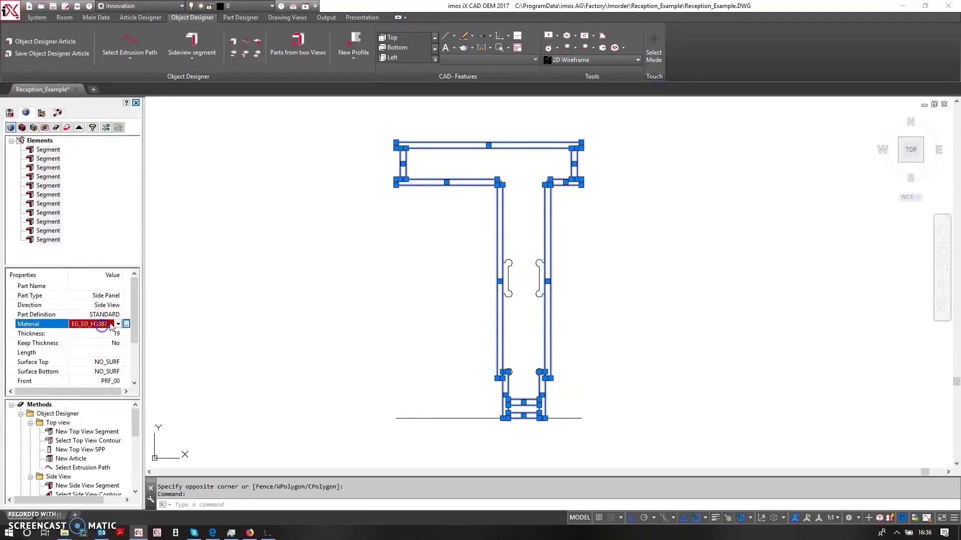
click(118, 325)
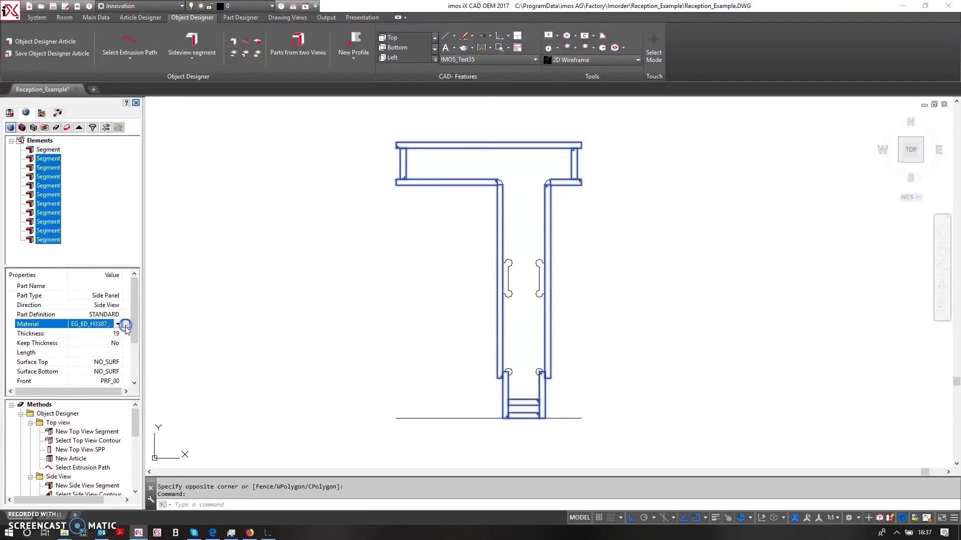
click(126, 324)
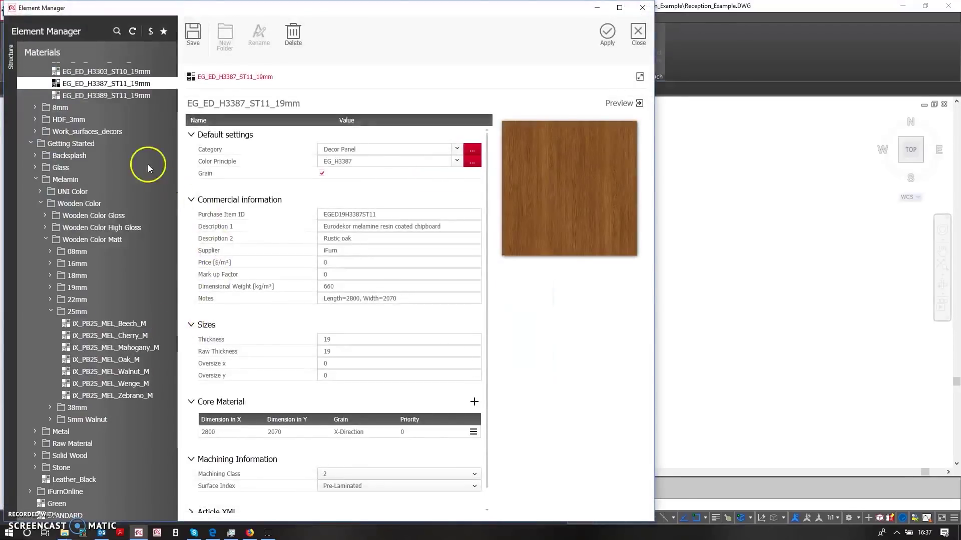
click(78, 276)
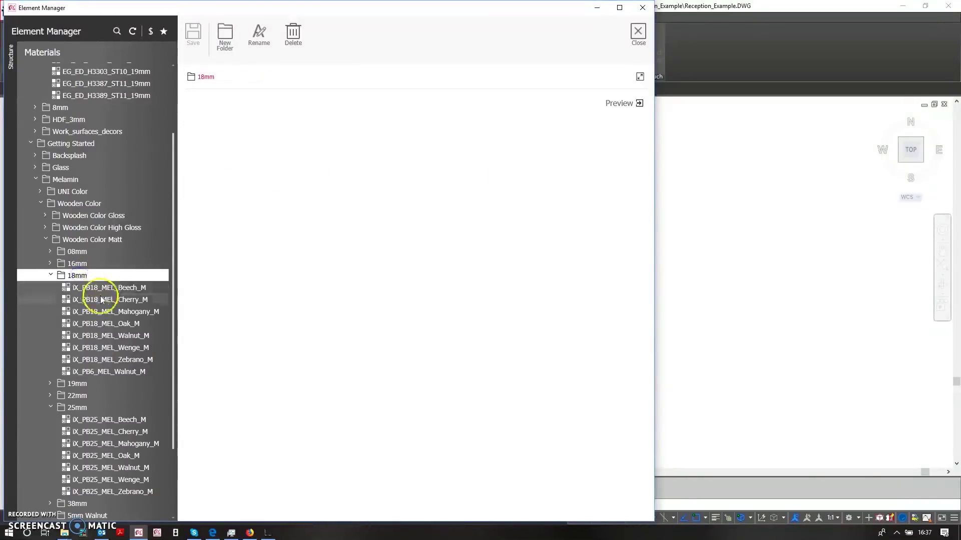
double_click(110, 337)
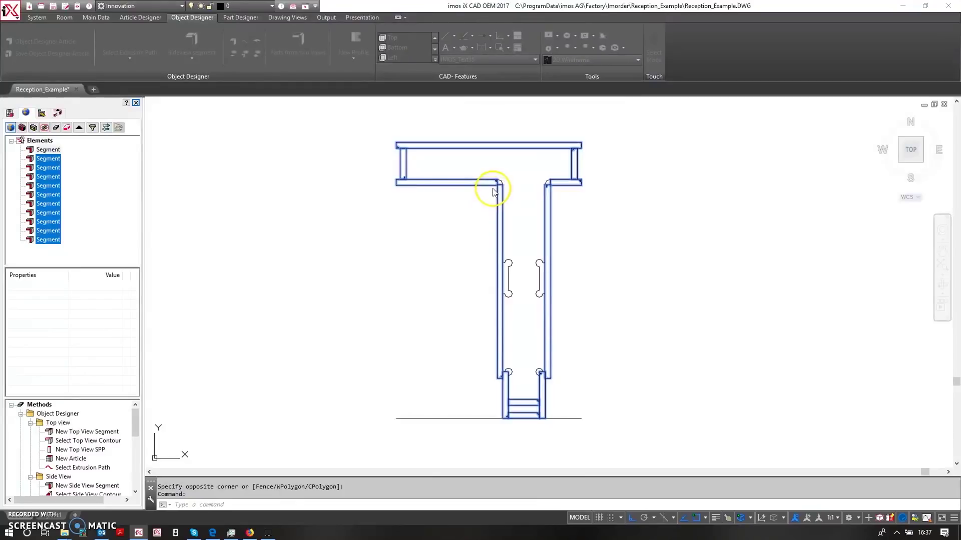
Set the front edge profile of all selected segments to iX_ABS_Walnut_2mm_M from the matt 2 mm ABS profiles.
scroll(395, 176, up, 10)
scroll(396, 176, down, 4)
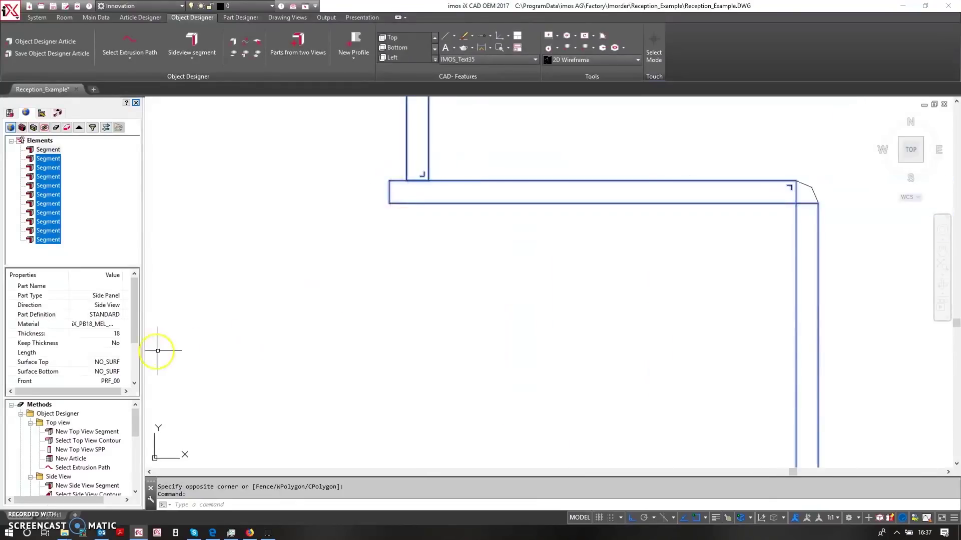
scroll(332, 313, down, 4)
mouse_move(332, 313)
middle_down()
mouse_move(361, 245)
mouse_move(387, 271)
middle_up()
key(Escape)
drag(134, 348, 134, 371)
click(76, 325)
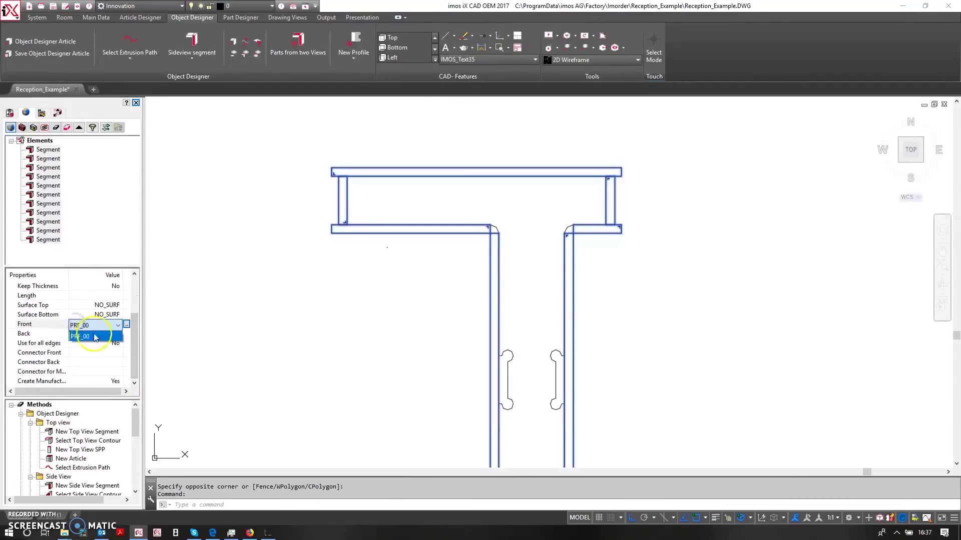
click(127, 325)
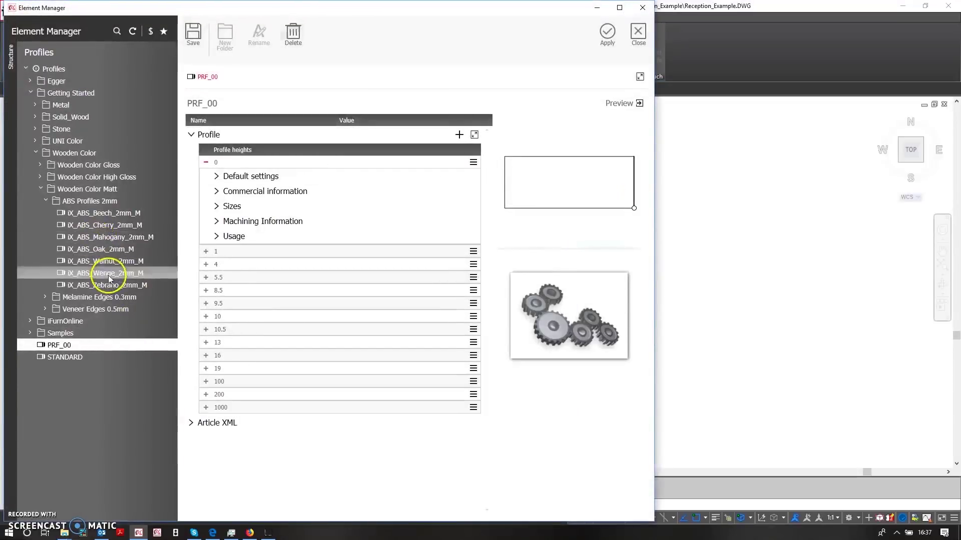
click(116, 262)
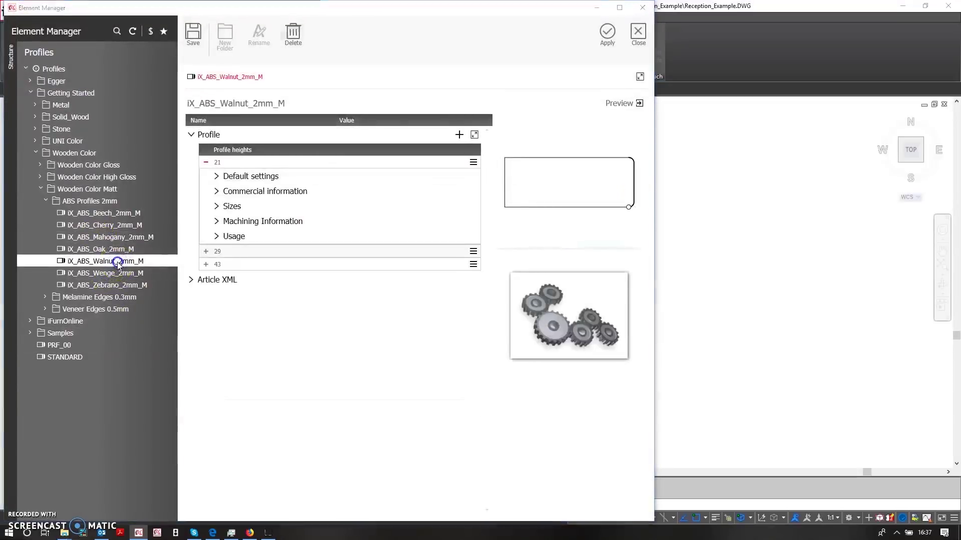
click(159, 344)
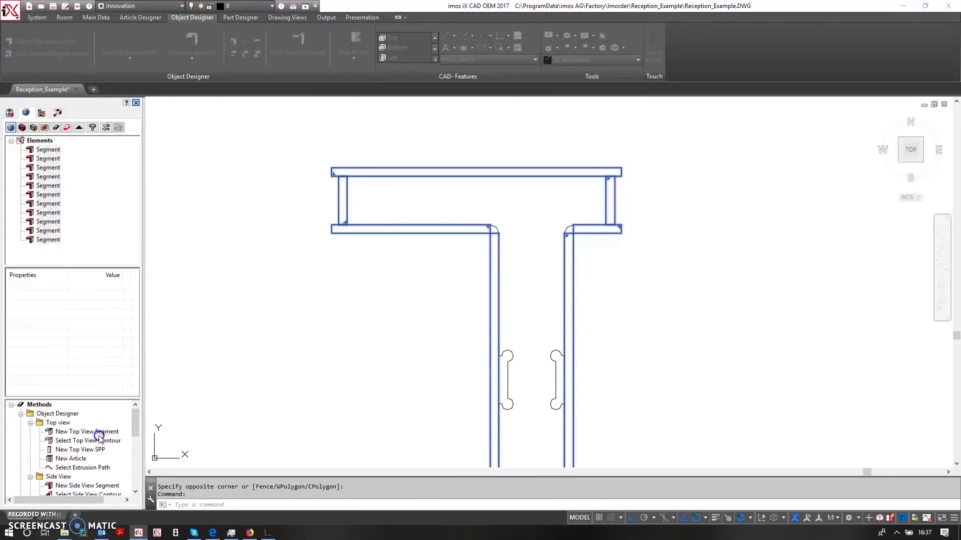
Set the back edge profile of all selected segments to the iX_ABS_Walnut profile and check the panel ends.
scroll(100, 331, down, 3)
click(102, 335)
click(103, 355)
scroll(330, 183, up, 5)
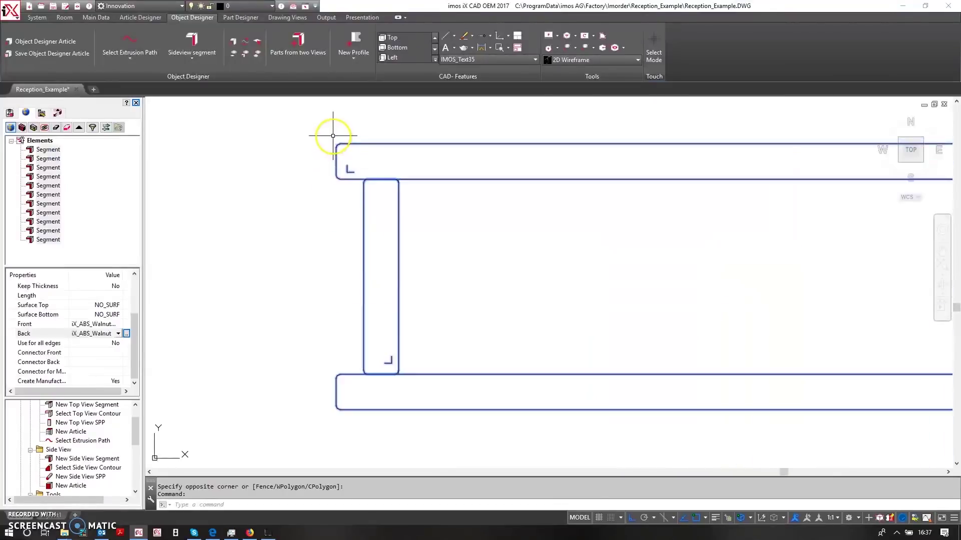
scroll(333, 140, up, 4)
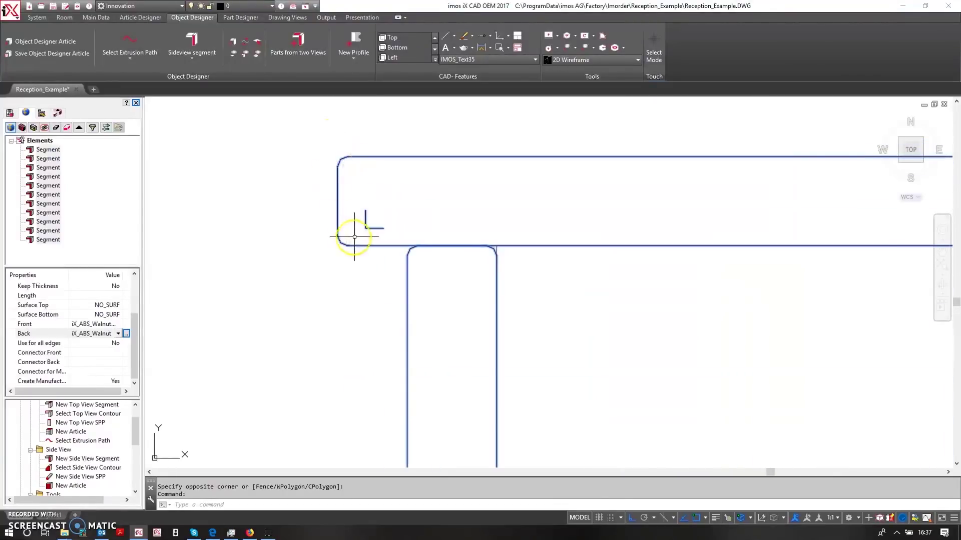
scroll(338, 248, down, 5)
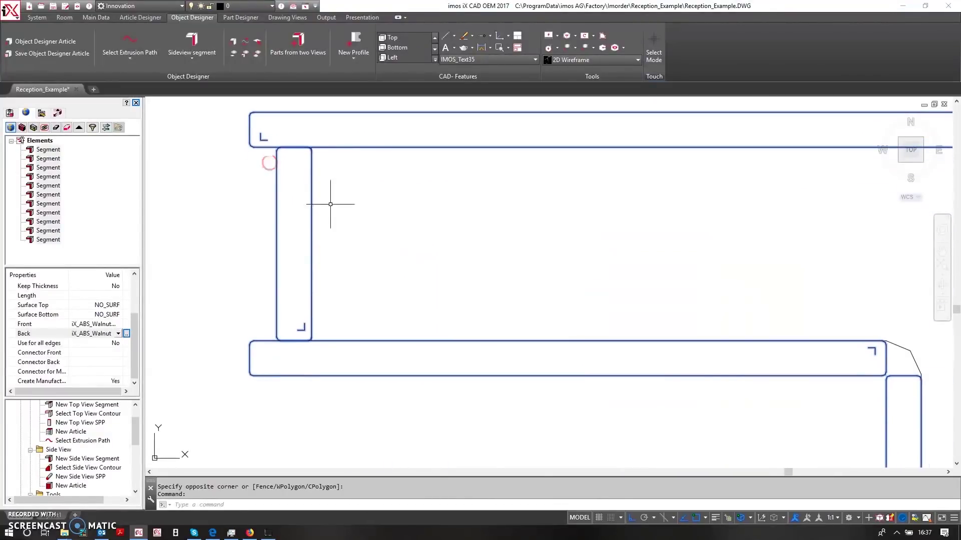
Select the two short uprights under the counter top and the two base side panels, and assign them the 18 mm gloss material iX_PB18_MEL_White_G.
middle_drag(576, 246, 366, 224)
scroll(365, 223, down, 3)
scroll(429, 228, up, 2)
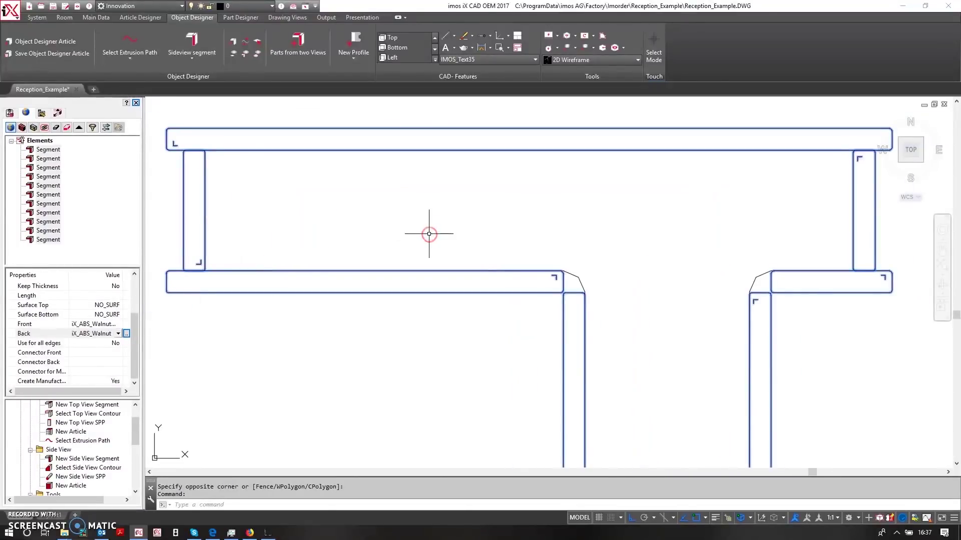
click(199, 269)
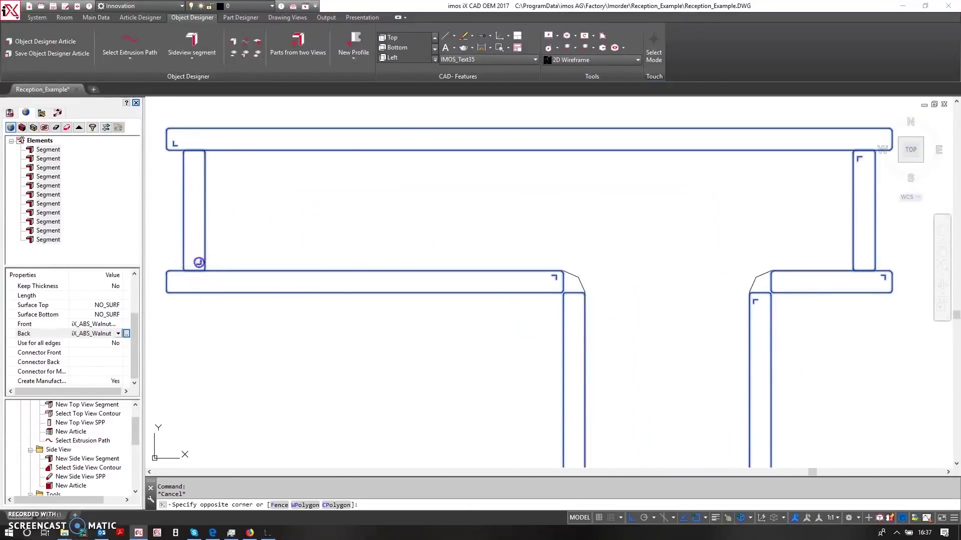
click(185, 275)
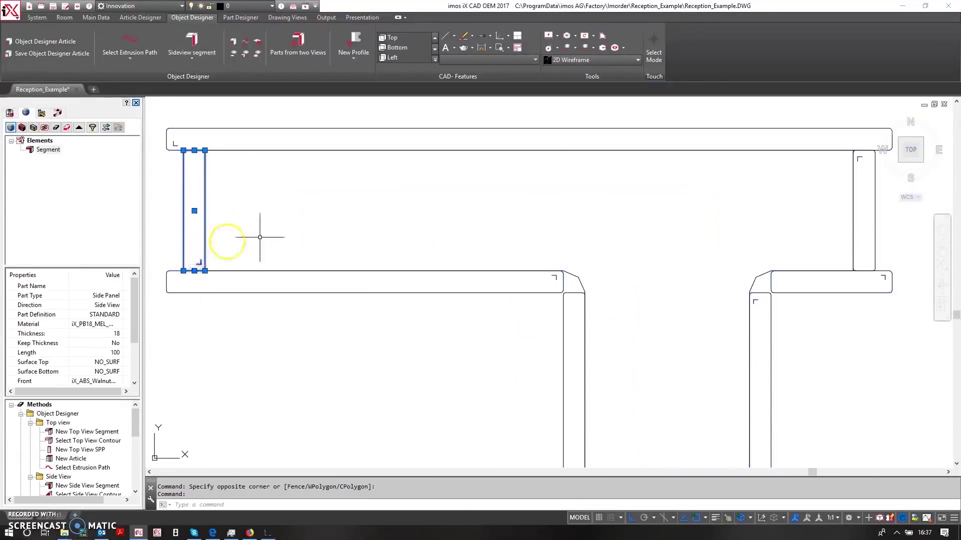
click(860, 161)
scroll(765, 208, down, 3)
middle_drag(766, 208, 553, 318)
scroll(554, 319, up, 2)
click(574, 276)
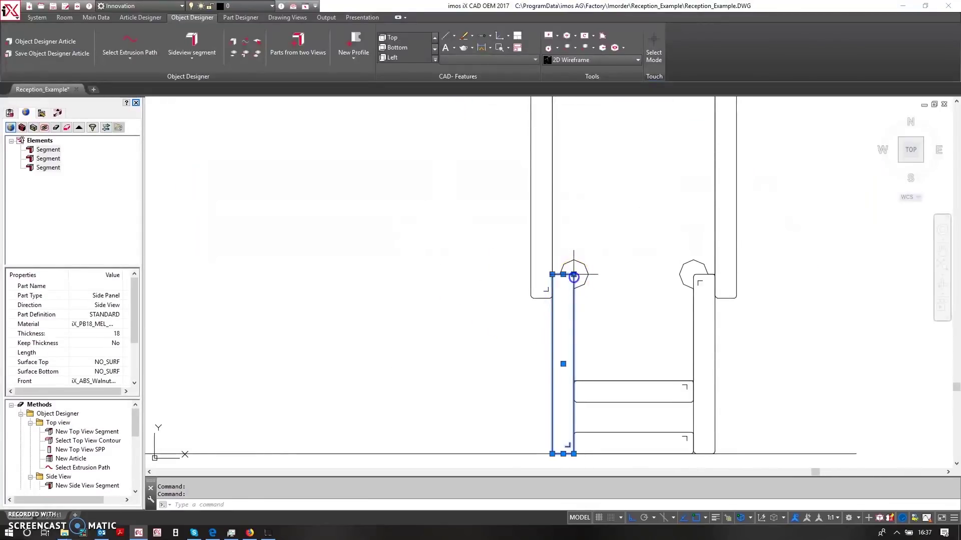
click(706, 282)
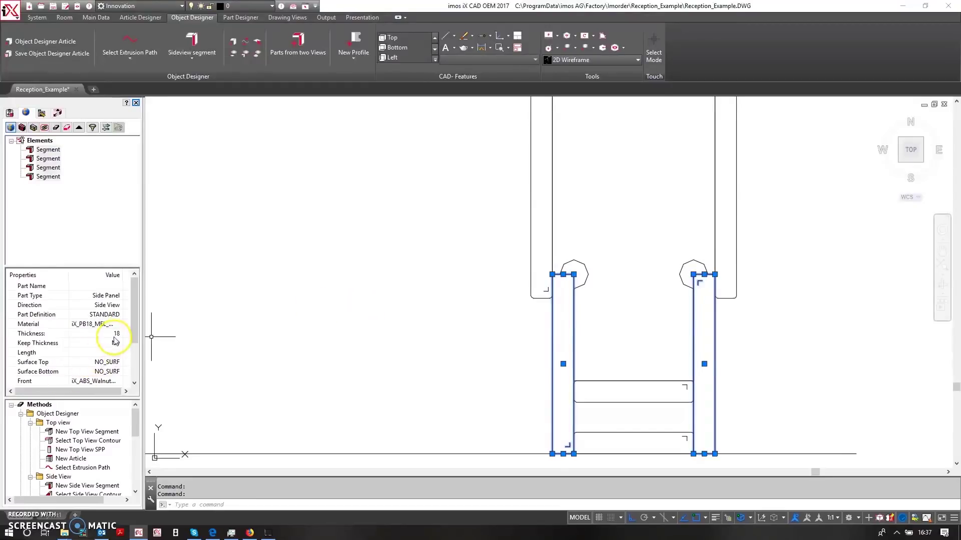
click(124, 324)
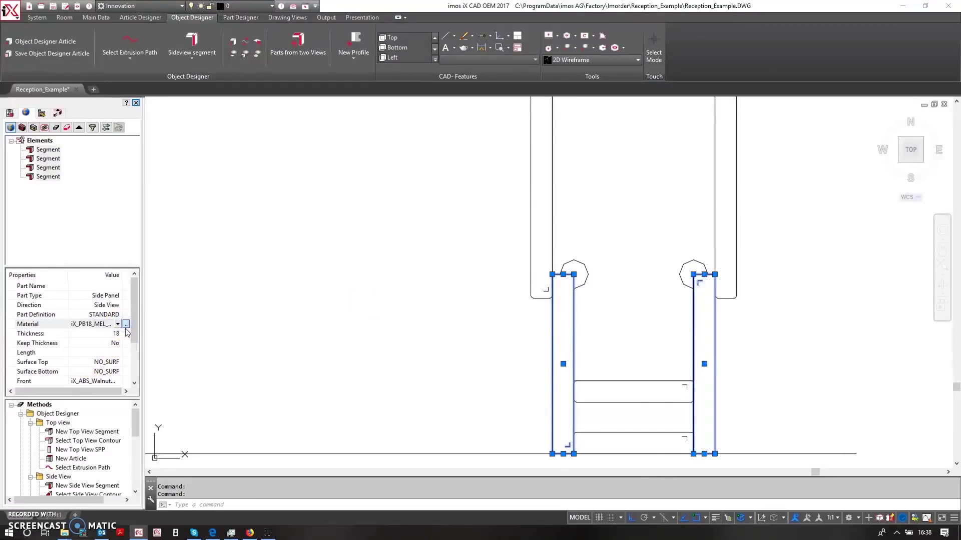
click(125, 324)
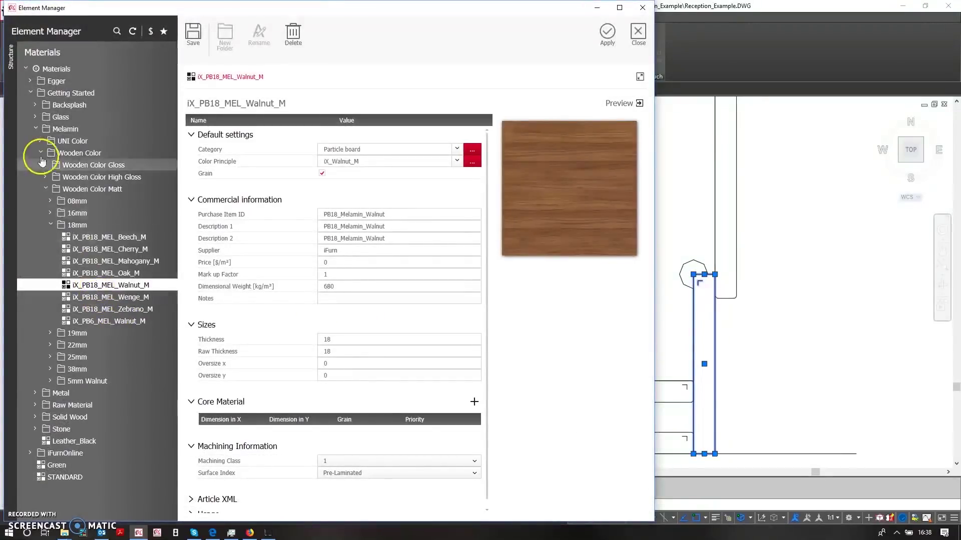
click(39, 142)
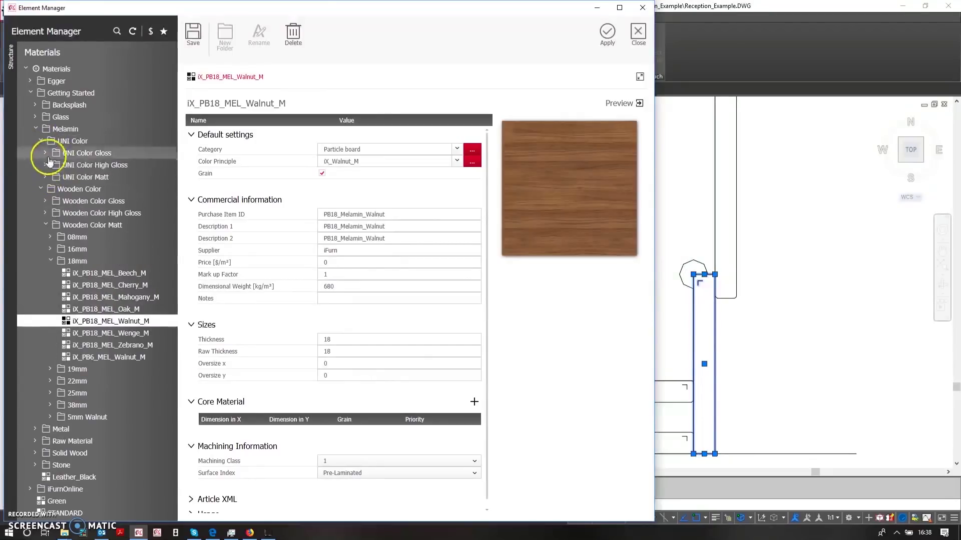
click(45, 153)
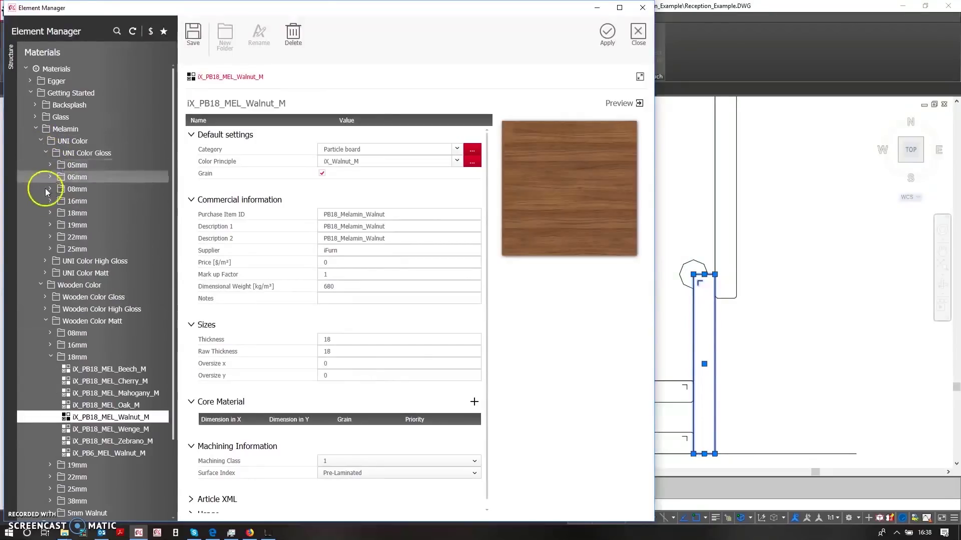
click(50, 213)
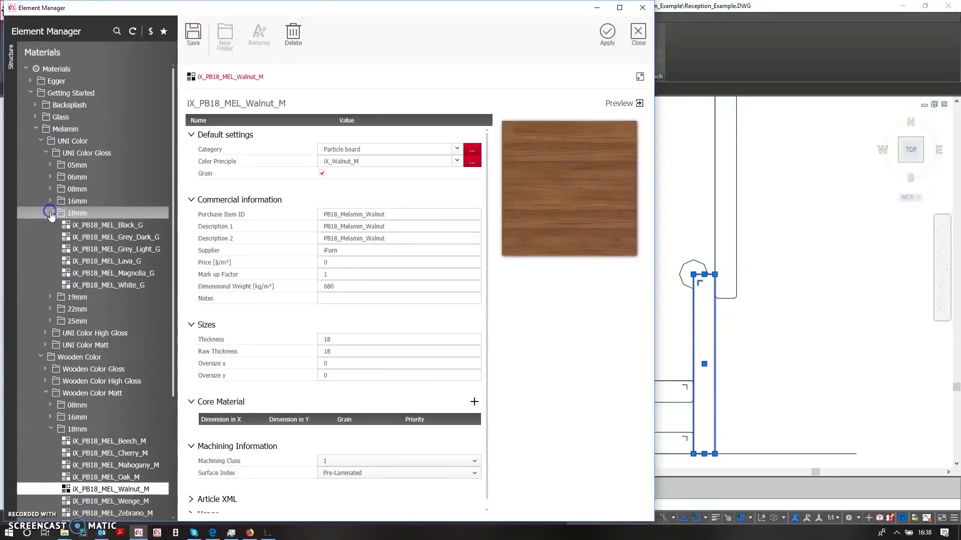
click(107, 287)
click(614, 34)
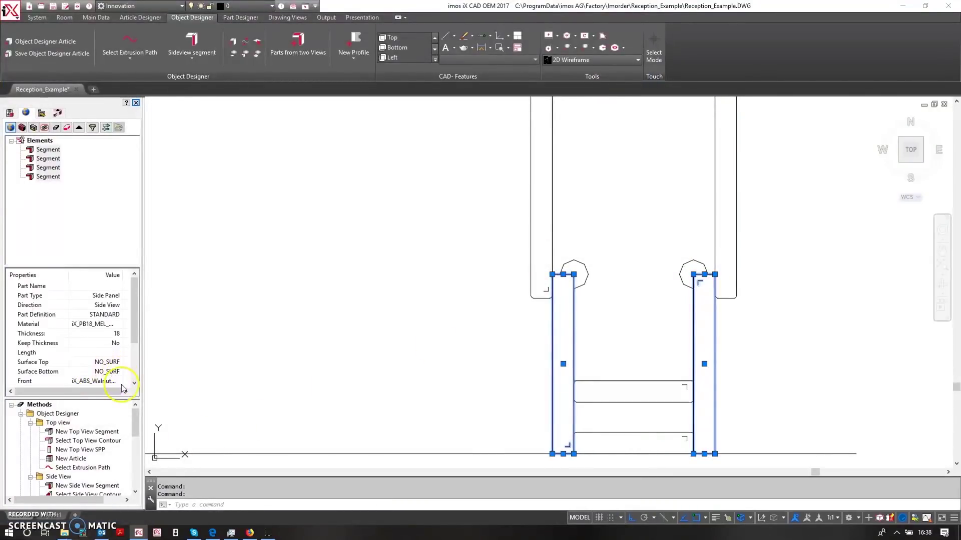
Set both the front and back edge profiles of the four selected panels to PRF_00.
scroll(122, 371, down, 2)
click(125, 325)
click(126, 325)
click(125, 327)
click(127, 326)
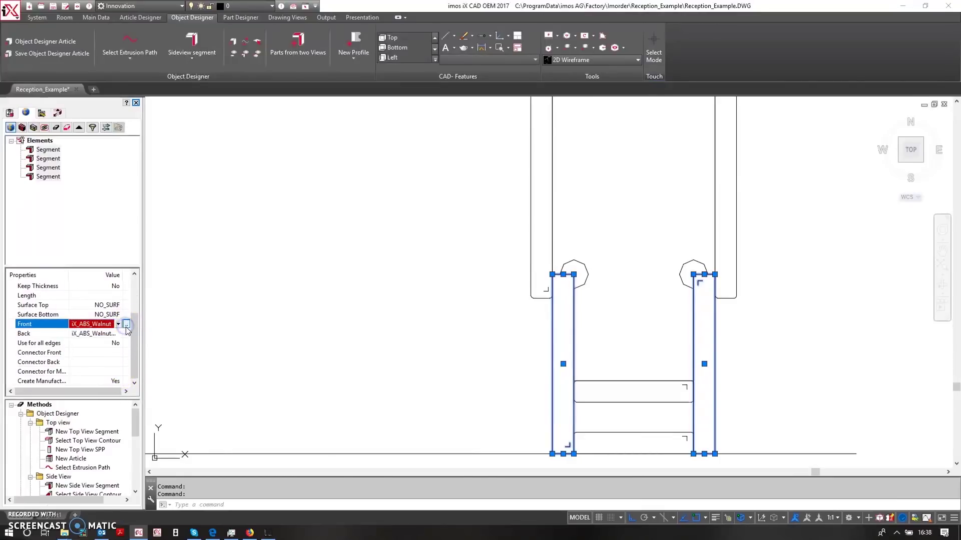
click(119, 324)
click(108, 334)
click(100, 334)
click(119, 334)
click(100, 343)
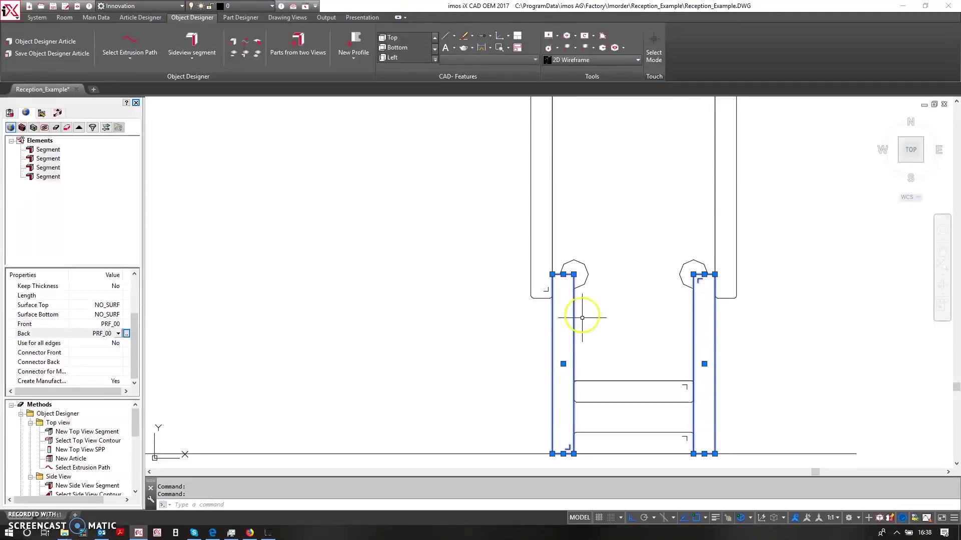
Check the ends of the uprights under the counter top and clear the selection.
scroll(554, 273, up, 2)
scroll(545, 280, down, 3)
middle_drag(536, 290, 449, 290)
scroll(332, 200, up, 4)
scroll(314, 127, up, 2)
scroll(316, 236, down, 5)
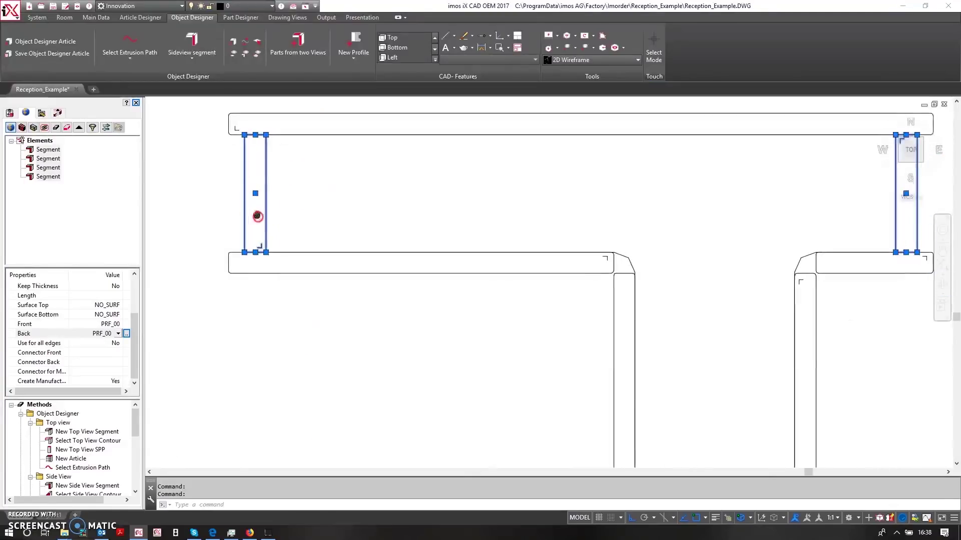
scroll(456, 326, down, 3)
middle_drag(457, 325, 422, 215)
scroll(450, 279, up, 2)
key(Escape)
Examine the two remaining outlines on the inner faces of the column's long side panels.
scroll(450, 262, up, 4)
scroll(377, 272, down, 3)
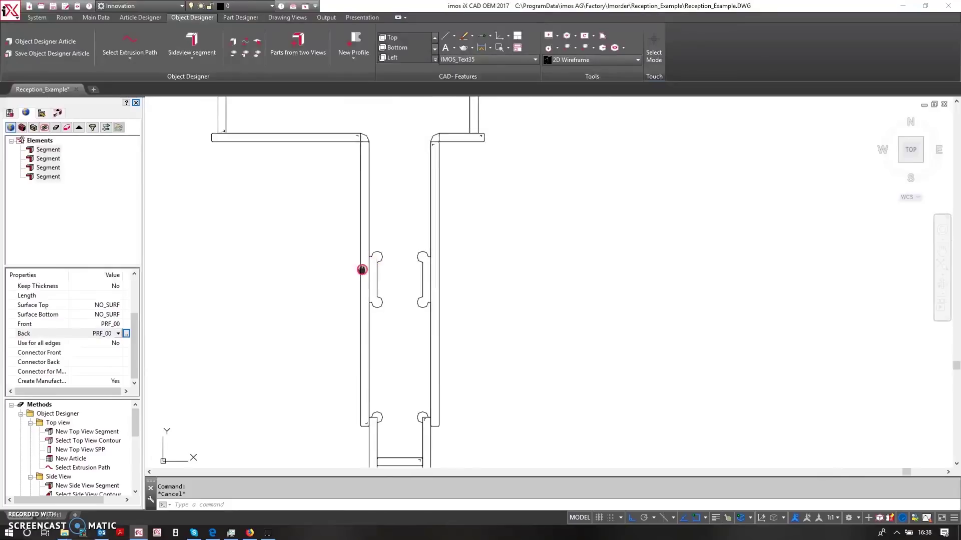
scroll(368, 260, up, 2)
scroll(368, 260, up, 2)
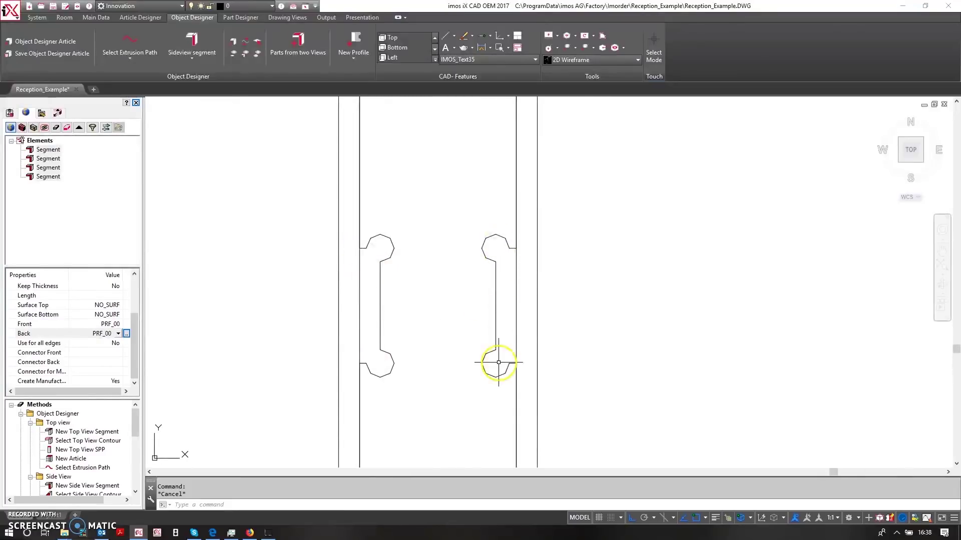
scroll(388, 298, down, 4)
middle_drag(318, 275, 403, 273)
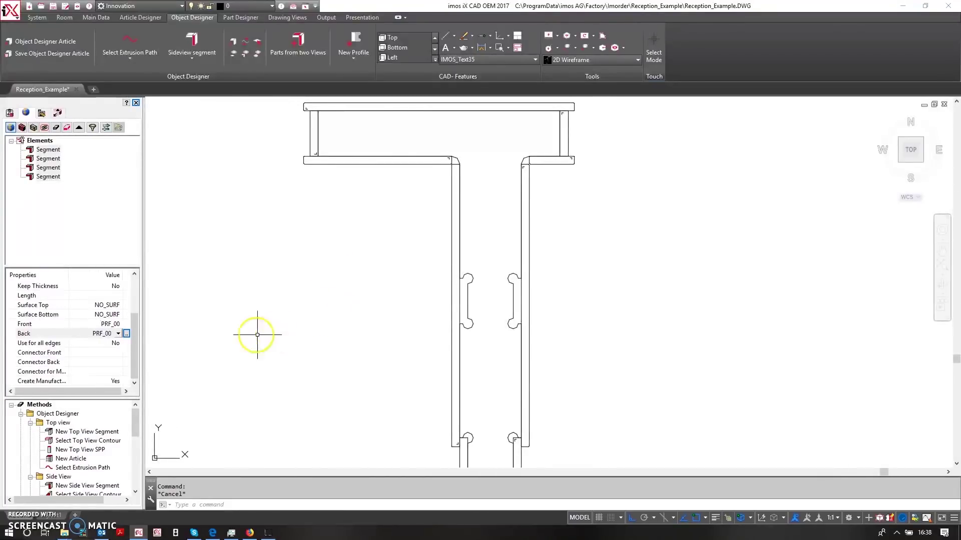
scroll(322, 294, down, 2)
scroll(322, 293, down, 1)
middle_drag(321, 294, 395, 290)
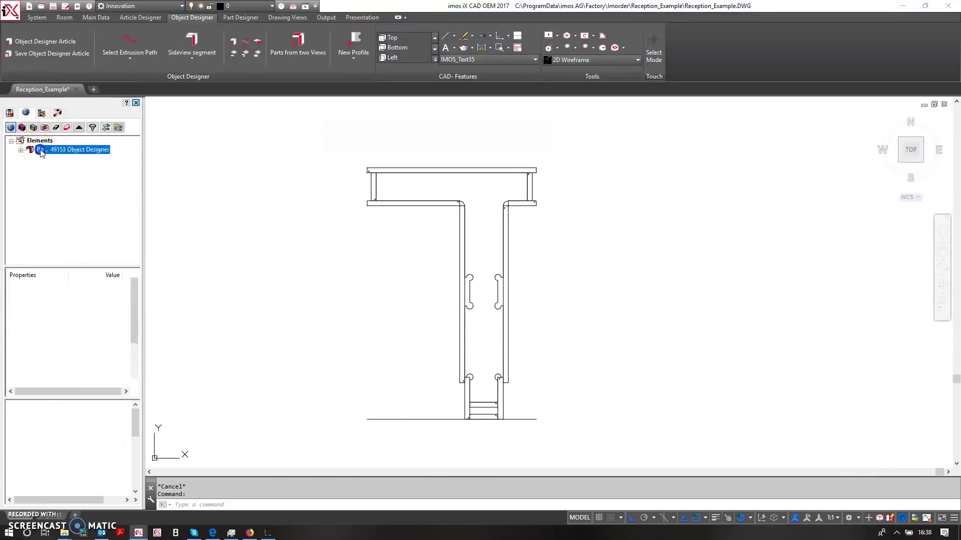
Create a side-view segment 100 mm long on the inner face of the left column panel, between the ends of its outline.
click(173, 50)
scroll(451, 279, up, 5)
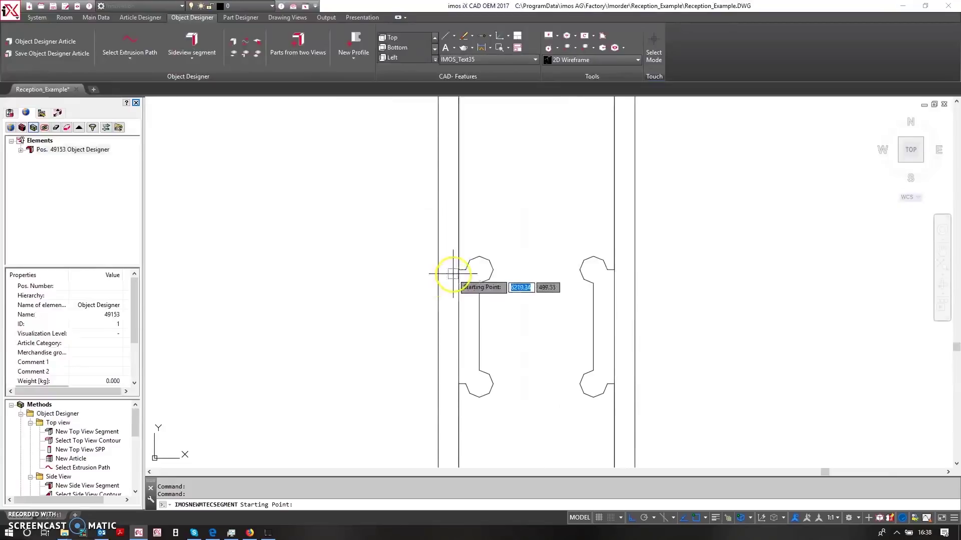
click(458, 271)
click(459, 384)
right_click(458, 385)
click(571, 294)
Create a matching 100 mm side-view segment on the right column panel's inner face, using the Left alignment option.
click(193, 41)
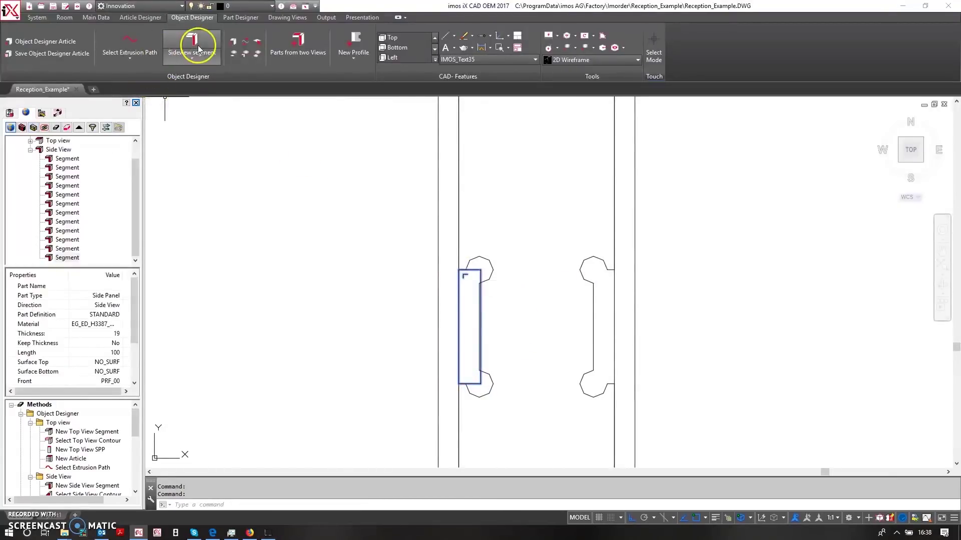
click(614, 271)
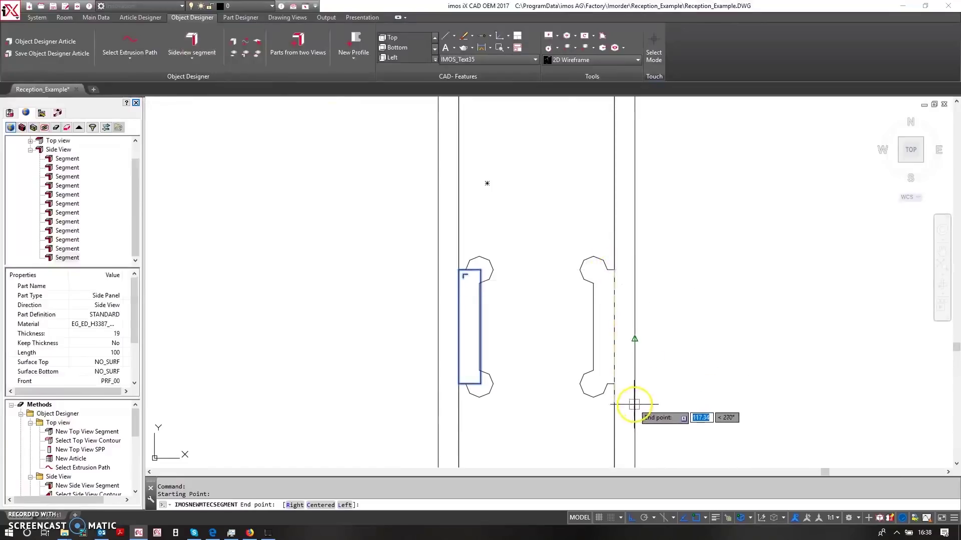
text(l)
key(Return)
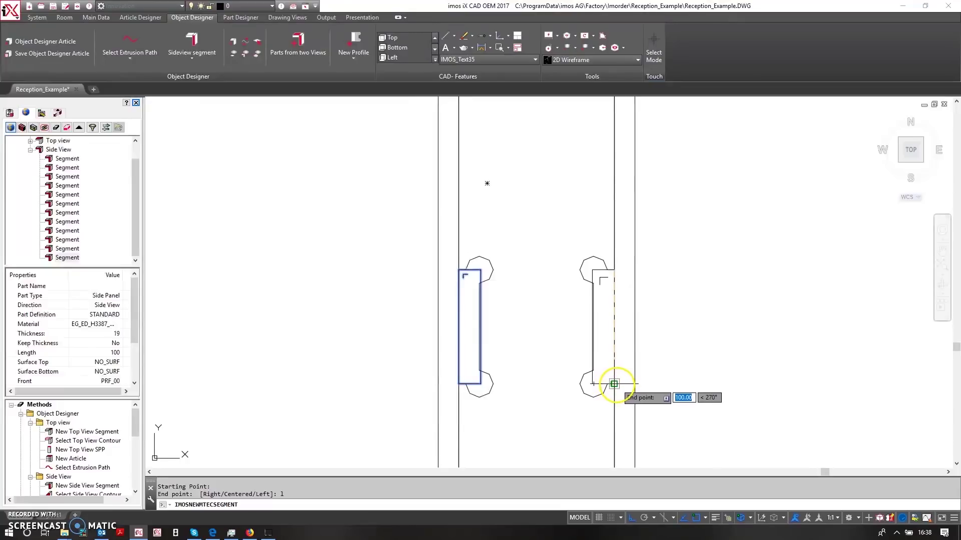
right_click(616, 386)
click(629, 390)
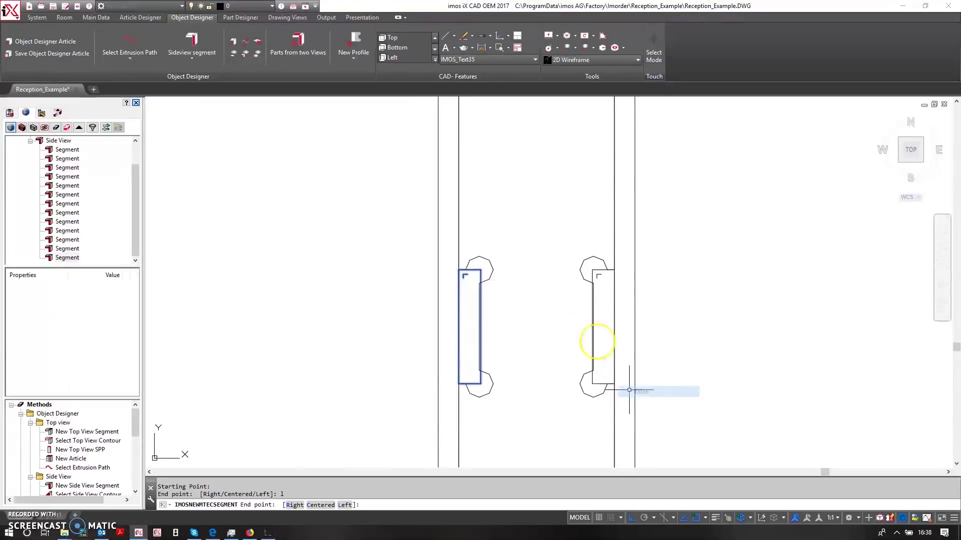
Assign the raw MDF material iX_MDF18_Raw to the two new inner segments, check their fit, and clear the selection.
click(590, 270)
click(472, 270)
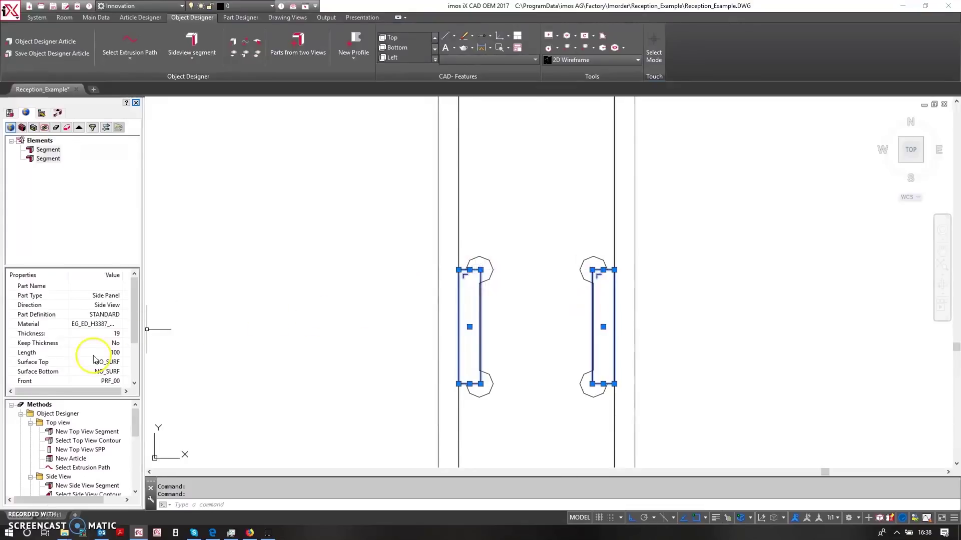
click(96, 324)
click(121, 326)
click(125, 325)
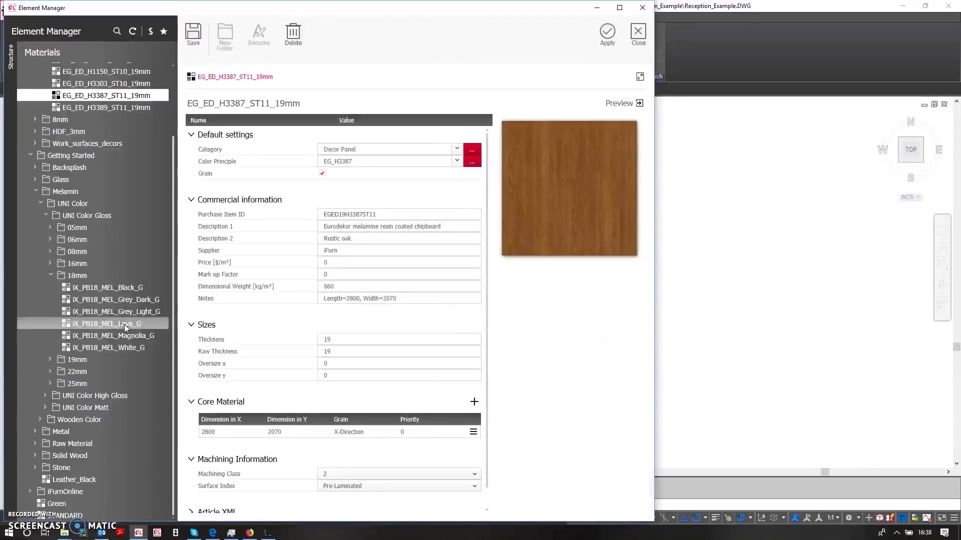
click(33, 443)
scroll(33, 443, down, 1)
click(41, 430)
scroll(64, 443, down, 2)
scroll(64, 442, down, 4)
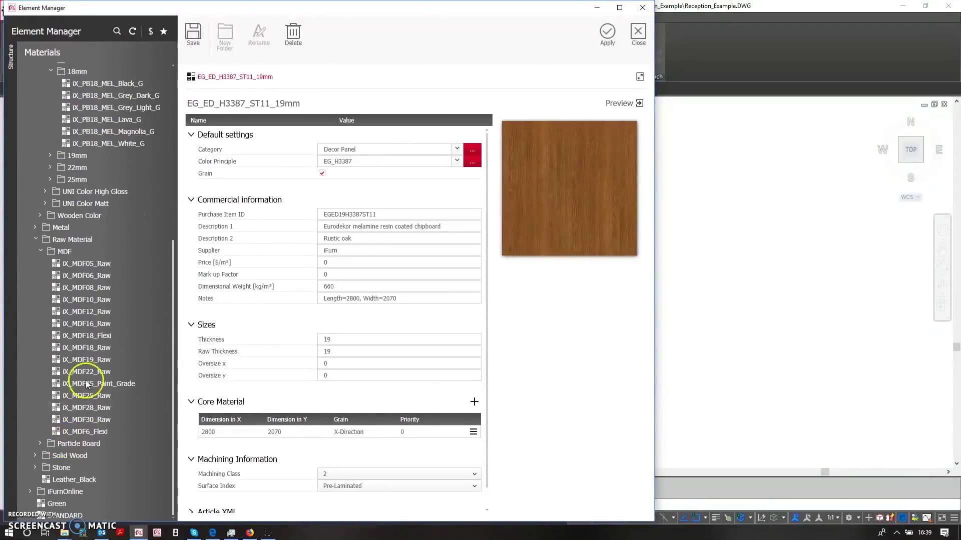
click(85, 348)
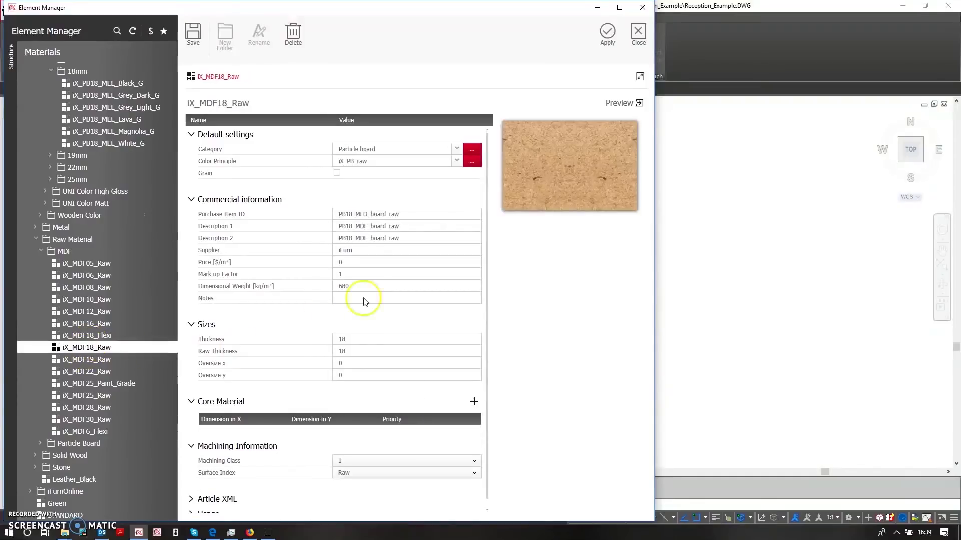
click(638, 33)
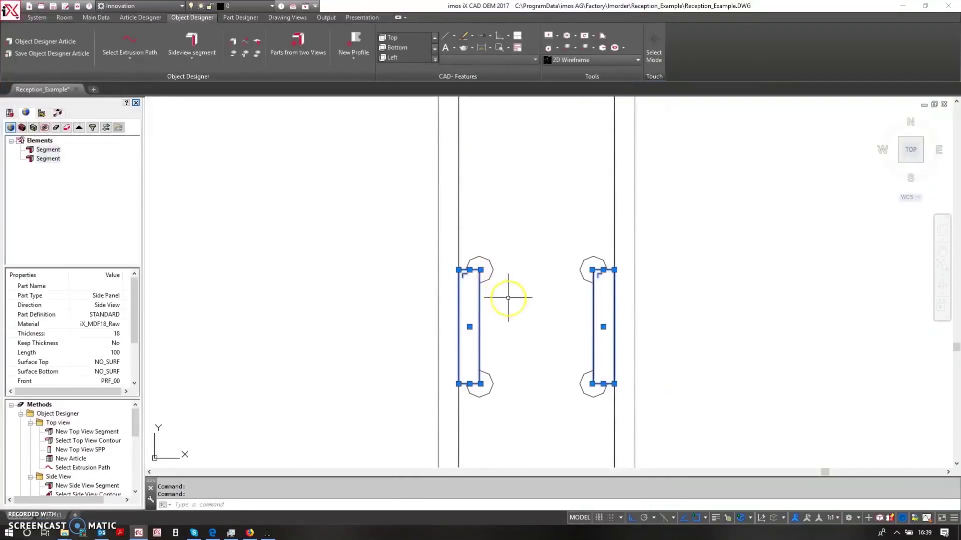
scroll(586, 284, up, 3)
key(Escape)
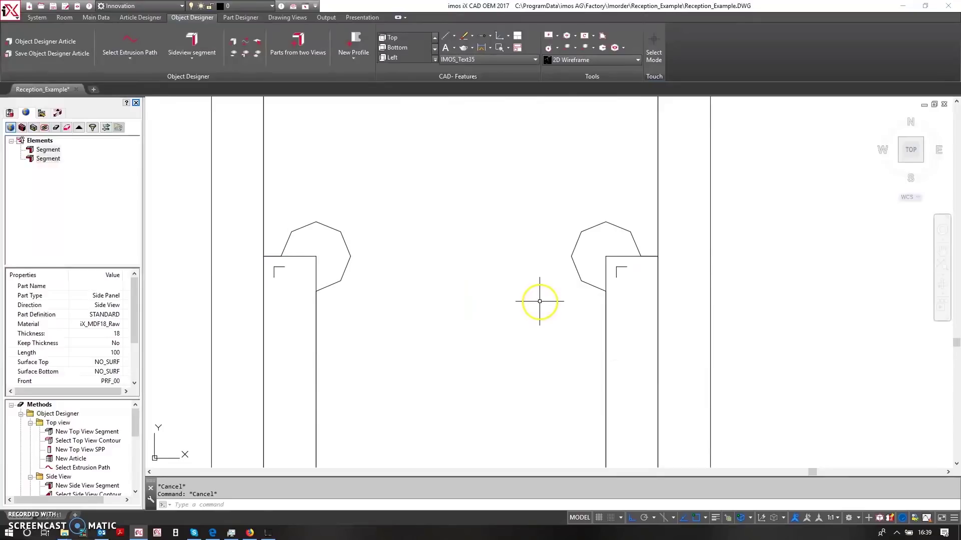
Clear the segment selection and select the arched contour as the extrusion path for Parts from two Views.
scroll(509, 299, down, 3)
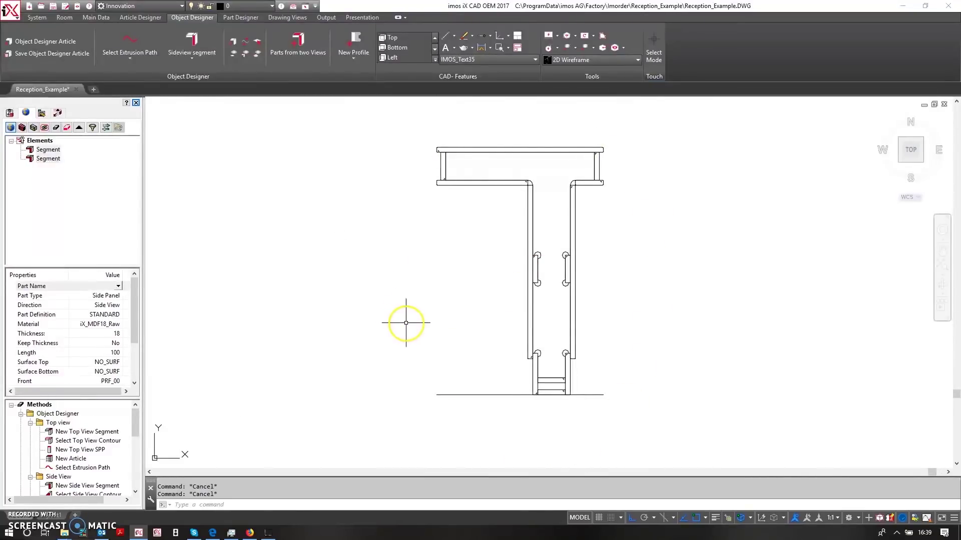
mouse_move(409, 324)
middle_down()
mouse_move(456, 350)
mouse_move(538, 365)
middle_up()
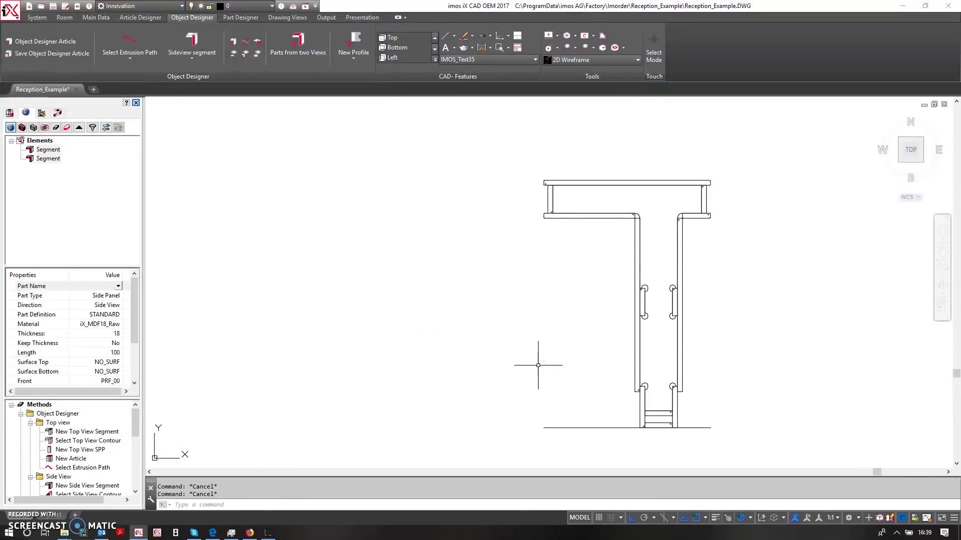
scroll(498, 339, down, 4)
middle_drag(502, 337, 689, 337)
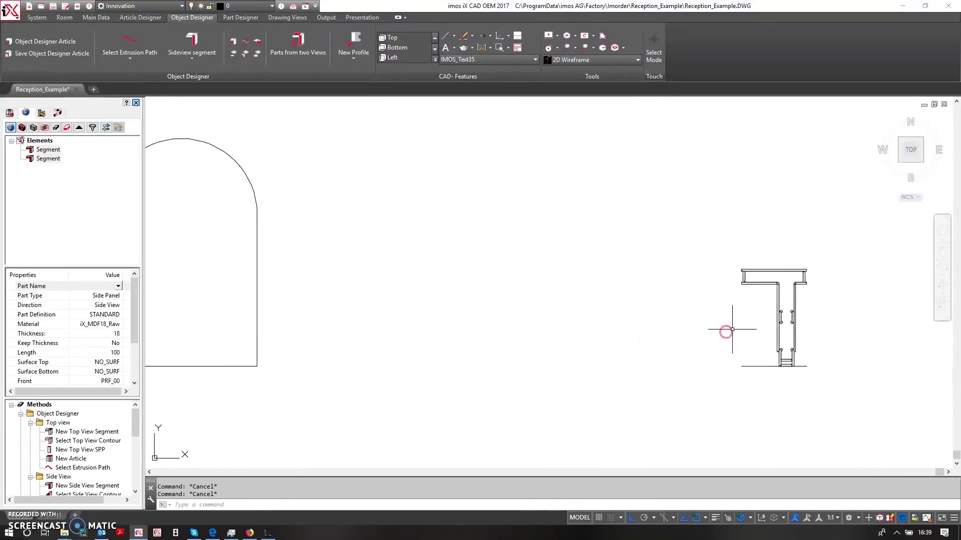
middle_drag(602, 301, 623, 310)
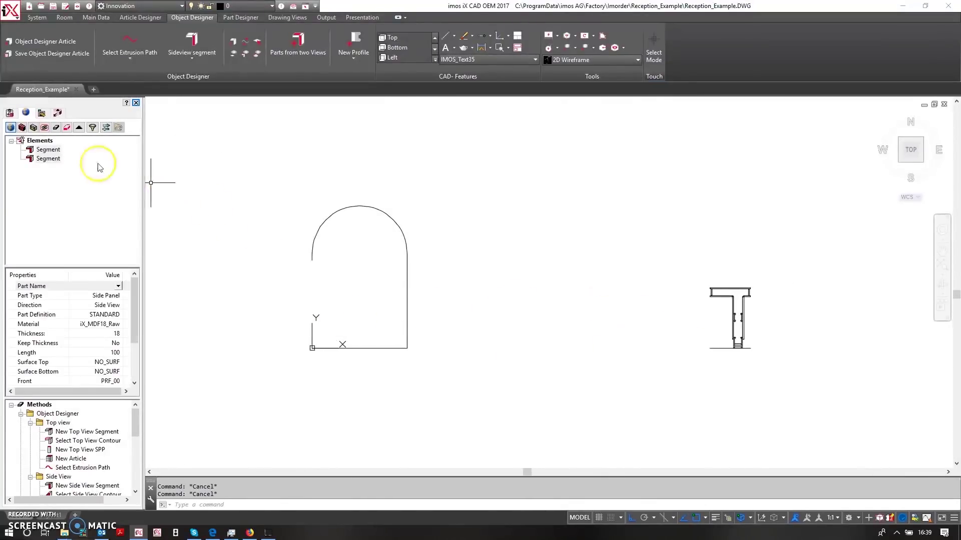
click(10, 128)
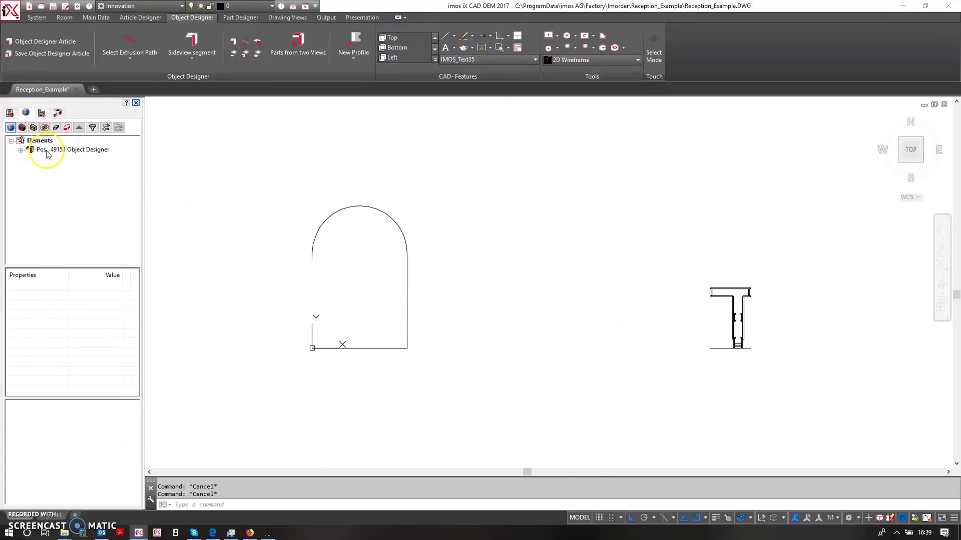
click(316, 48)
click(369, 207)
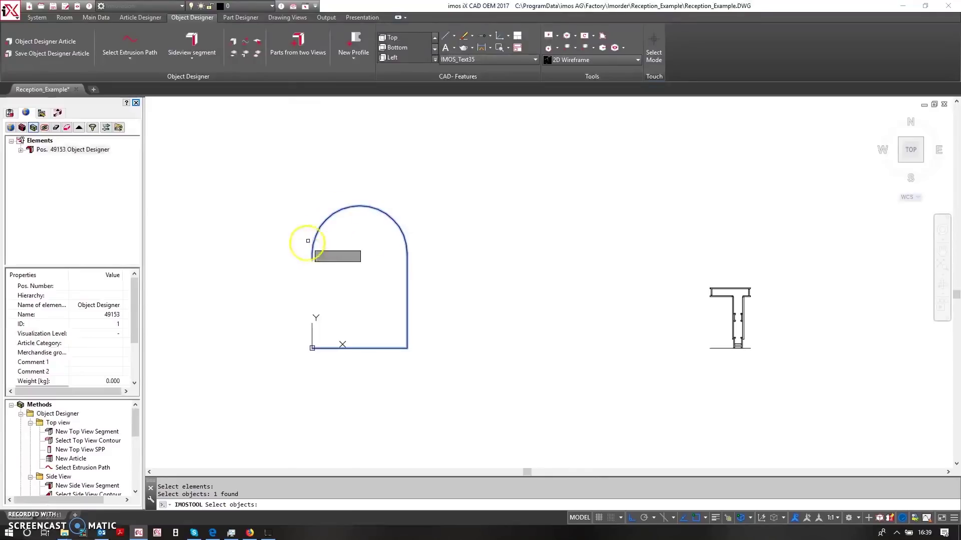
Select all segments of the T-shaped side view and insert a new reference point at the left end of its baseline to generate the parts.
middle_drag(705, 292, 549, 276)
click(527, 270)
click(616, 298)
click(566, 265)
click(589, 382)
right_click(555, 338)
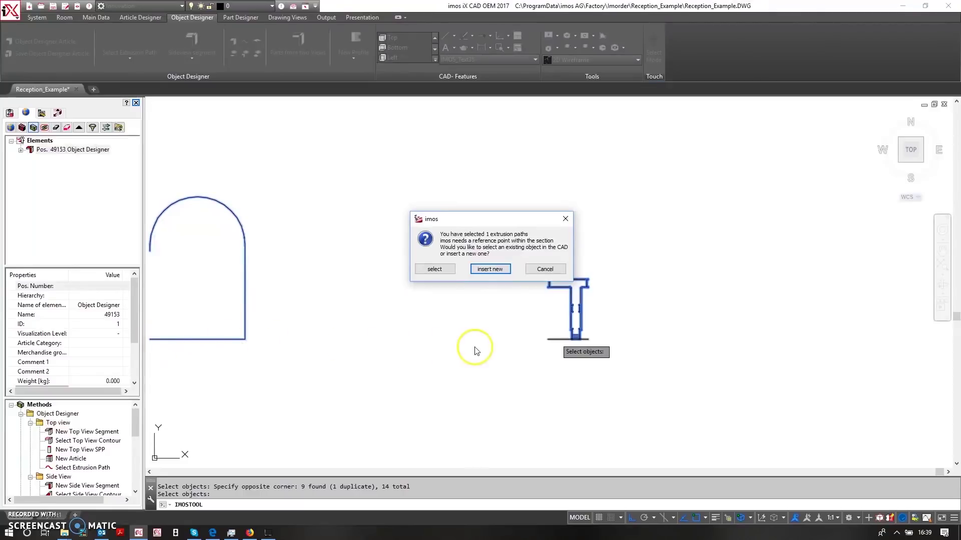
click(489, 271)
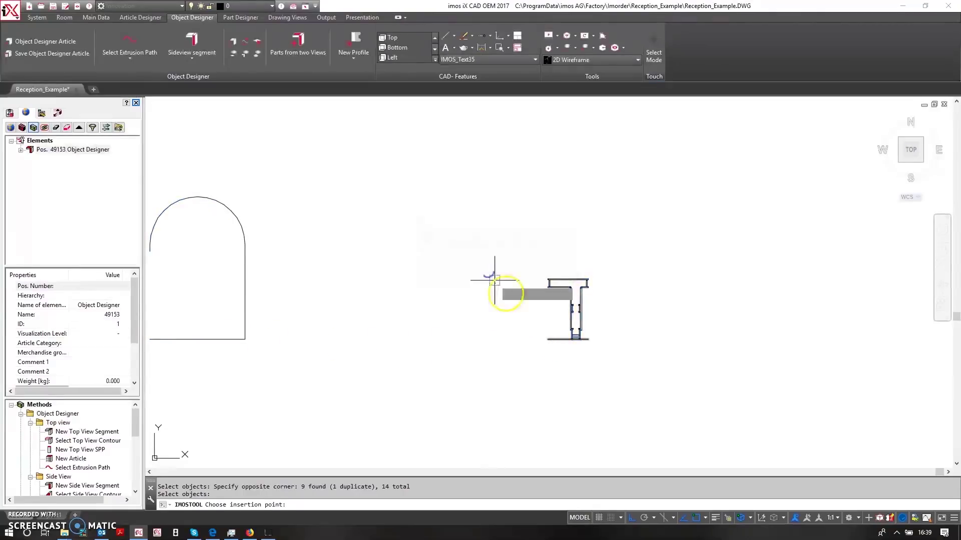
click(548, 340)
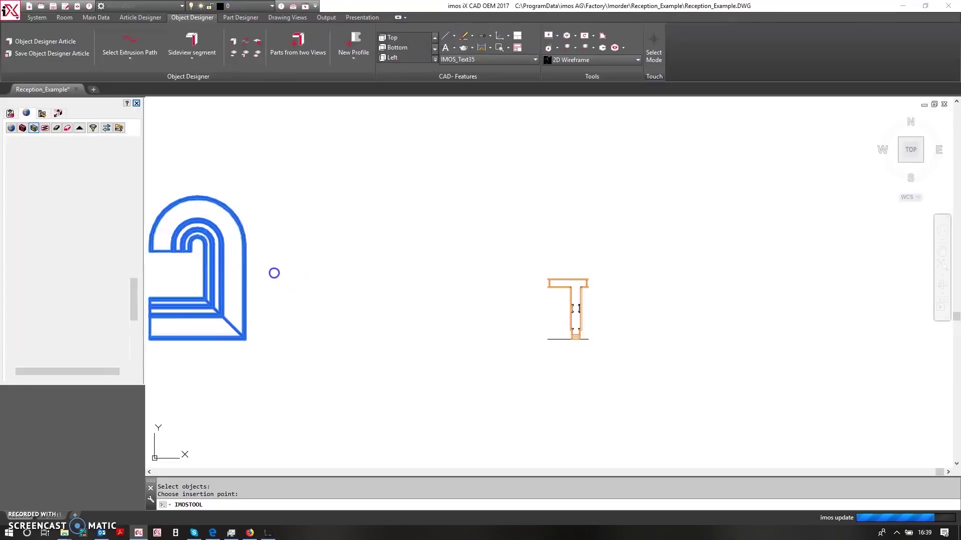
Reverse the direction of the counter's extrusion path and refresh the construction to rebuild the parts.
scroll(251, 261, up, 2)
middle_drag(250, 260, 388, 245)
scroll(388, 245, up, 2)
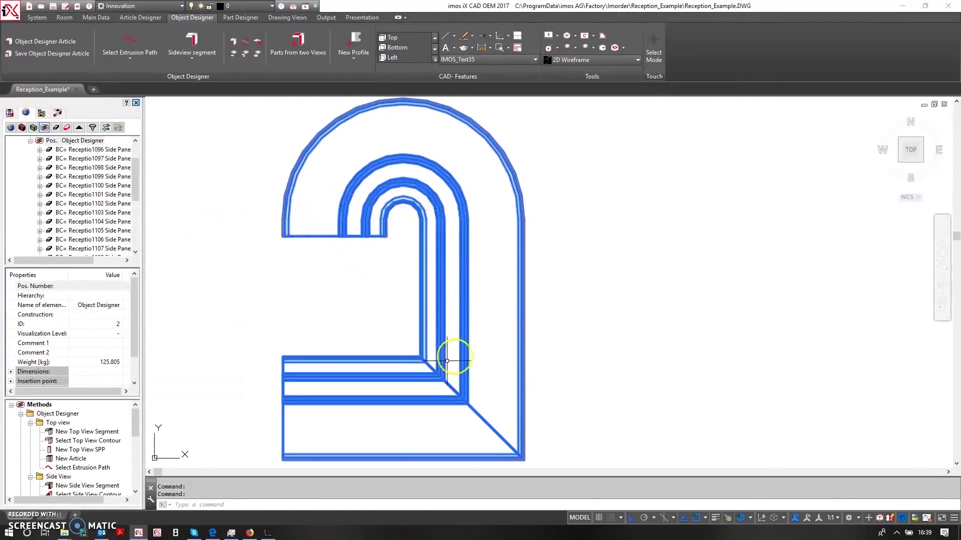
shift+middle_drag(280, 307, 313, 216)
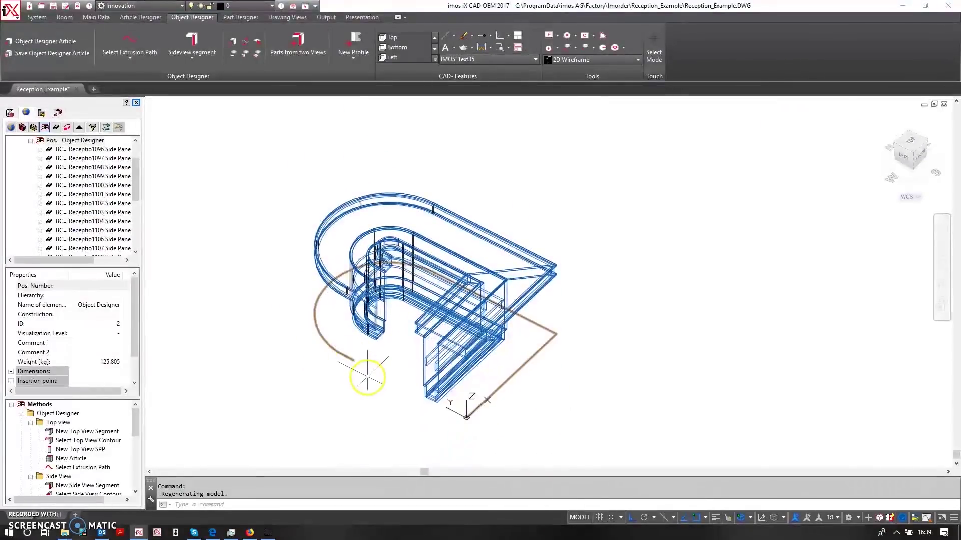
scroll(403, 385, up, 3)
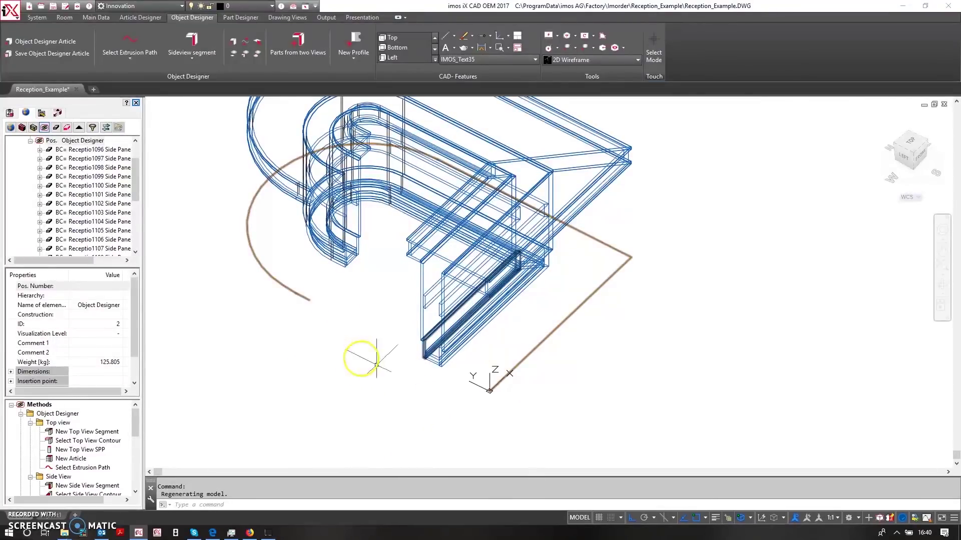
shift+middle_drag(418, 407, 399, 389)
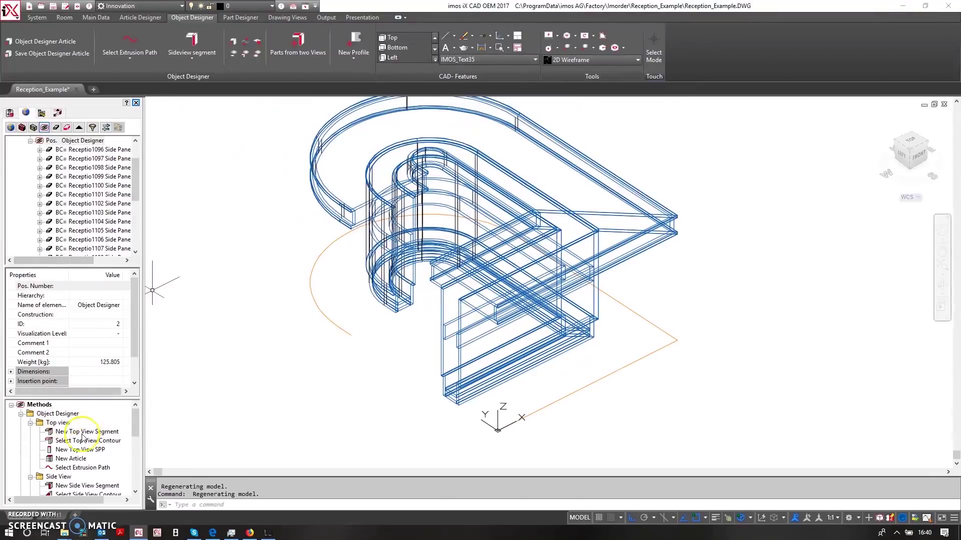
scroll(80, 446, down, 6)
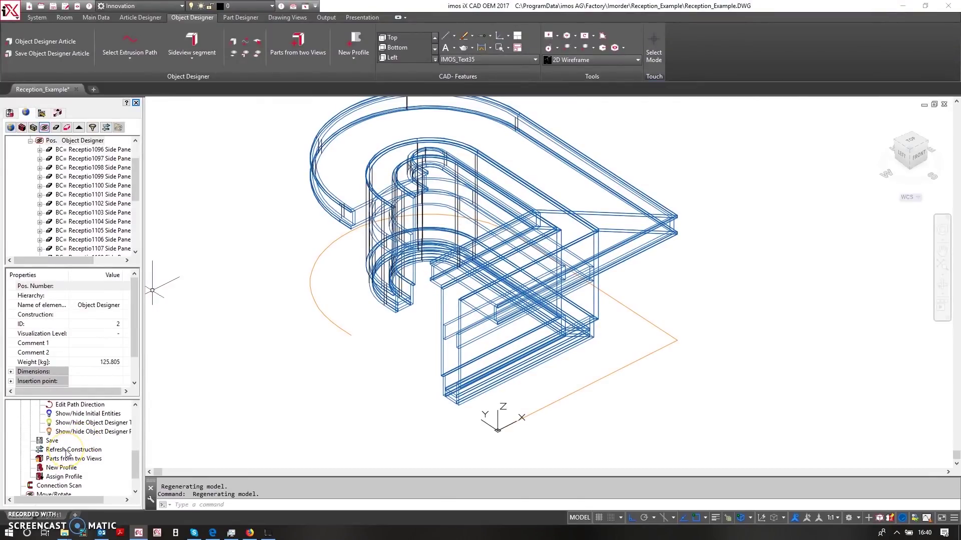
scroll(66, 450, up, 1)
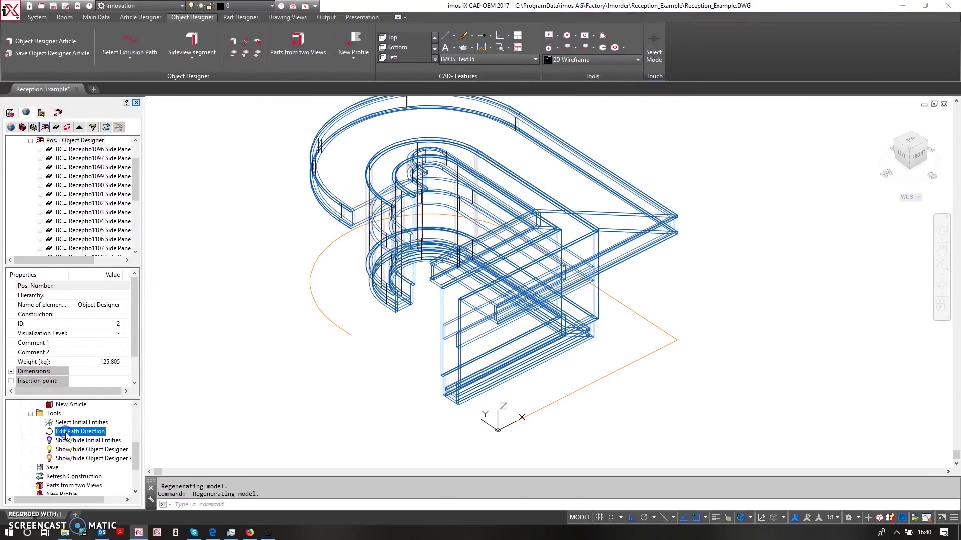
double_click(65, 433)
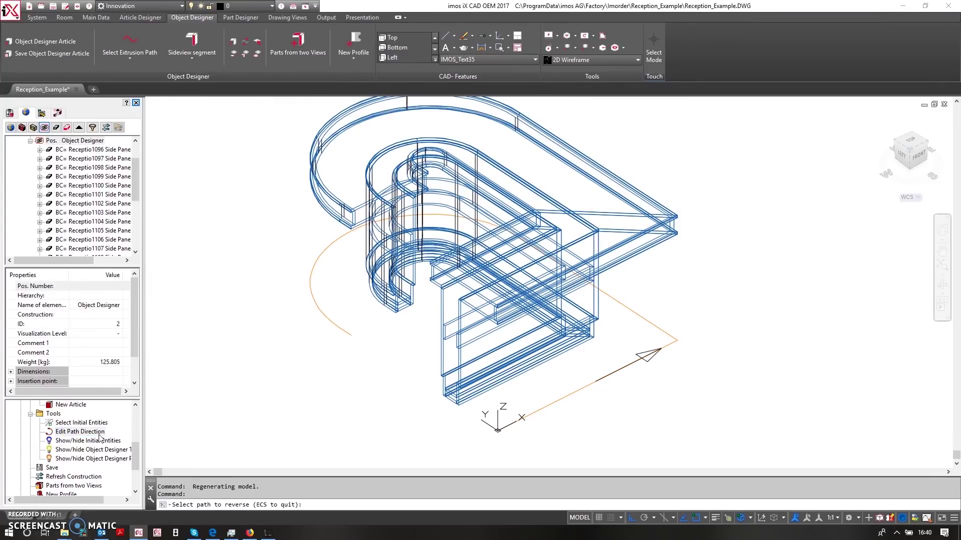
click(647, 361)
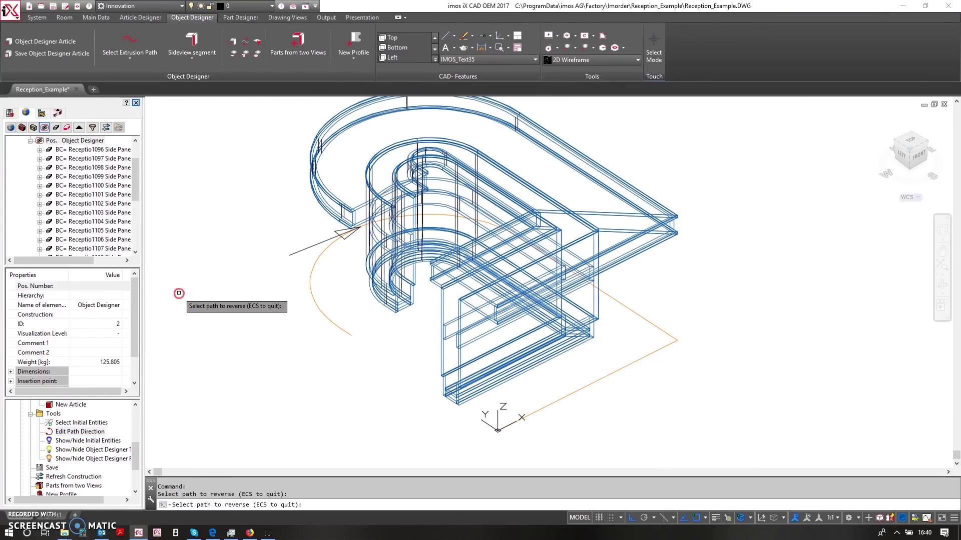
scroll(55, 471, down, 1)
double_click(54, 450)
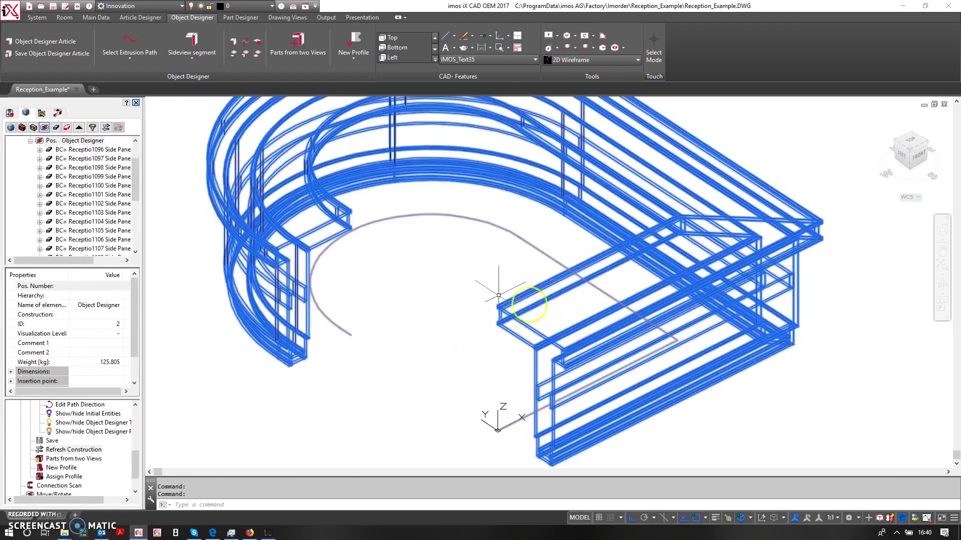
Show the counter in the Realistic visual style and inspect its worktop and side panels from above.
scroll(499, 296, down, 4)
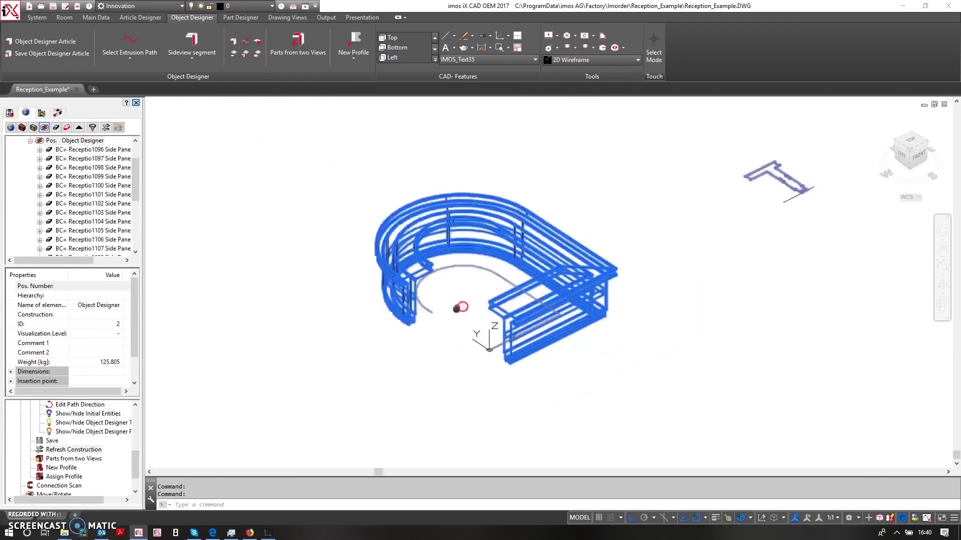
click(607, 60)
click(372, 229)
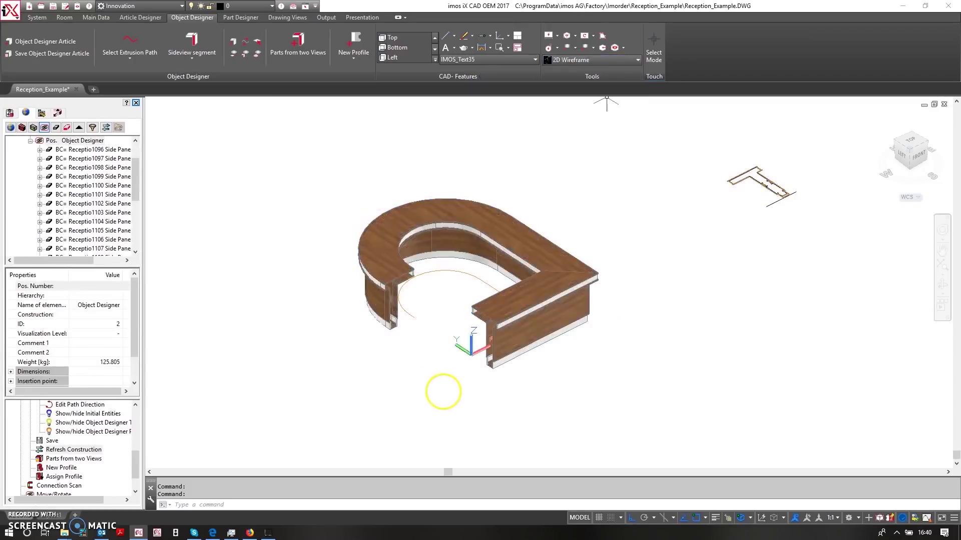
scroll(447, 394, up, 2)
shift+middle_drag(469, 420, 457, 455)
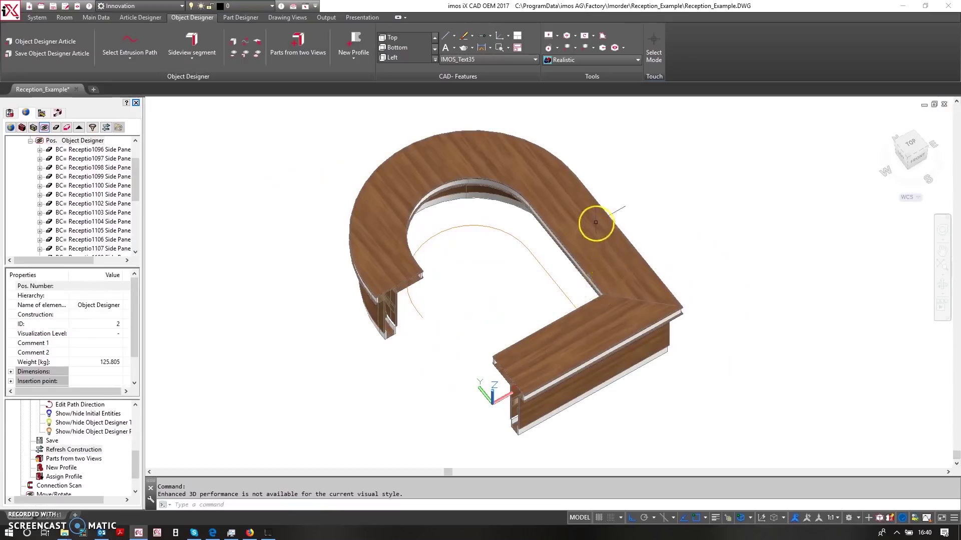
click(571, 332)
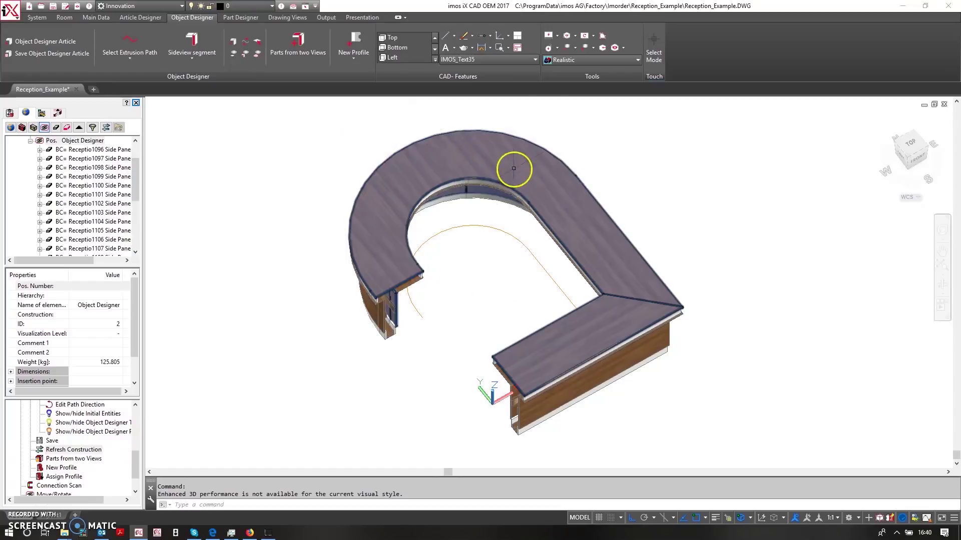
Return to the 2D Wireframe top view and hide the Object Designer parts.
click(560, 59)
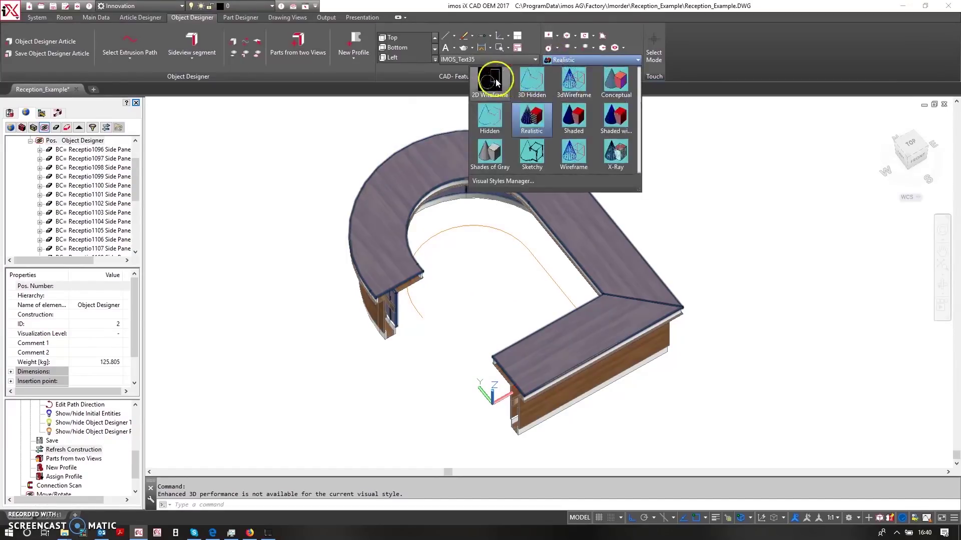
click(490, 82)
click(919, 146)
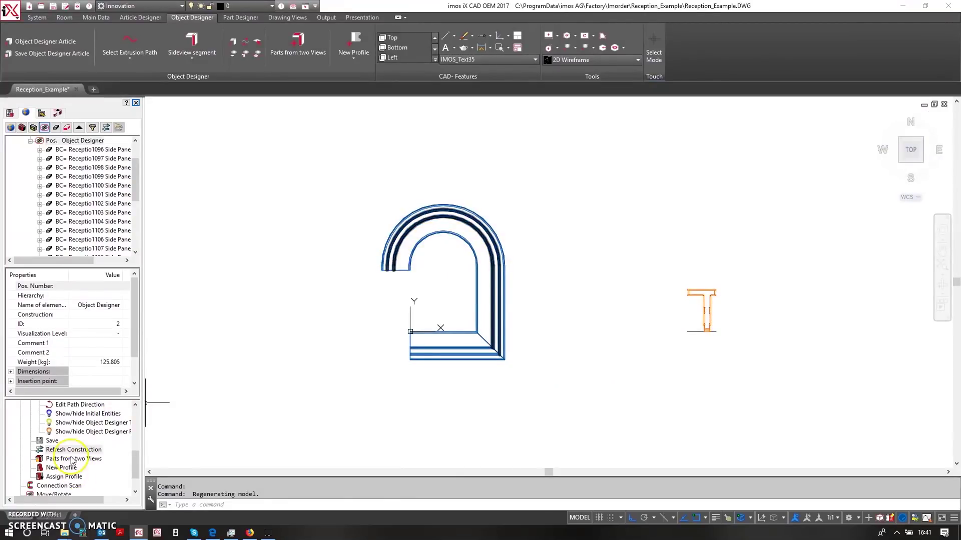
click(105, 432)
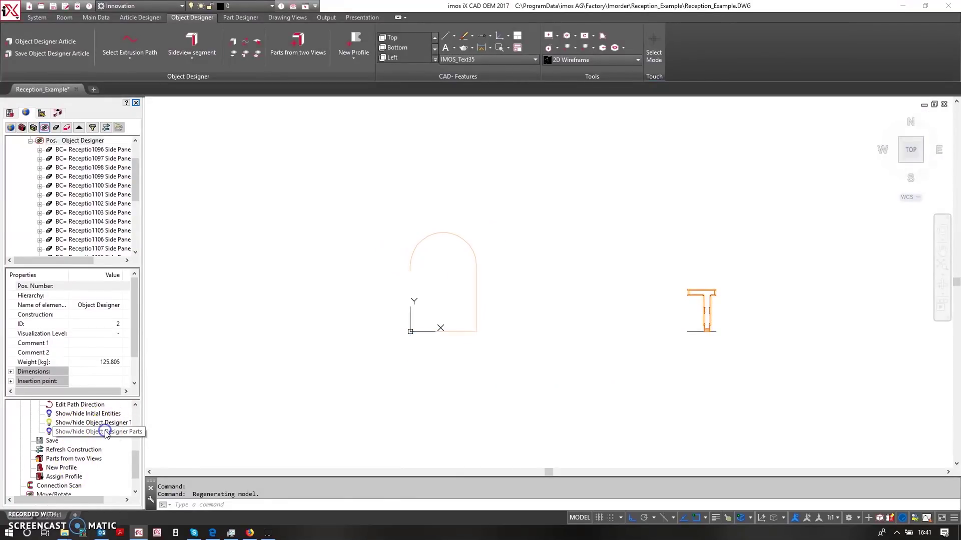
Stretch the midpoint of the extrusion path's arc outward by 750 mm.
click(443, 233)
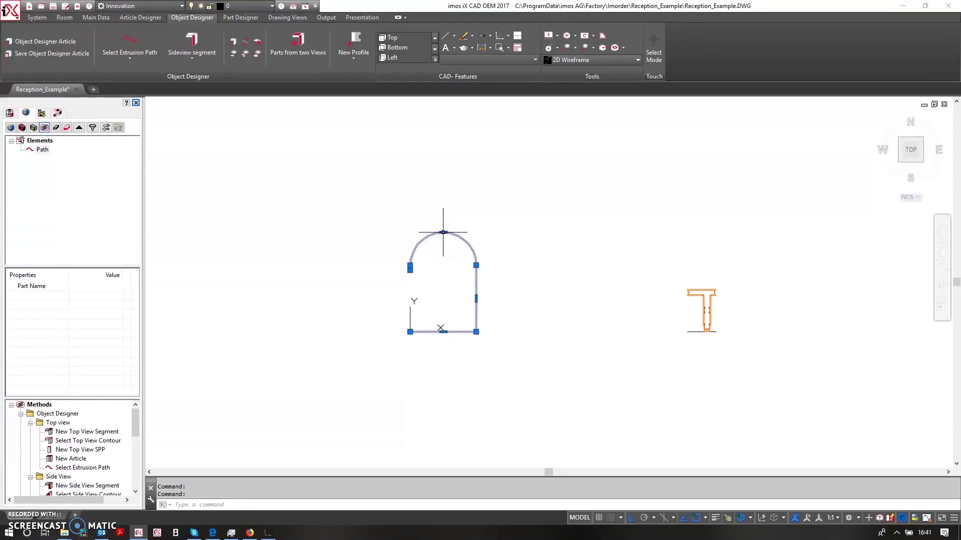
click(443, 232)
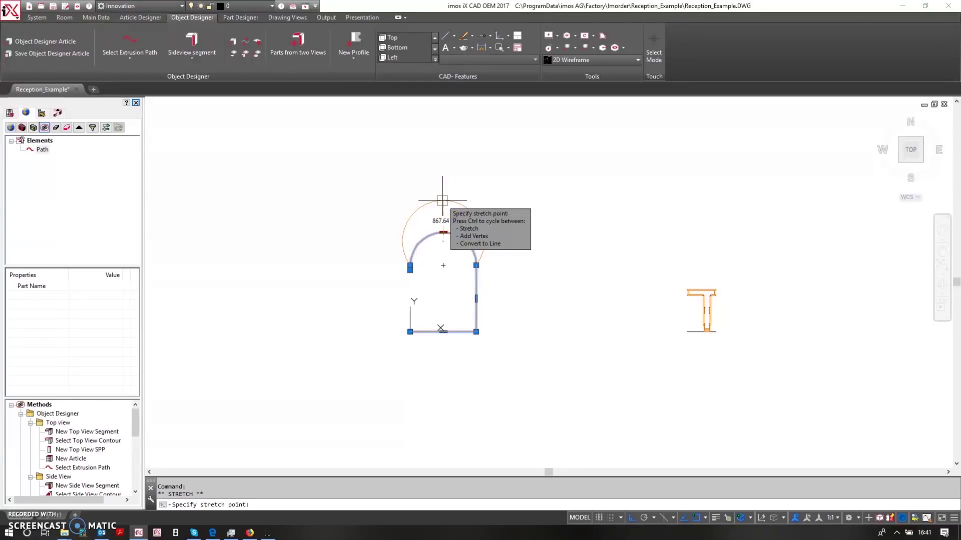
text(750)
key(Return)
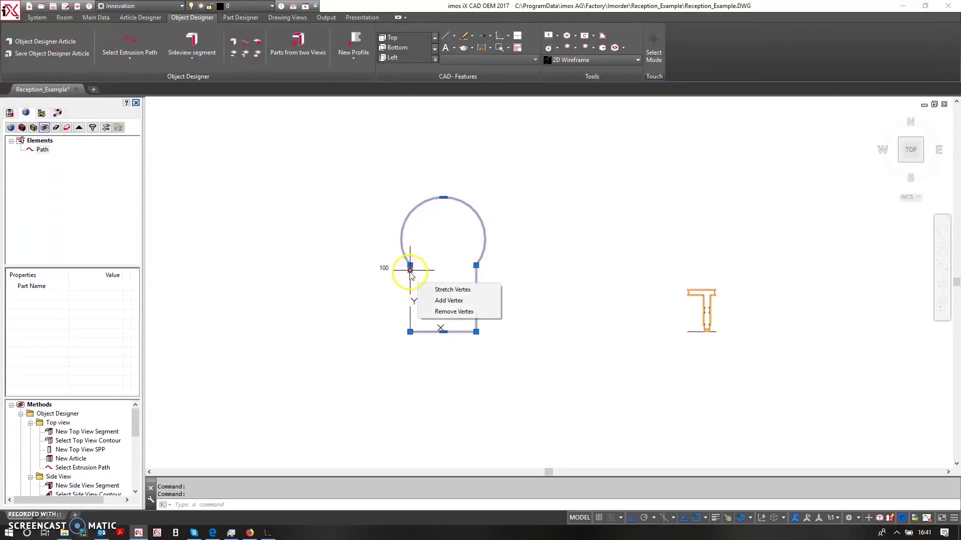
Lengthen the short straight leg at the path's open end by stretching its end vertex downward, and clear the selection.
click(410, 271)
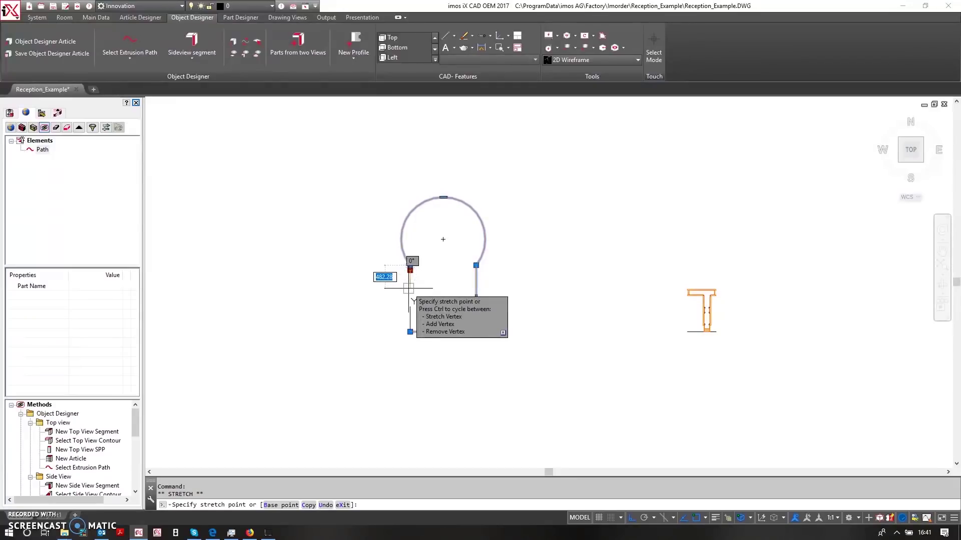
key(Return)
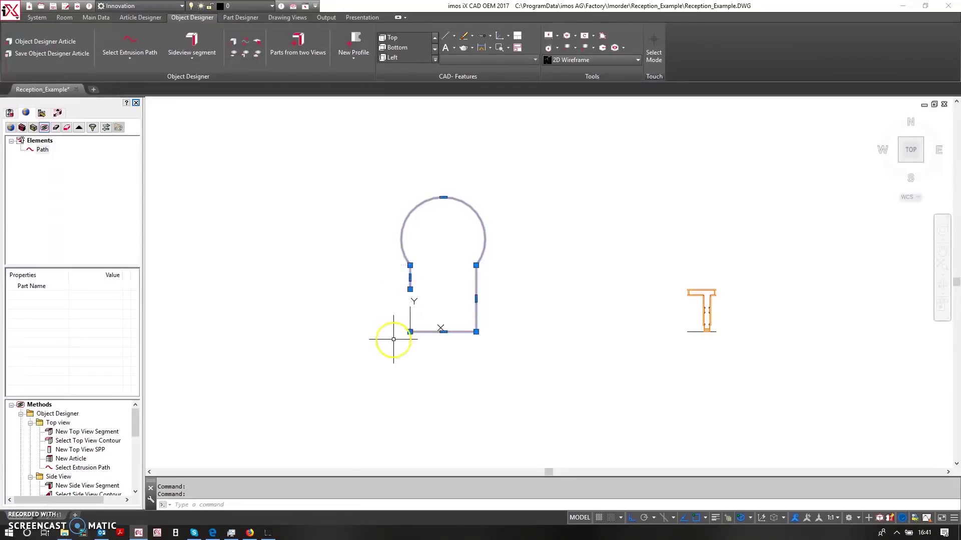
key(Escape)
Fillet the lower-right corner of the extrusion path, between the bottom leg and the right leg, with a 750 mm radius.
scroll(476, 332, up, 4)
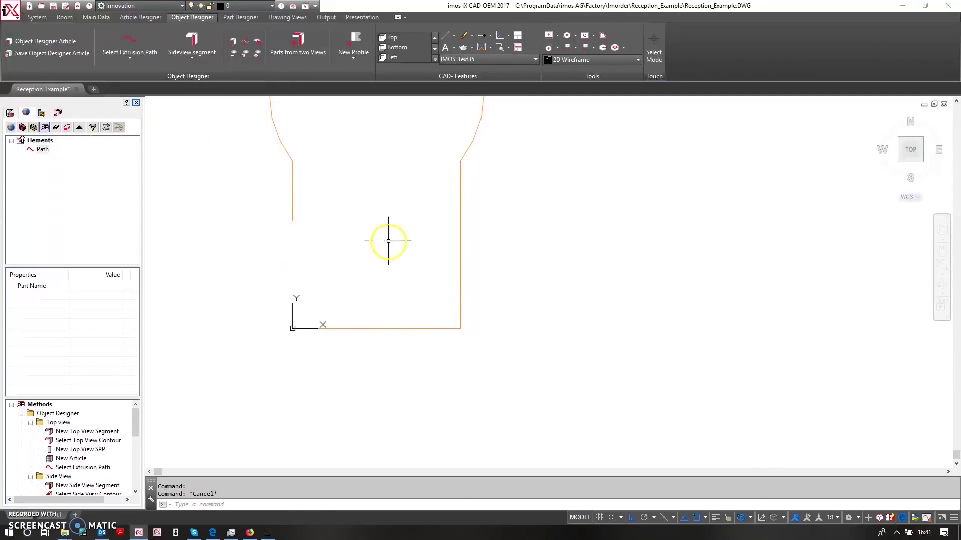
middle_drag(388, 238, 450, 343)
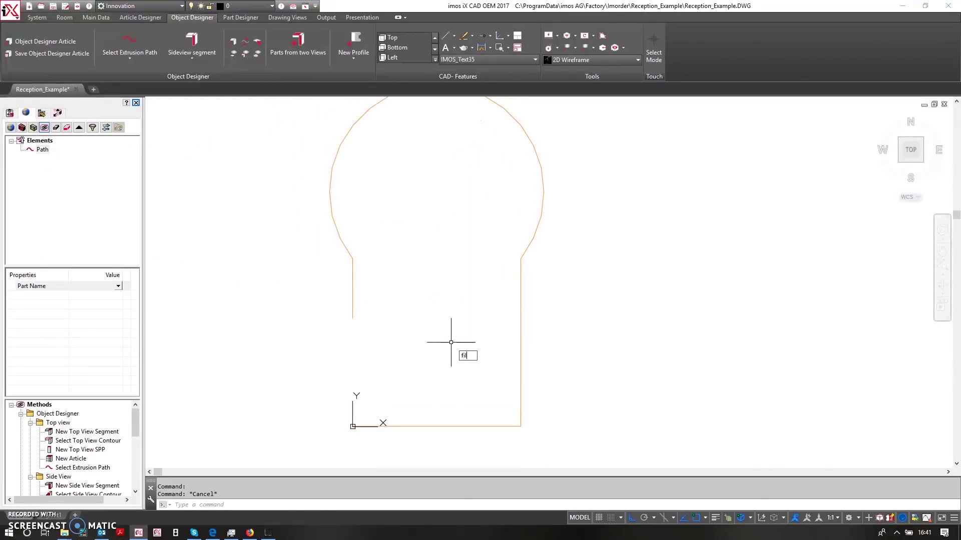
text(l)
key(Return)
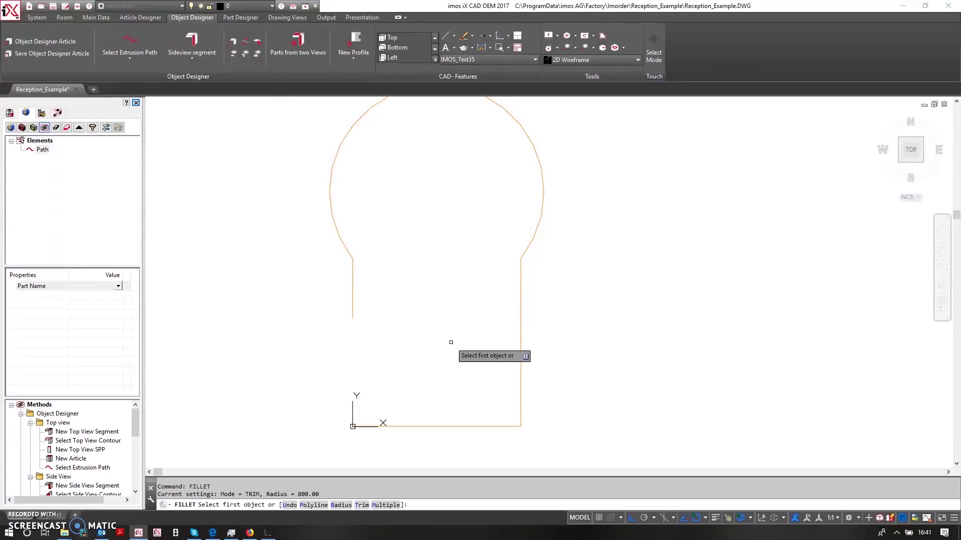
text(r)
key(Return)
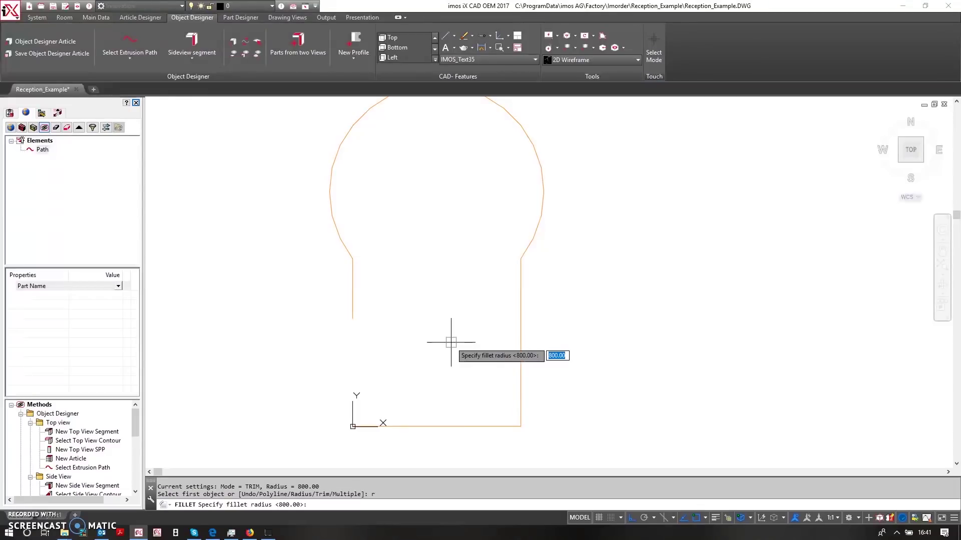
key(Return)
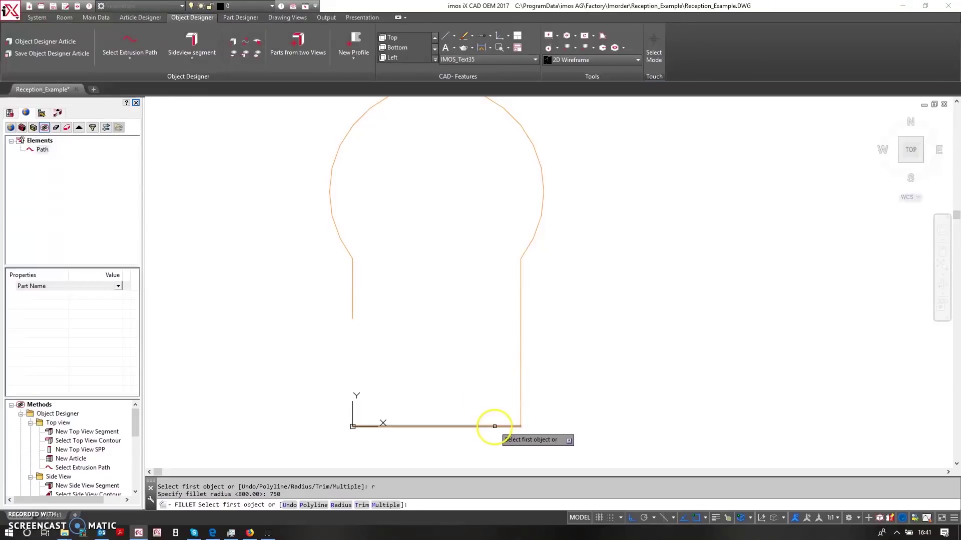
click(495, 427)
click(520, 400)
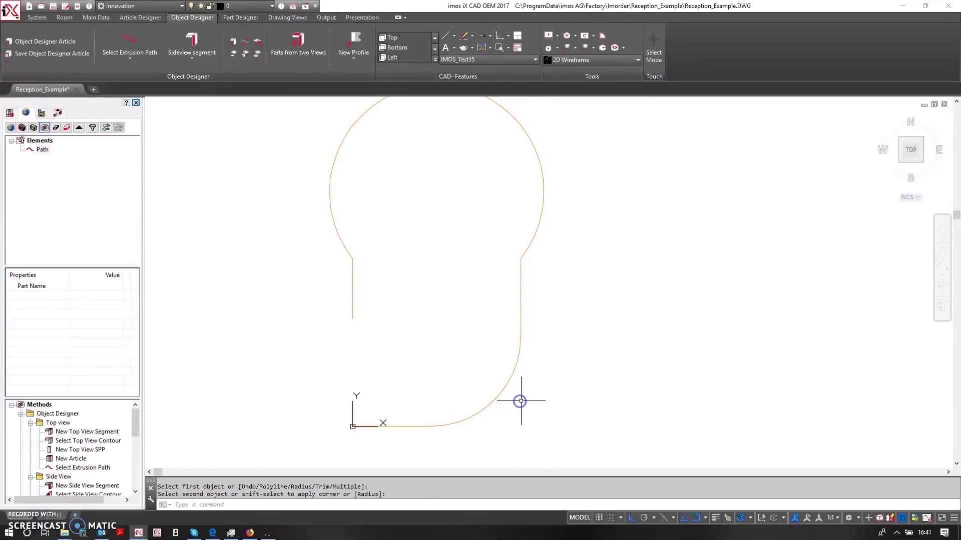
Switch to the Realistic visual style in a tilted 3D view and show the Object Designer parts again.
scroll(400, 302, down, 3)
middle_drag(403, 321, 404, 321)
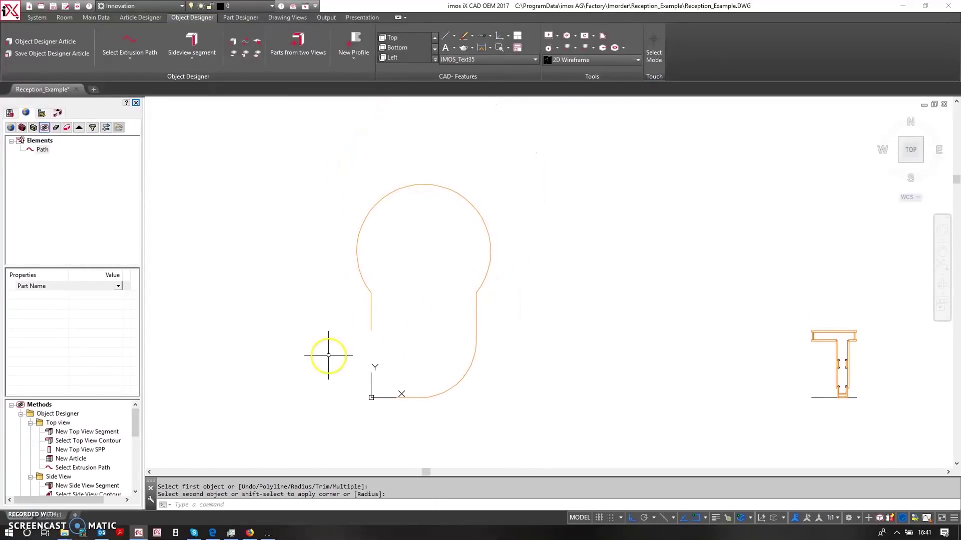
click(569, 61)
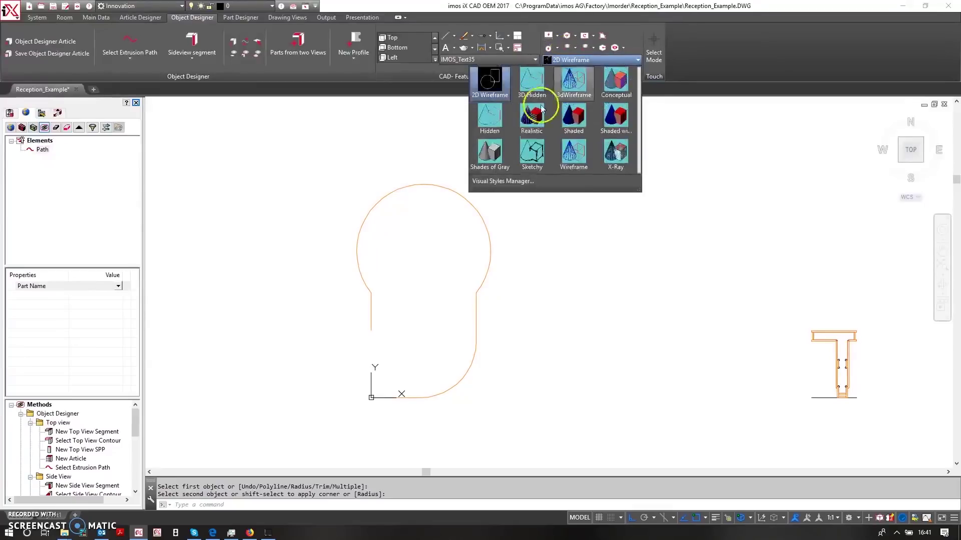
click(527, 129)
shift+middle_drag(384, 350, 409, 279)
scroll(447, 308, up, 3)
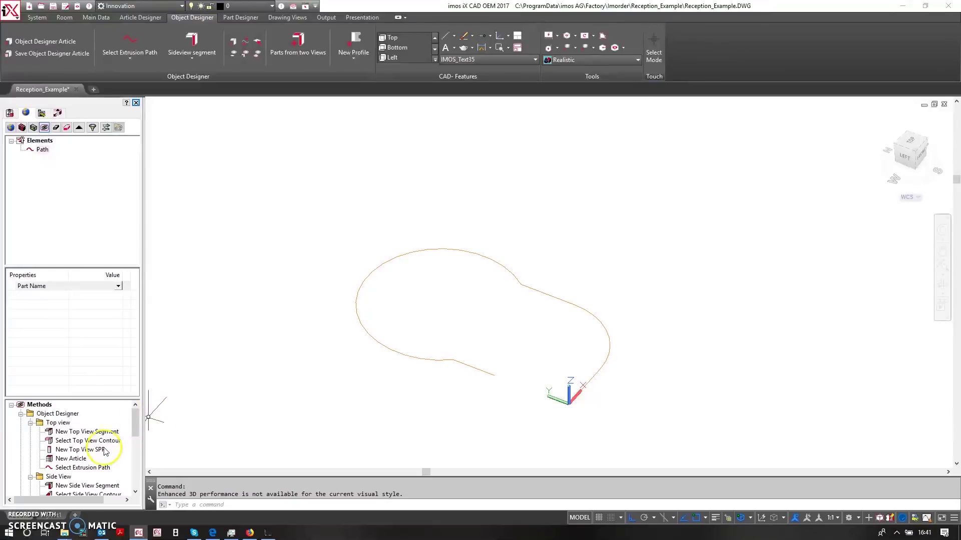
scroll(80, 468, down, 3)
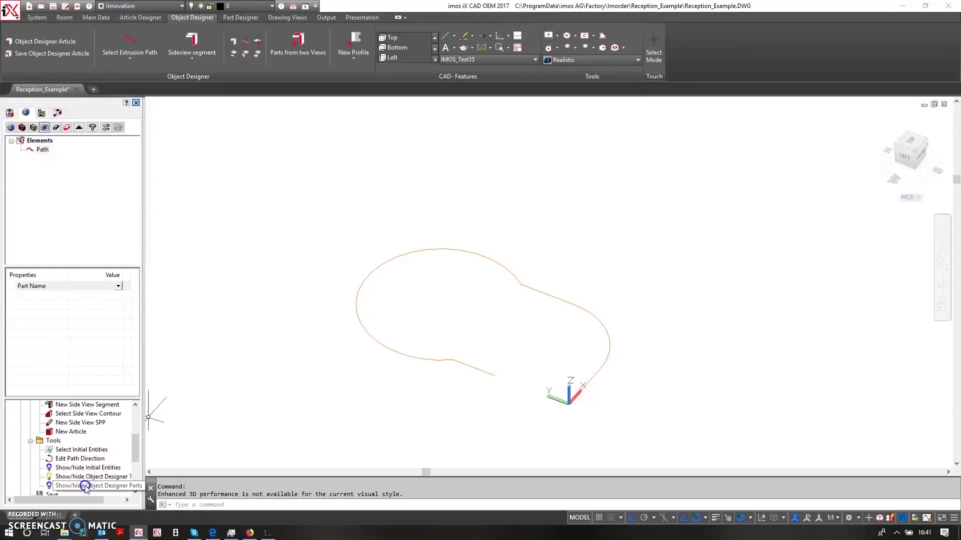
double_click(86, 487)
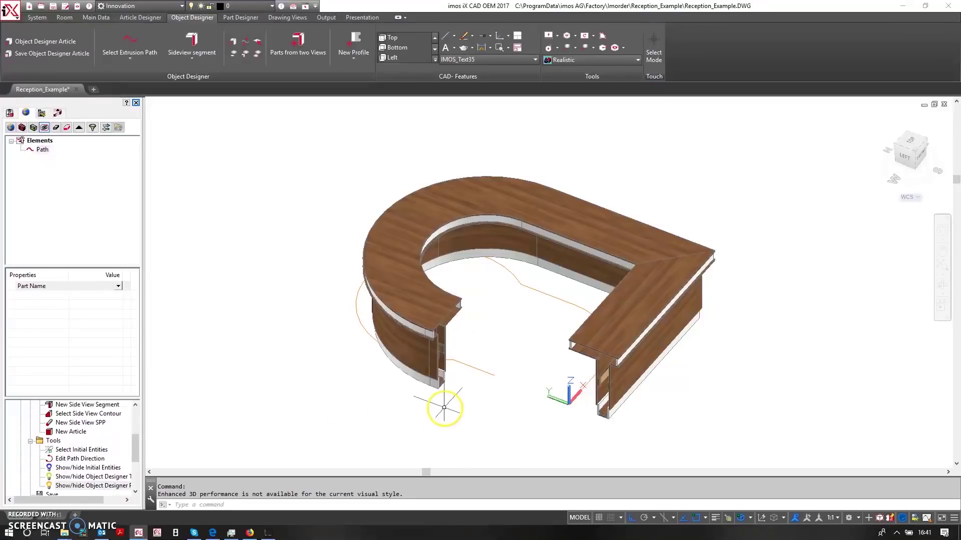
Refresh the construction to rebuild the counter along the reshaped path and inspect it from above.
scroll(51, 471, down, 1)
click(50, 478)
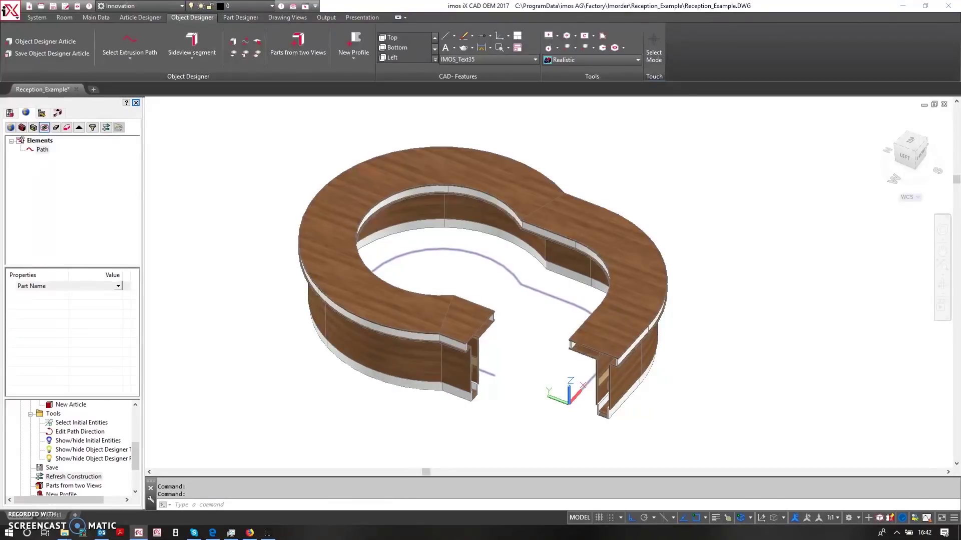
shift+middle_drag(512, 245, 500, 300)
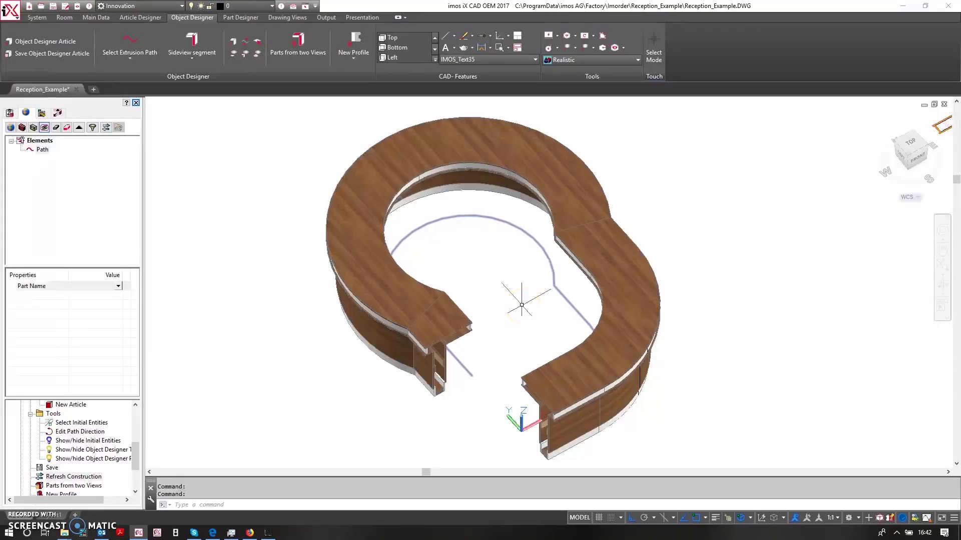
Return to the 2D Wireframe top view and hide the Object Designer parts.
click(613, 60)
click(490, 81)
click(911, 144)
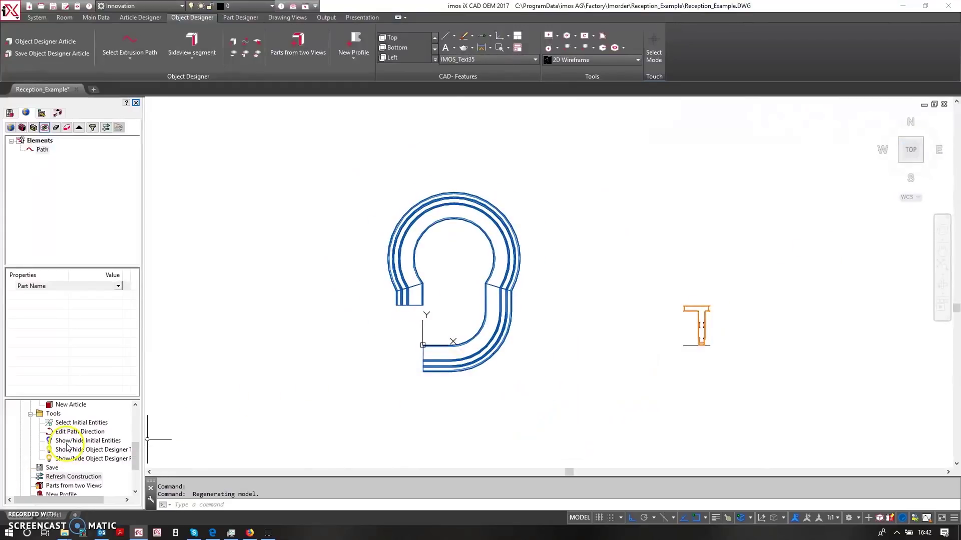
click(74, 458)
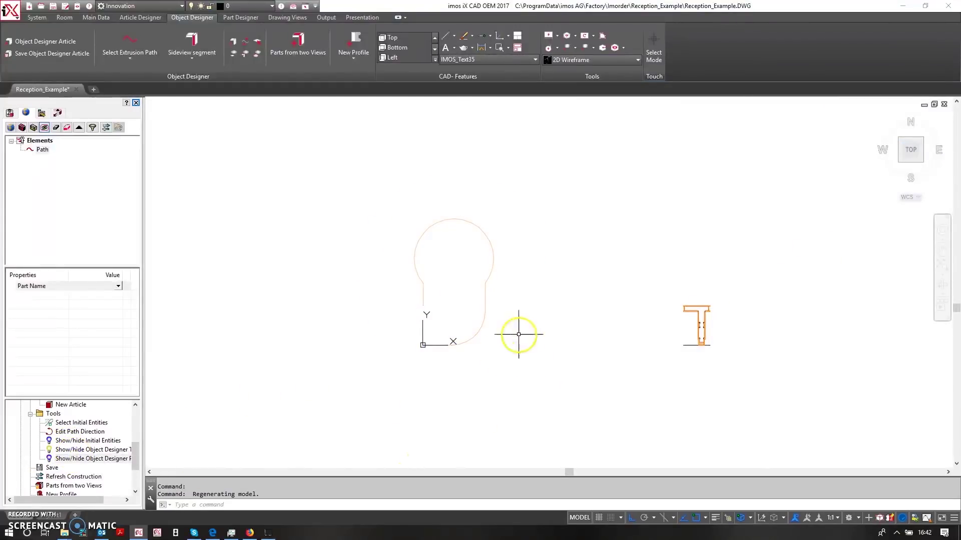
Offset the extrusion path outward by 600 mm and end the Offset command.
scroll(478, 343, up, 2)
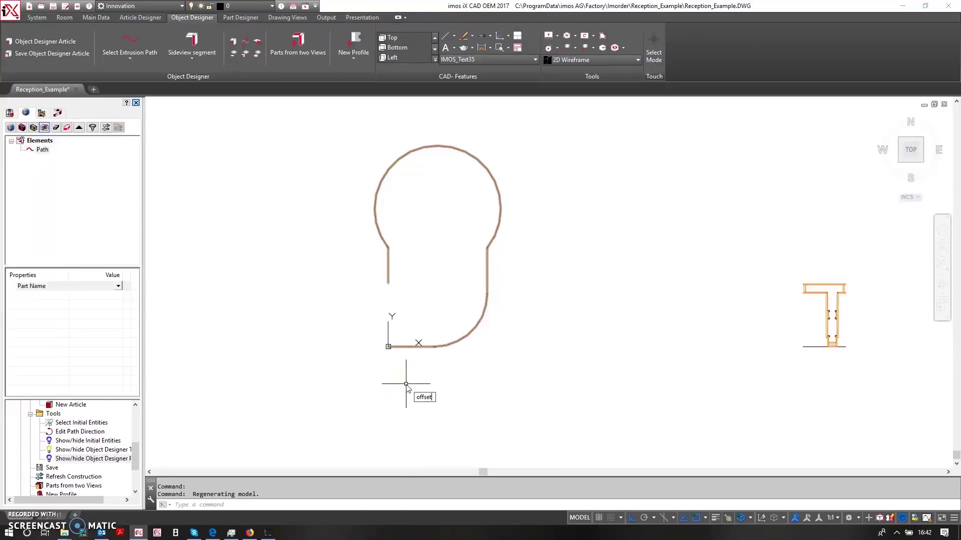
key(Return)
key(Return)
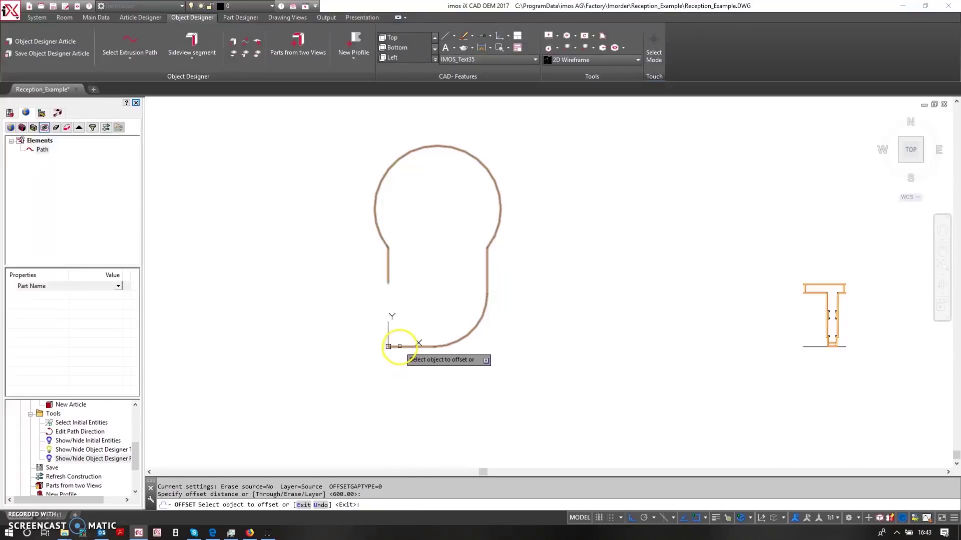
click(396, 346)
click(376, 376)
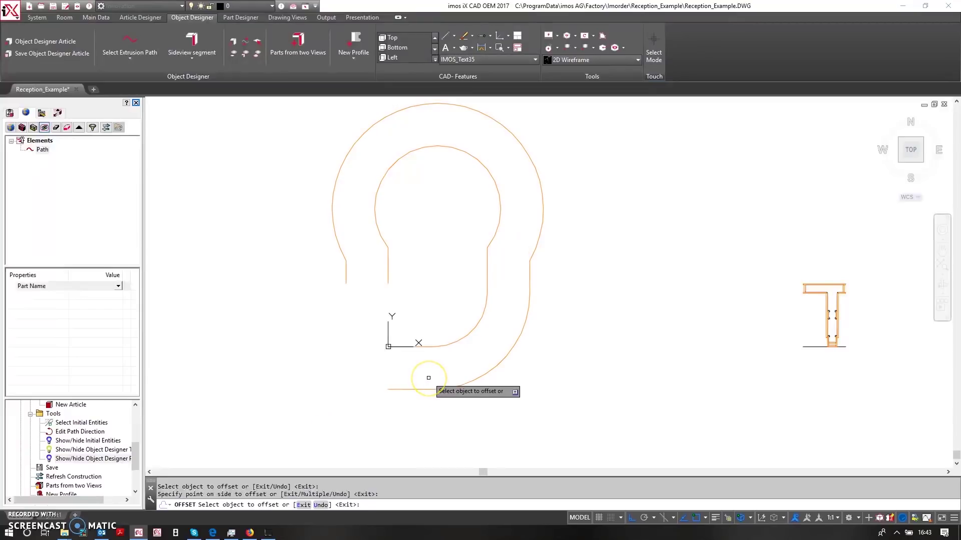
key(Escape)
key(Escape)
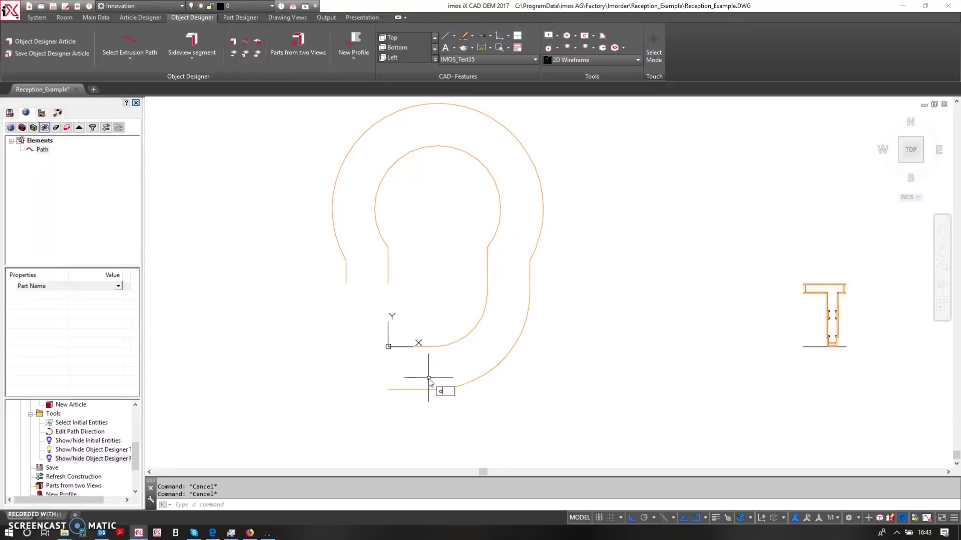
Offset the extrusion path outward and the outer curve inward, each by 32 mm.
text(o)
key(Return)
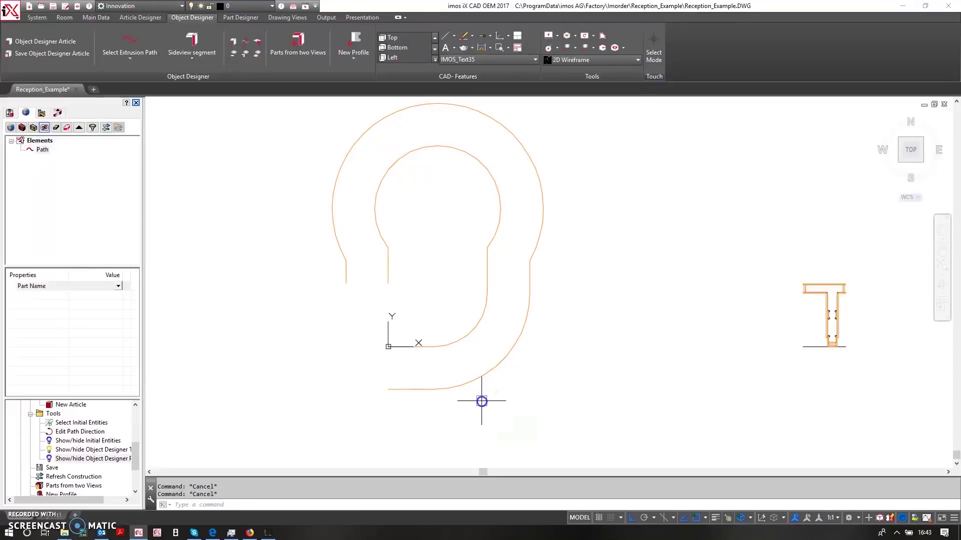
scroll(790, 276, up, 2)
scroll(816, 295, up, 1)
scroll(601, 358, down, 1)
mouse_move(601, 357)
middle_down()
mouse_move(555, 328)
mouse_move(678, 279)
mouse_move(665, 283)
middle_up()
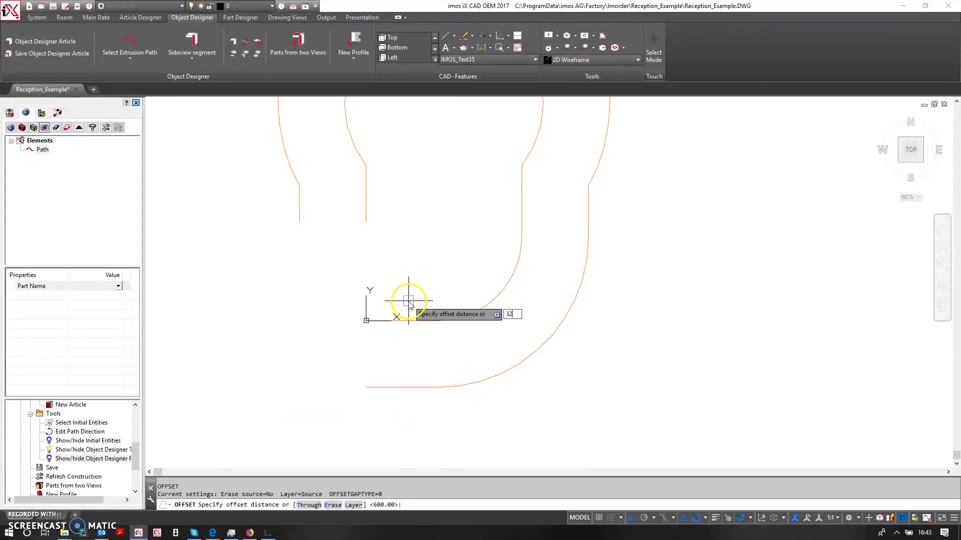
key(Return)
click(393, 320)
click(399, 323)
click(382, 387)
click(382, 379)
key(Return)
scroll(419, 333, down, 3)
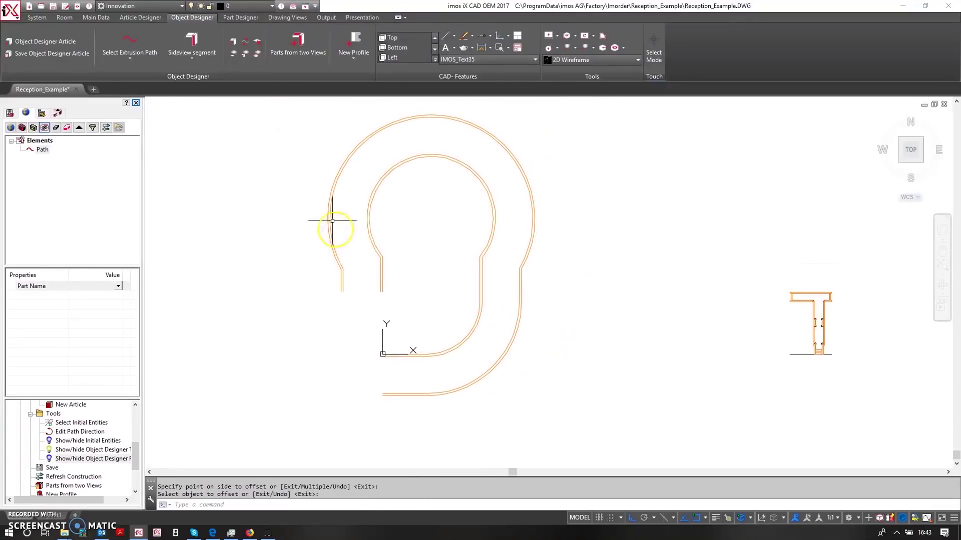
Select the inner core contour in the counter's side view and examine its shape and the available side view element types.
scroll(797, 317, up, 5)
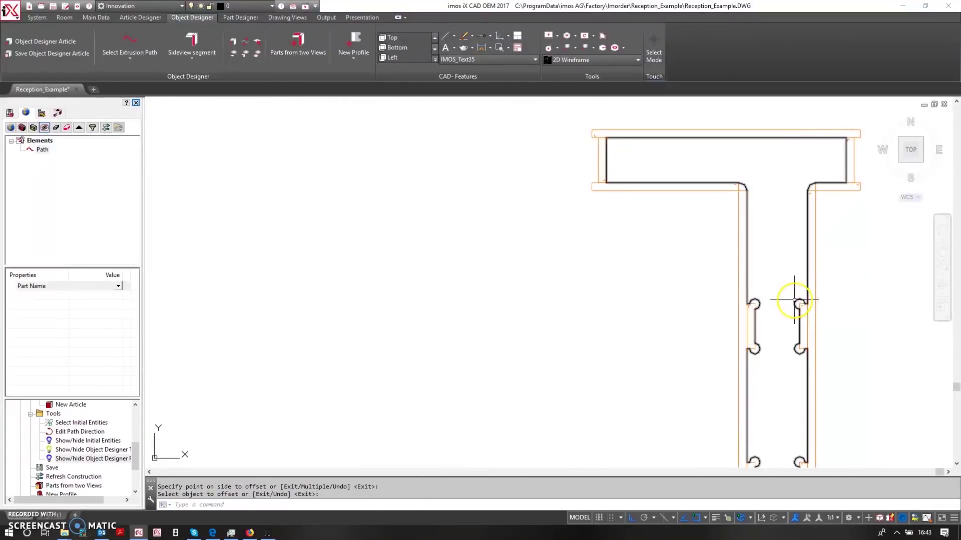
click(796, 301)
scroll(795, 301, down, 2)
middle_drag(708, 268, 521, 242)
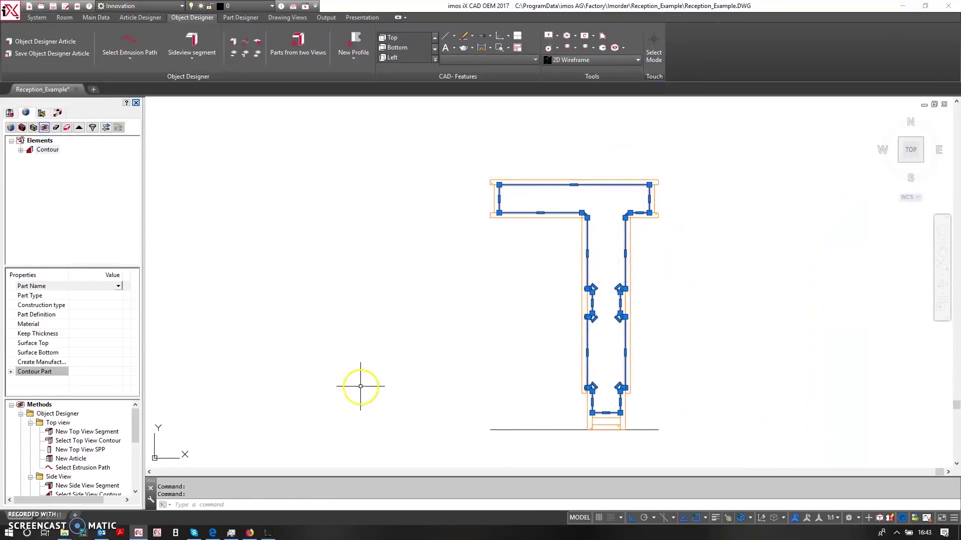
click(191, 54)
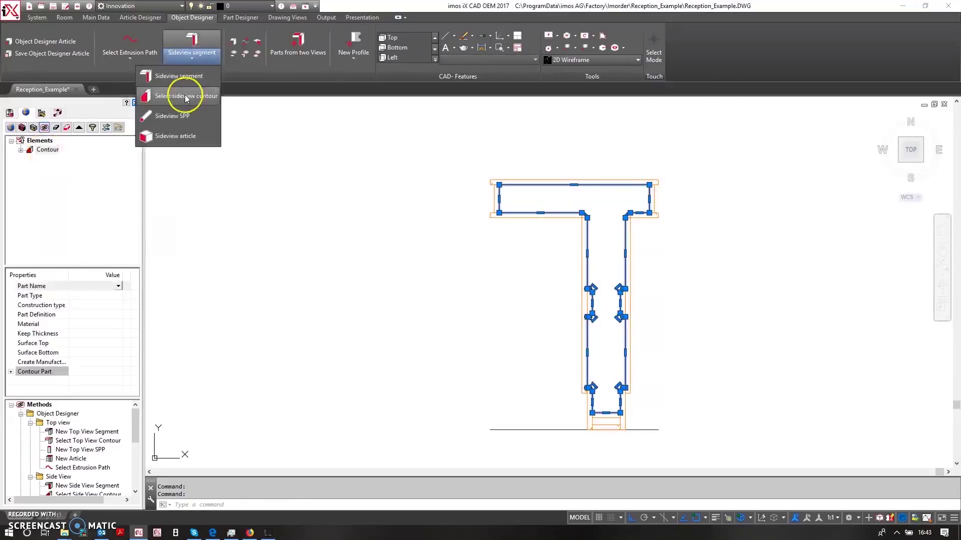
click(12, 133)
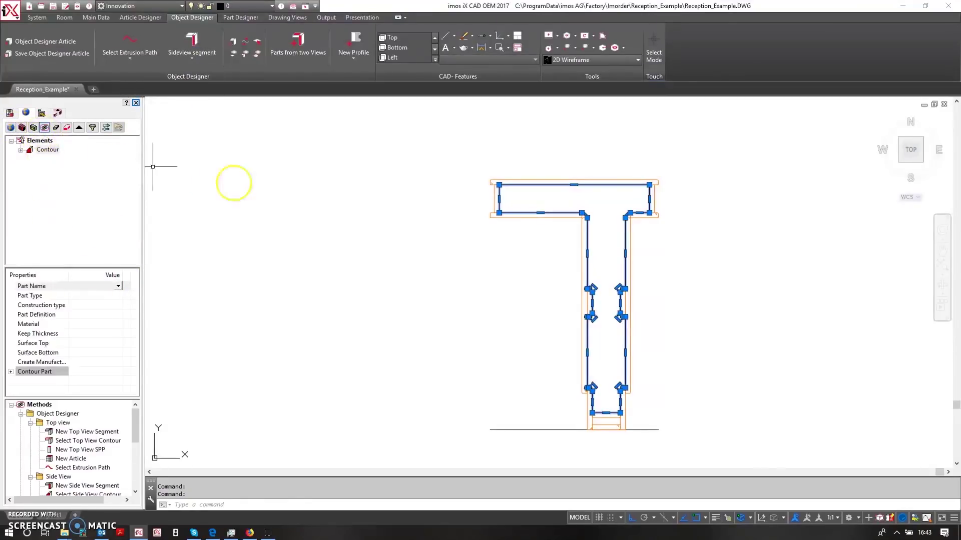
mouse_move(276, 195)
middle_down()
mouse_move(458, 214)
mouse_move(327, 196)
middle_up()
Add a left-aligned Top View Segment to the Object Designer element, spanning the start points of the two 32 mm offset curves.
click(11, 128)
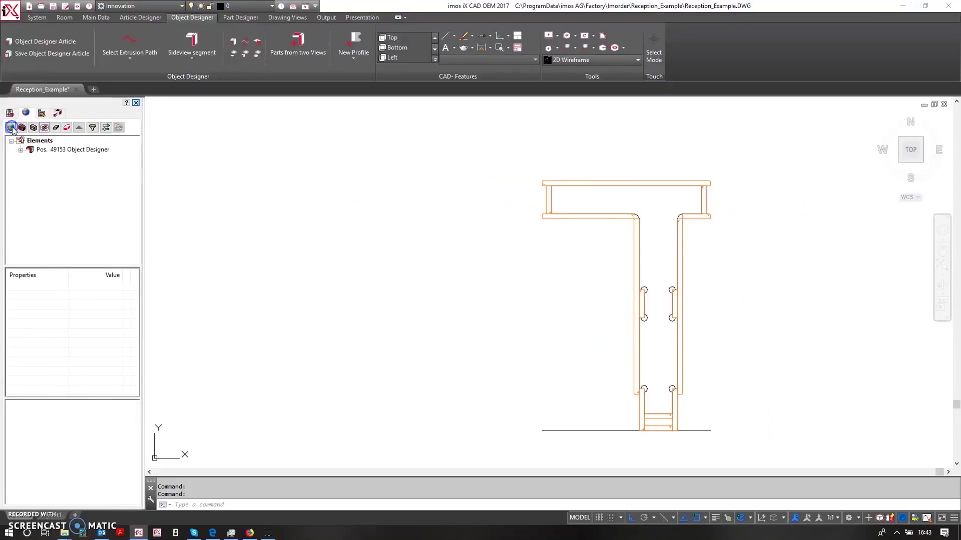
click(35, 149)
click(124, 58)
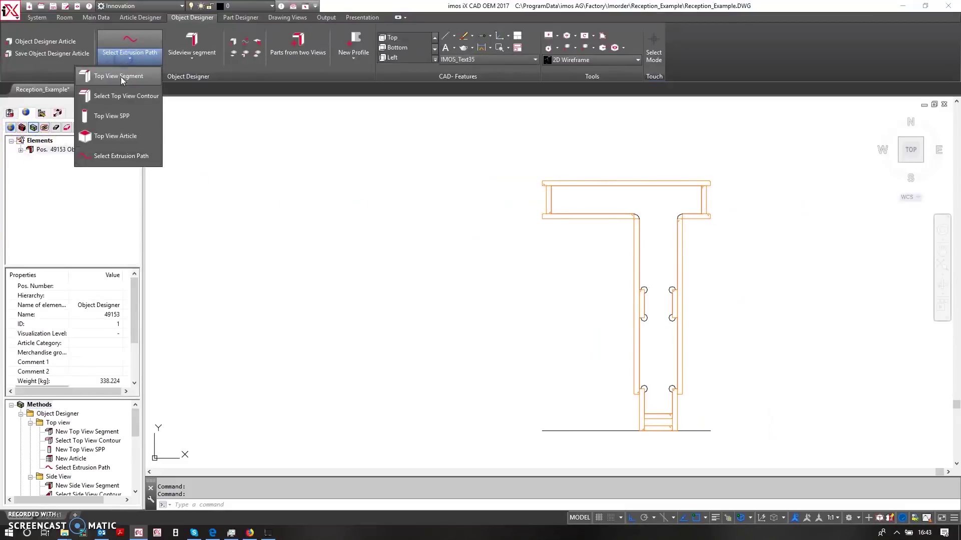
click(121, 77)
scroll(204, 161, down, 8)
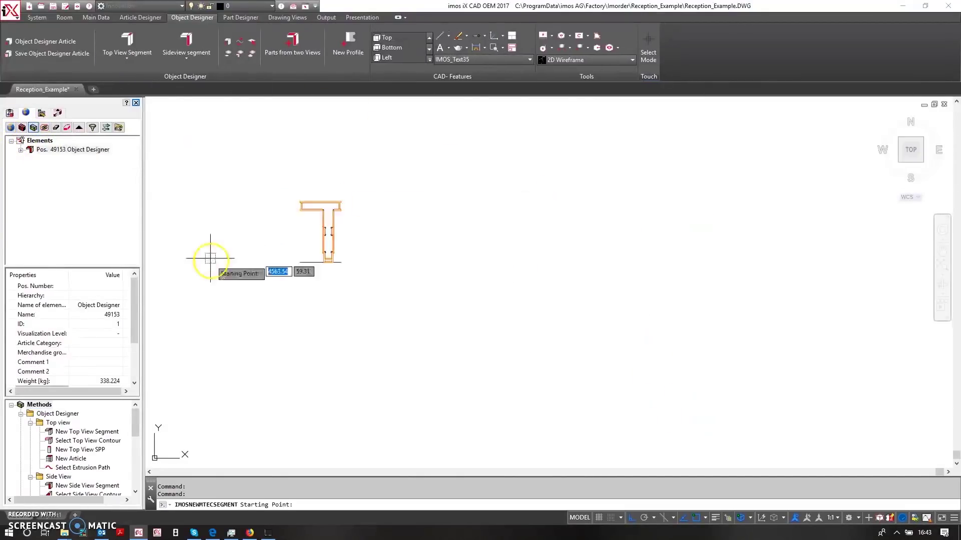
middle_drag(225, 204, 655, 224)
scroll(407, 225, up, 6)
click(453, 212)
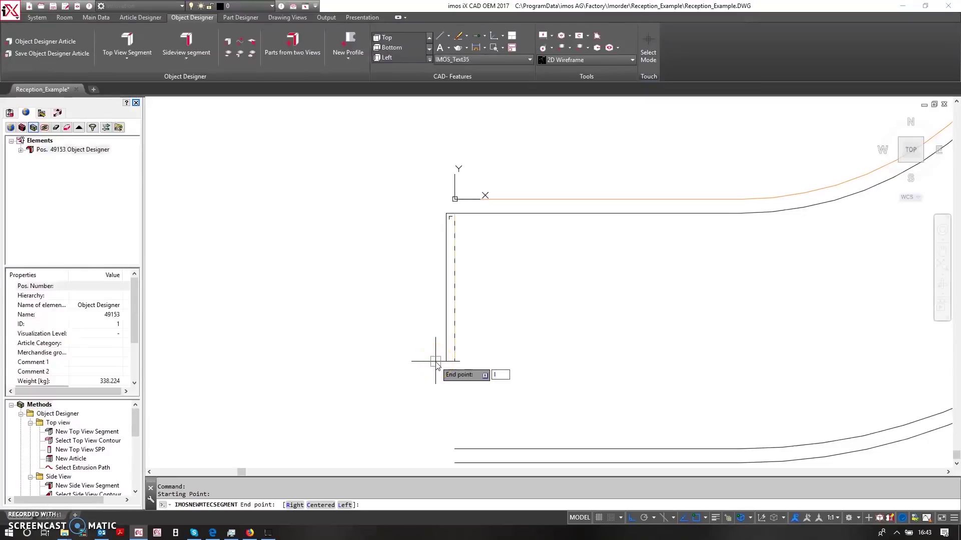
click(456, 448)
Array the new top view segment along the inner 32 mm offset curve as a path array.
scroll(402, 371, down, 3)
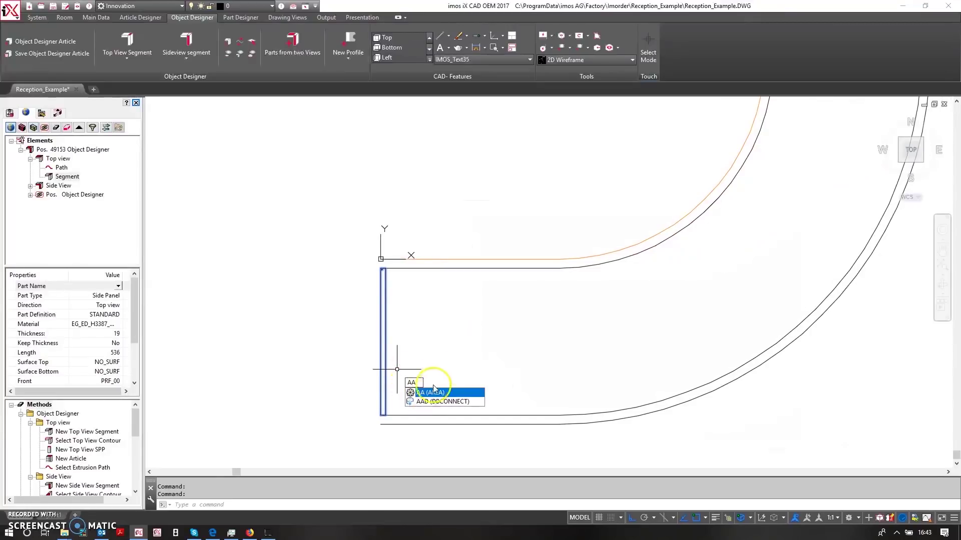
text(r)
key(Return)
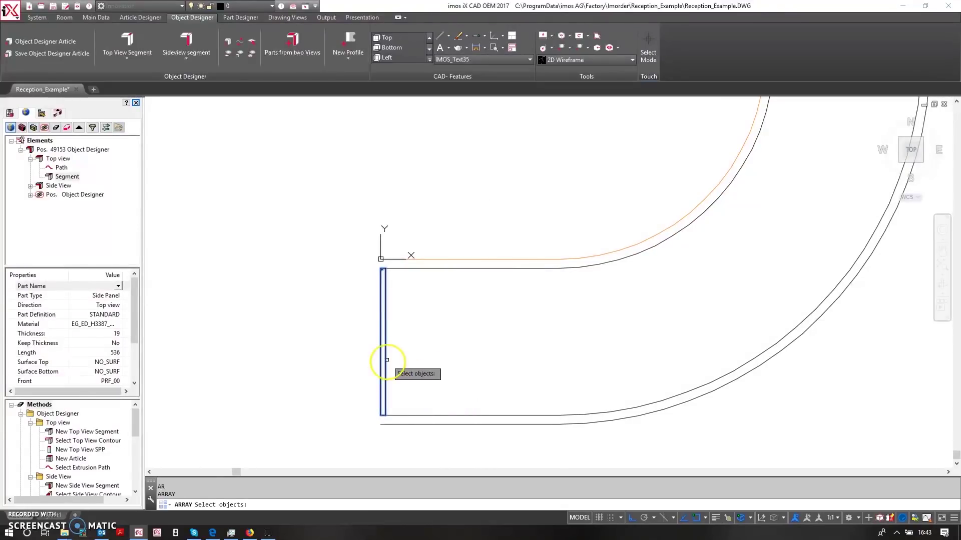
click(386, 352)
key(Return)
click(441, 360)
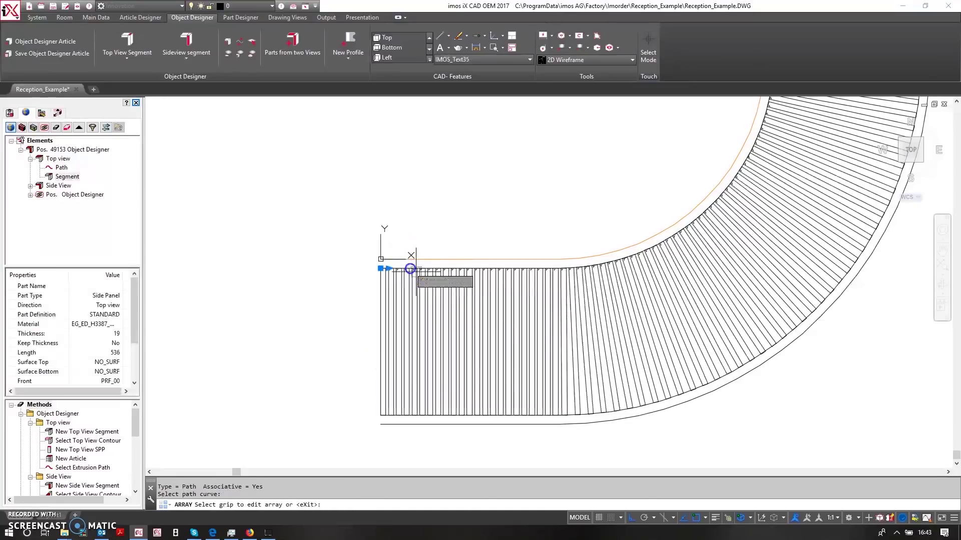
click(406, 259)
Widen the item spacing of the segment path array along the inner offset curve and finish the array.
scroll(527, 296, down, 2)
scroll(526, 297, down, 3)
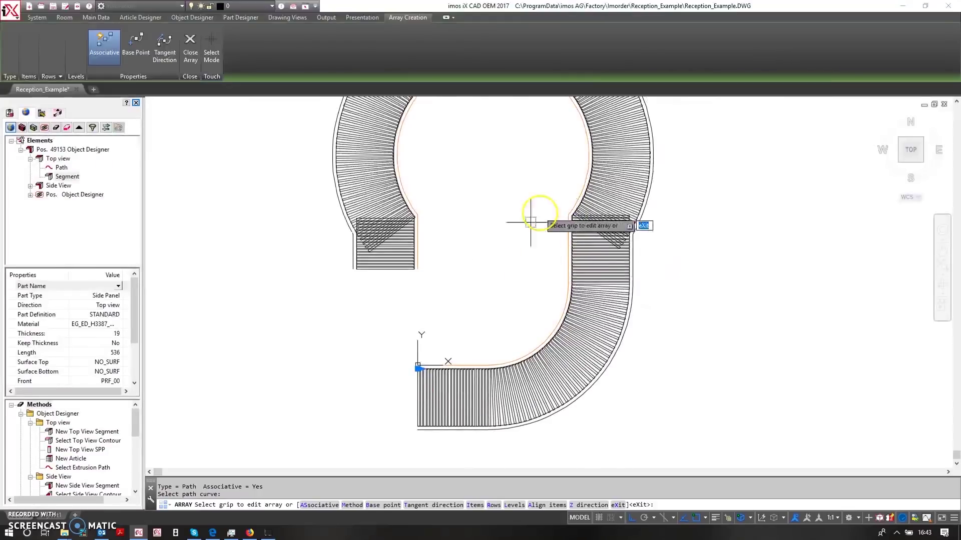
scroll(424, 394, up, 3)
click(419, 318)
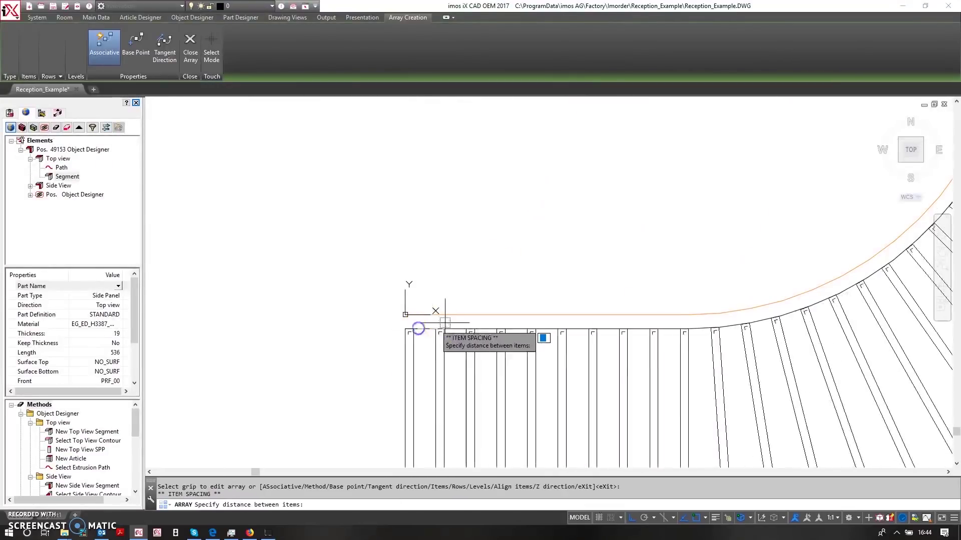
scroll(508, 295, down, 6)
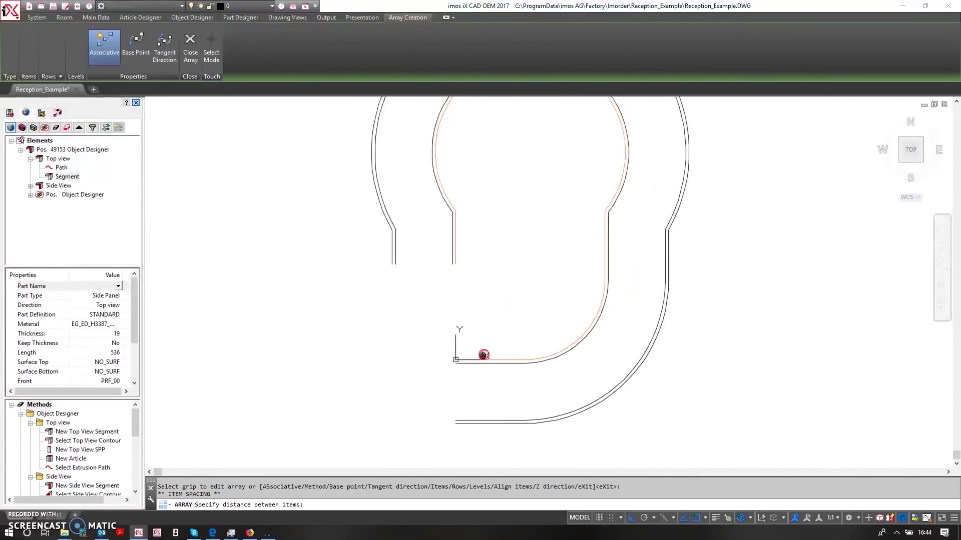
click(489, 359)
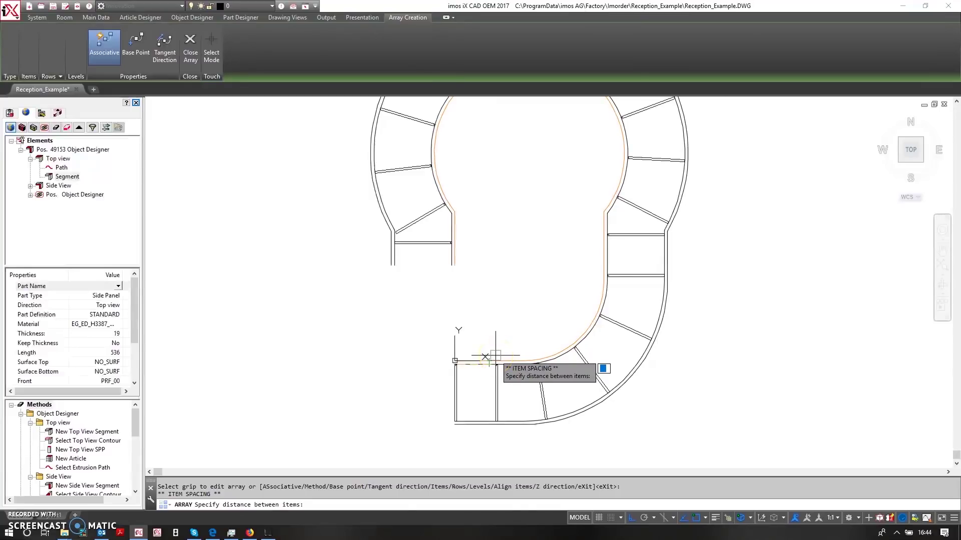
click(495, 356)
scroll(495, 371, down, 2)
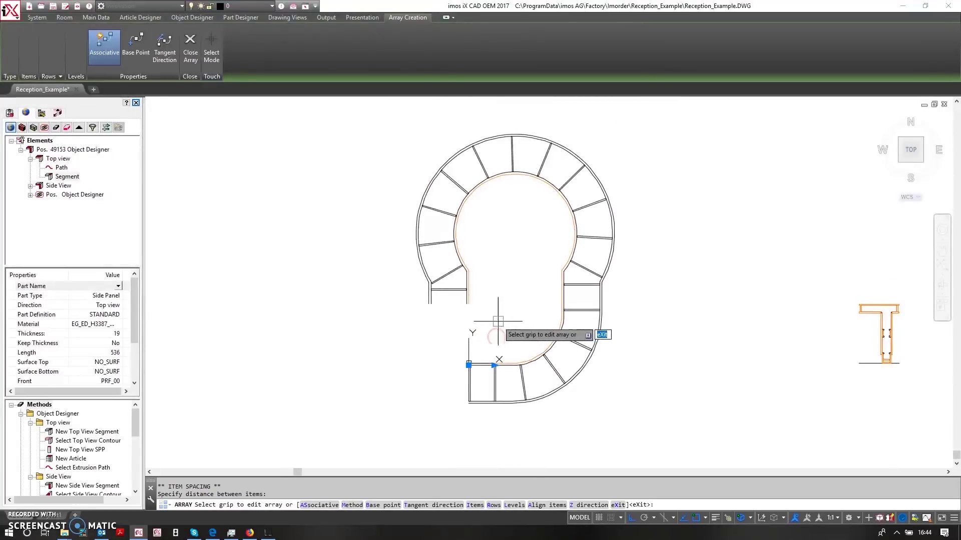
right_click(498, 321)
click(515, 324)
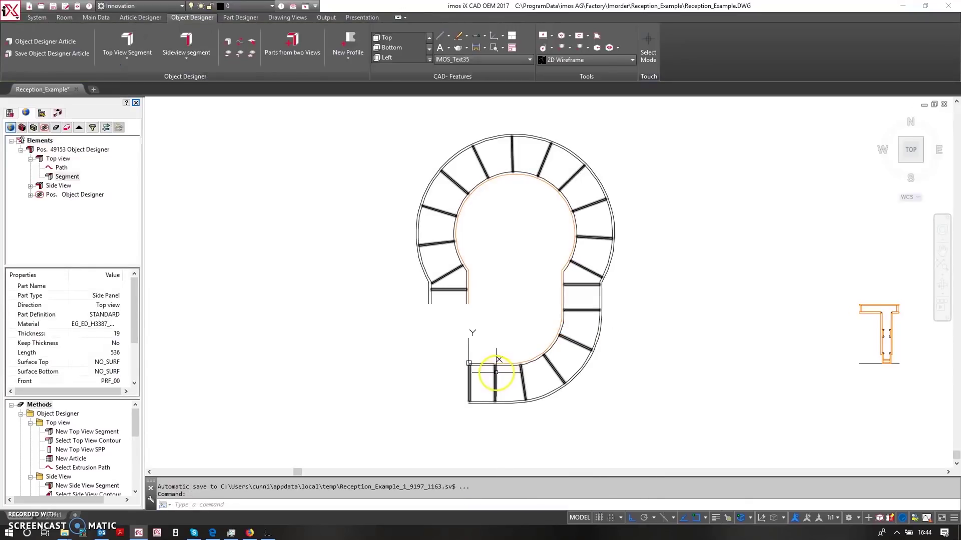
Explode the segment array and move the slanted segment near the array's far end up to clear the outer offset curve's corner.
click(495, 373)
key(Escape)
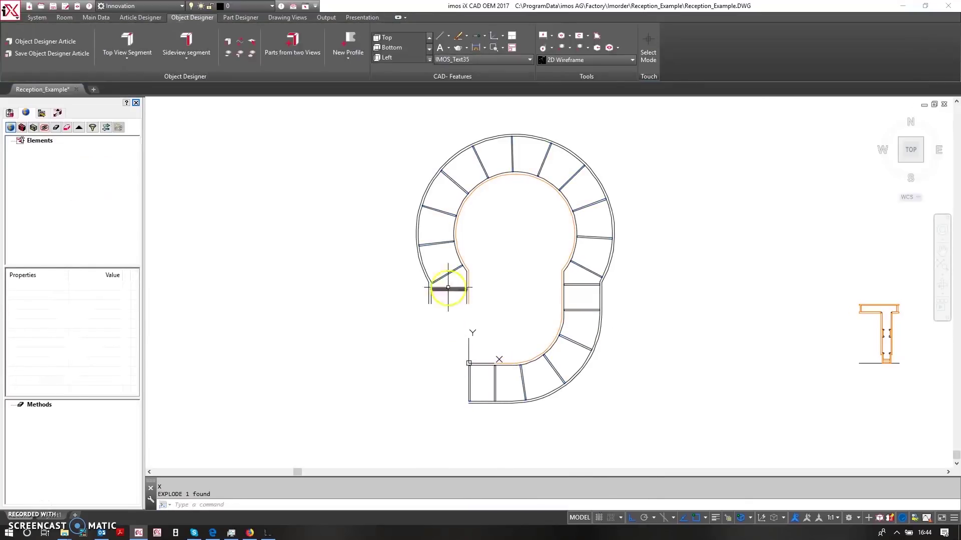
scroll(446, 283, up, 8)
click(446, 240)
click(534, 194)
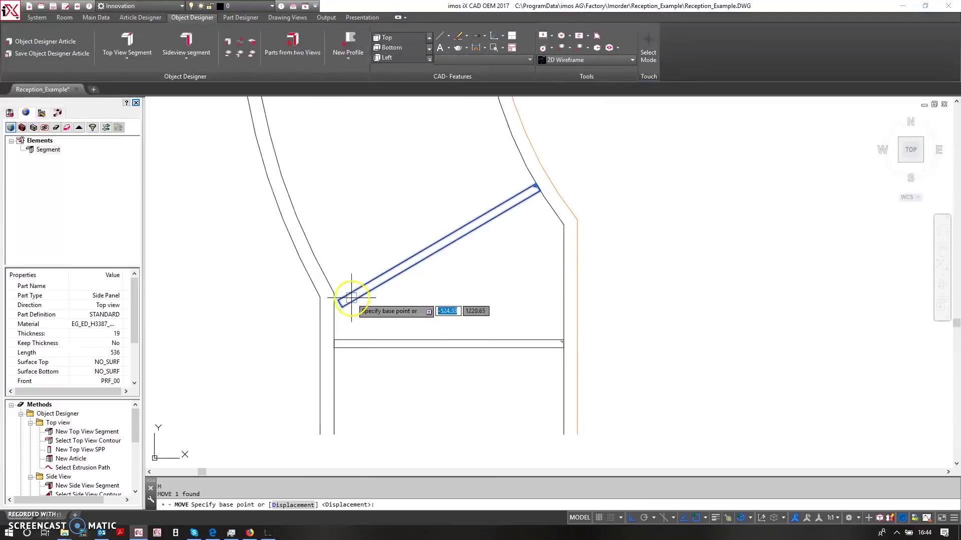
click(334, 305)
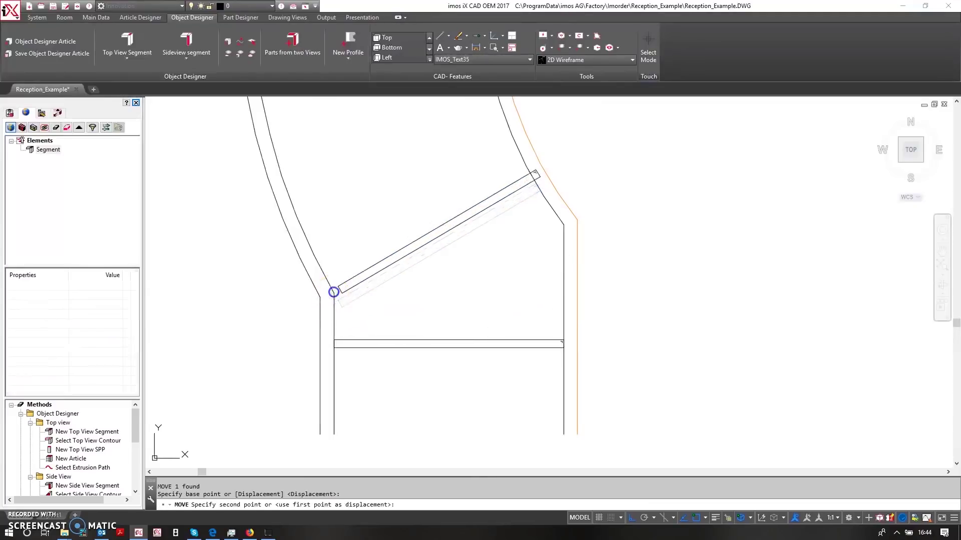
click(334, 292)
scroll(408, 268, down, 8)
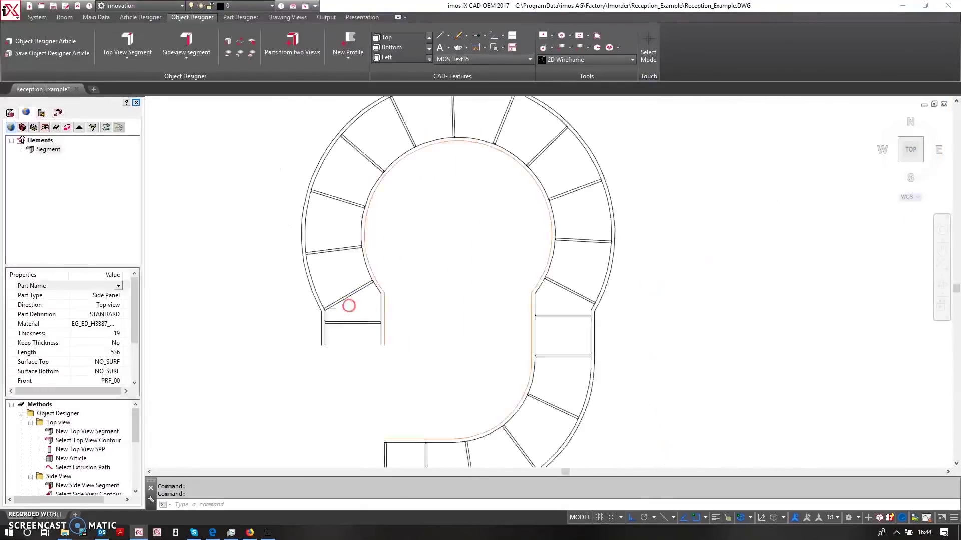
middle_drag(441, 302, 521, 268)
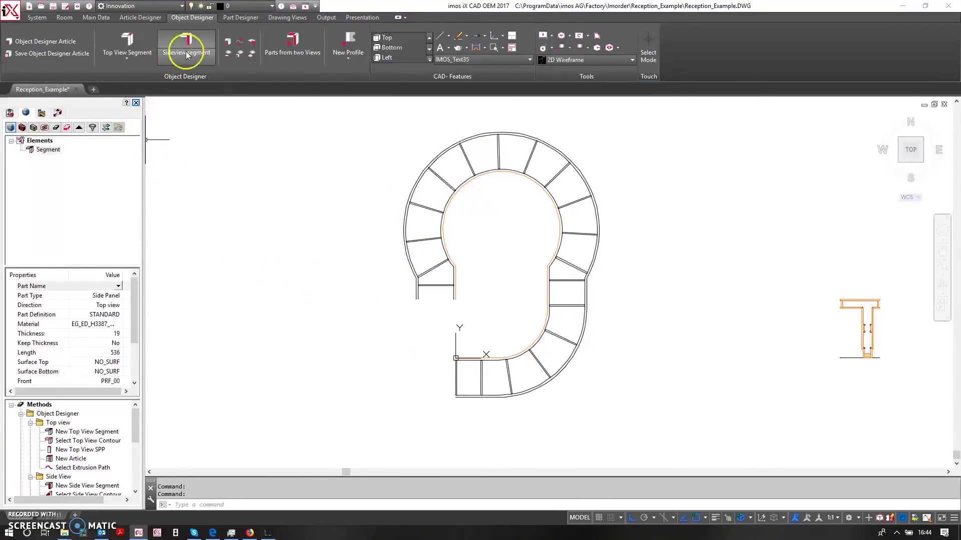
Create the support side panels with Parts from two Views, combining all arrayed top view segments with the inner core contour in the side view.
click(289, 45)
click(482, 258)
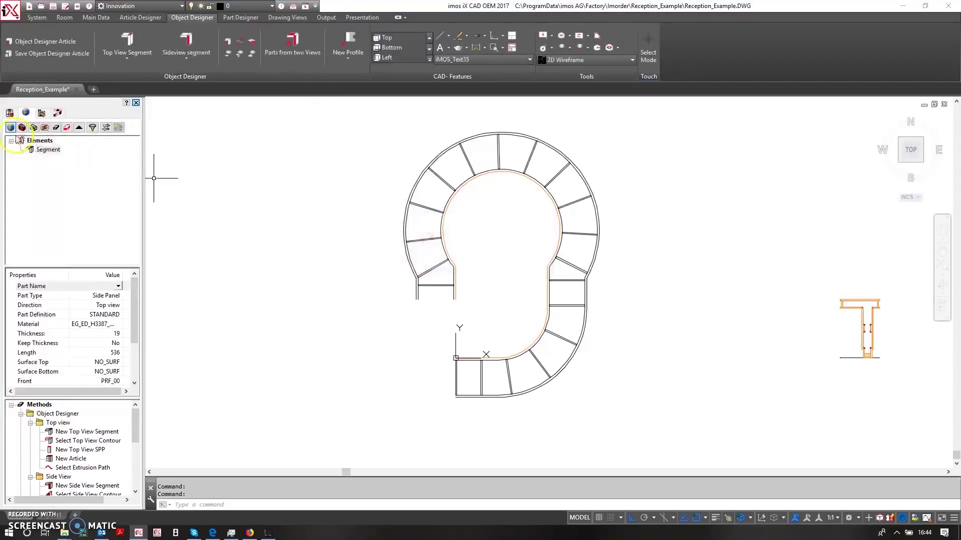
click(12, 129)
click(55, 150)
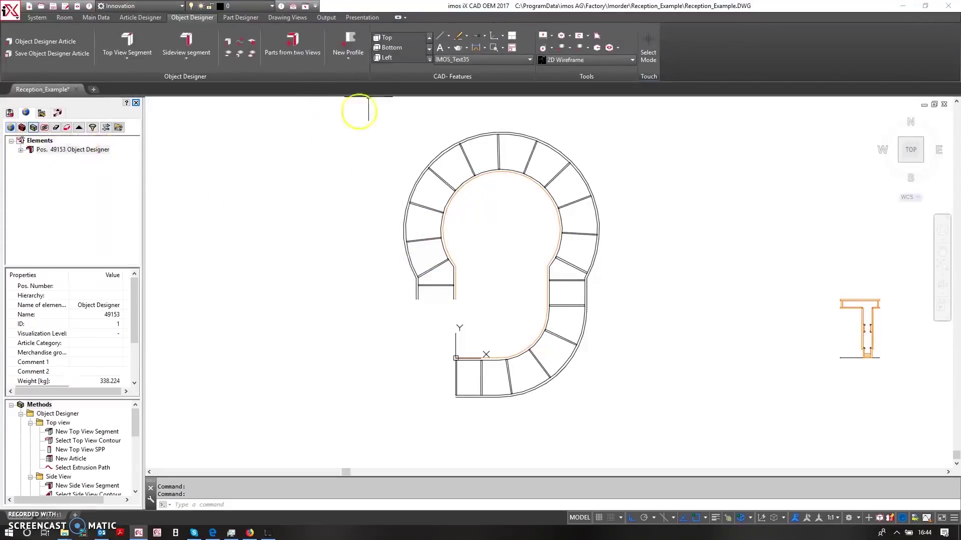
click(311, 43)
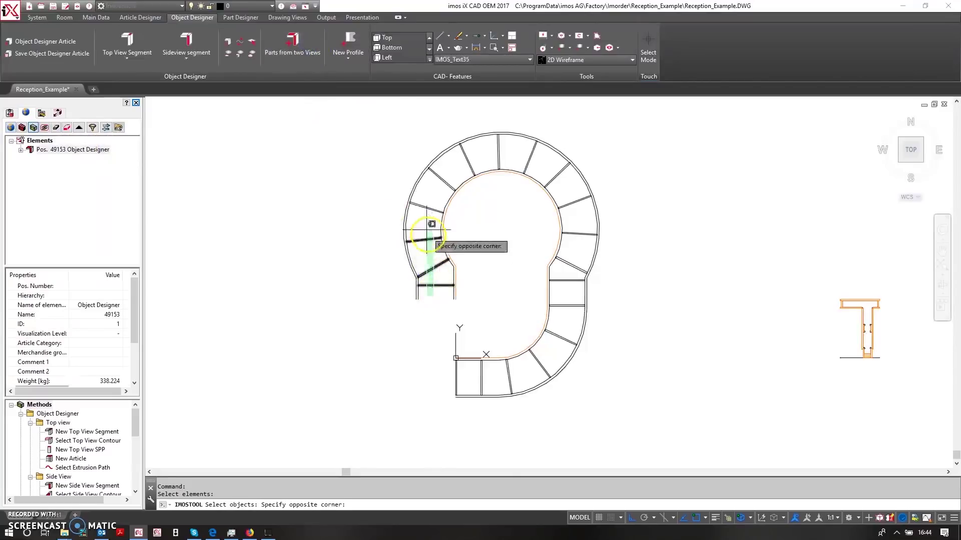
click(440, 290)
click(432, 215)
click(540, 165)
click(453, 150)
click(453, 186)
click(440, 173)
click(575, 317)
click(568, 185)
click(570, 186)
click(562, 172)
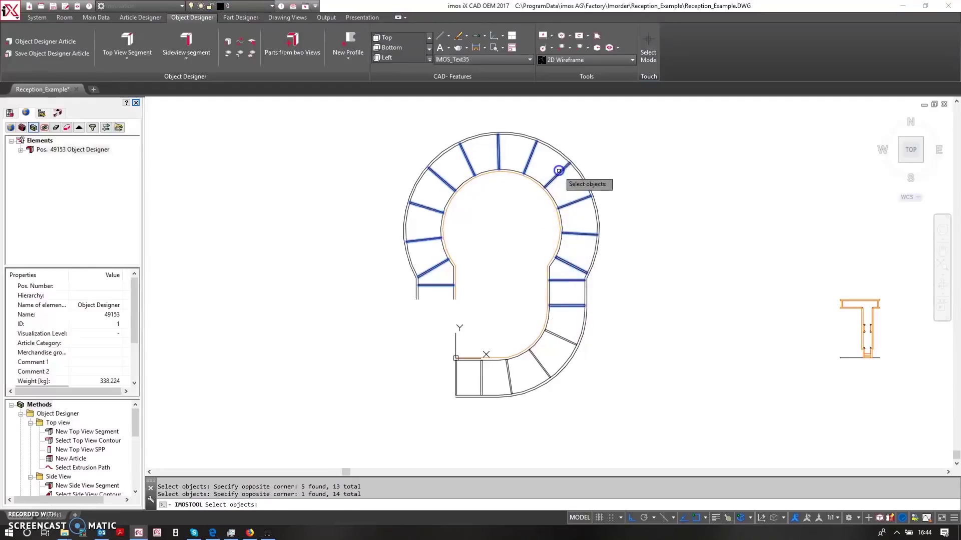
click(554, 343)
click(553, 325)
shift+click(554, 320)
shift+click(543, 322)
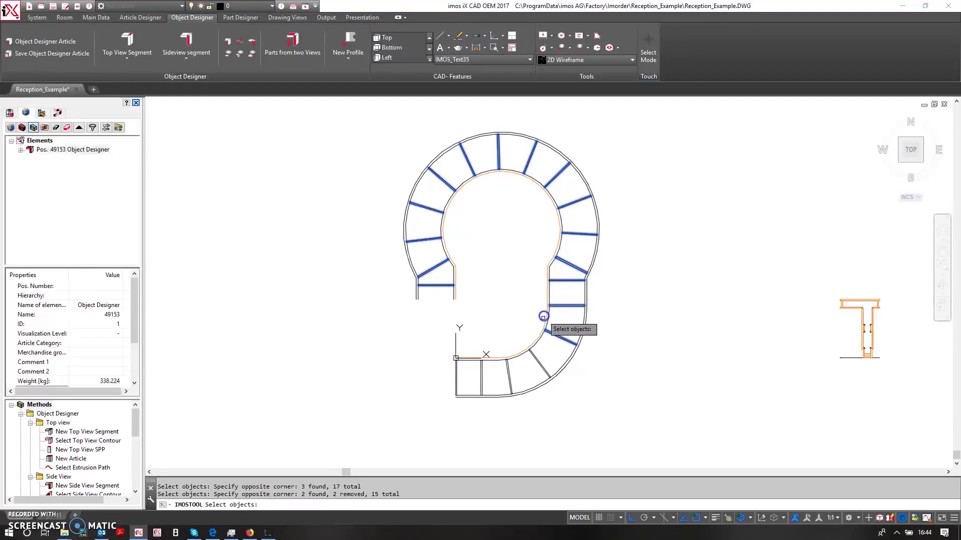
click(532, 359)
click(507, 371)
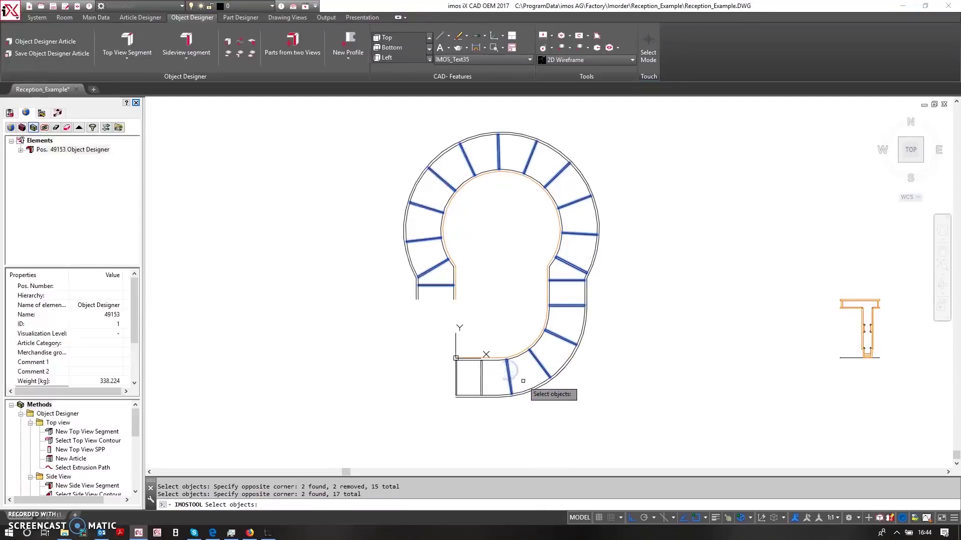
click(523, 381)
click(439, 377)
scroll(847, 354, up, 8)
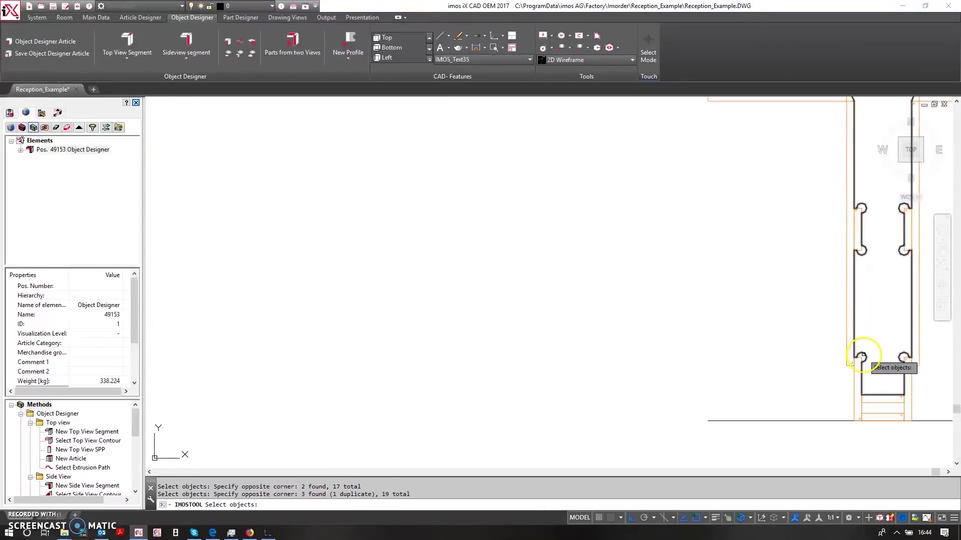
click(861, 356)
scroll(850, 354, down, 10)
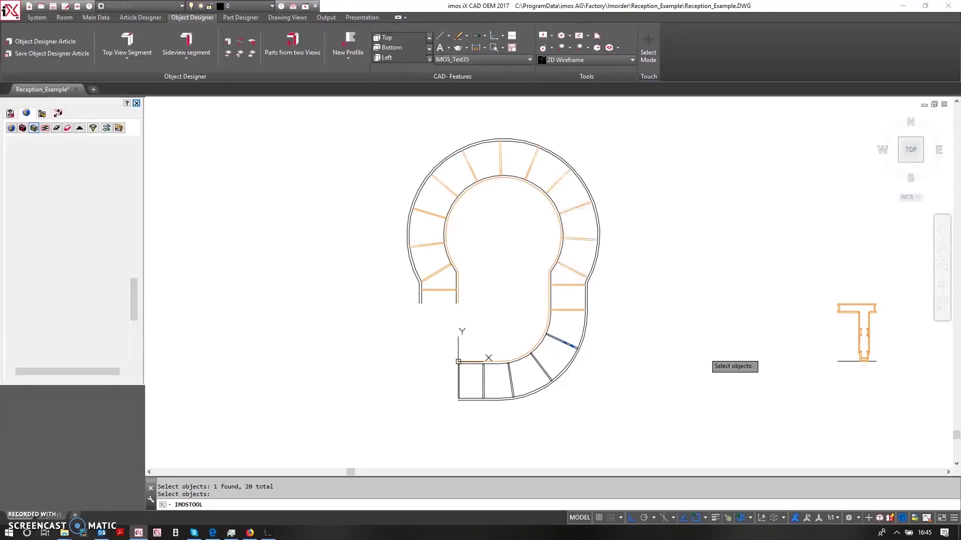
key(Return)
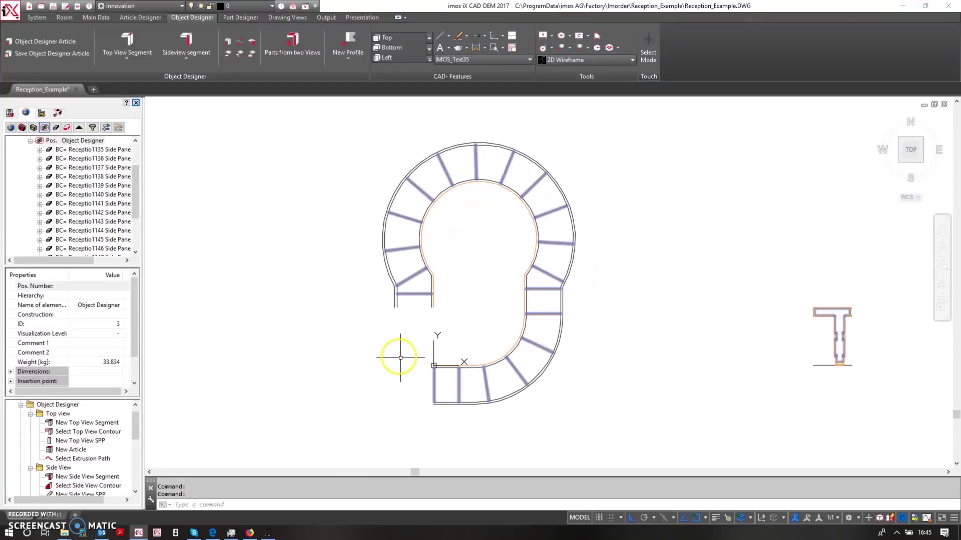
Orbit to a 3D view of the counter and show the Object Designer parts.
shift+middle_drag(401, 358, 505, 298)
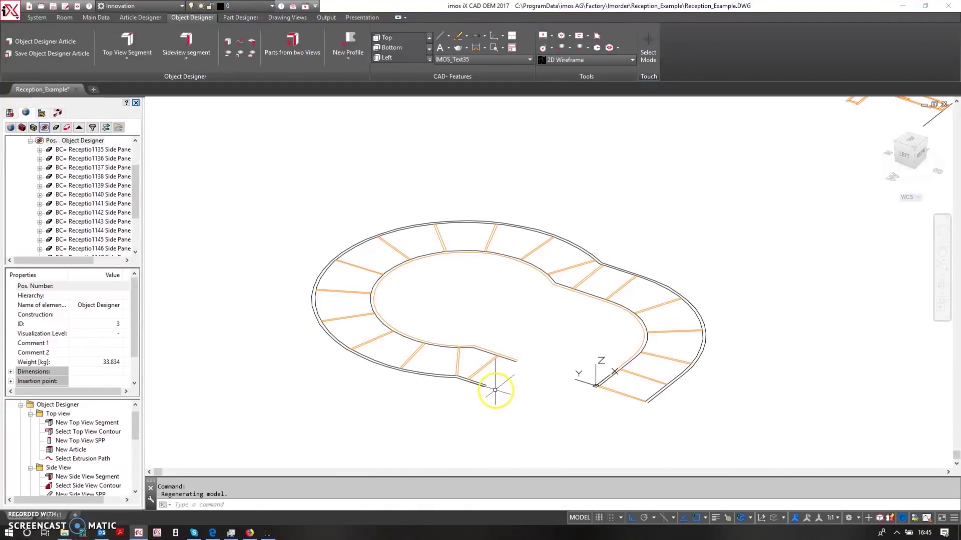
scroll(490, 389, up, 5)
click(477, 383)
scroll(471, 380, down, 4)
click(473, 410)
scroll(90, 461, down, 3)
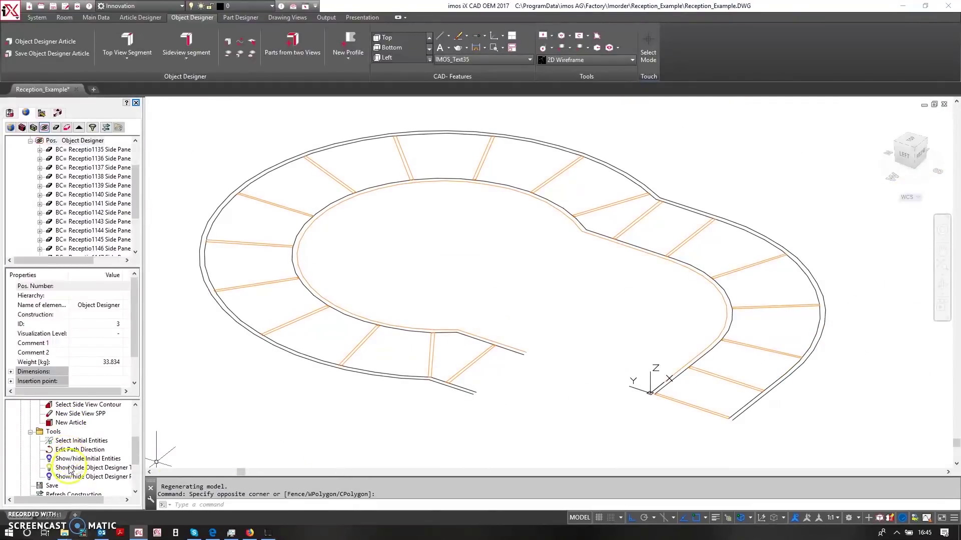
click(69, 468)
middle_drag(468, 393, 475, 392)
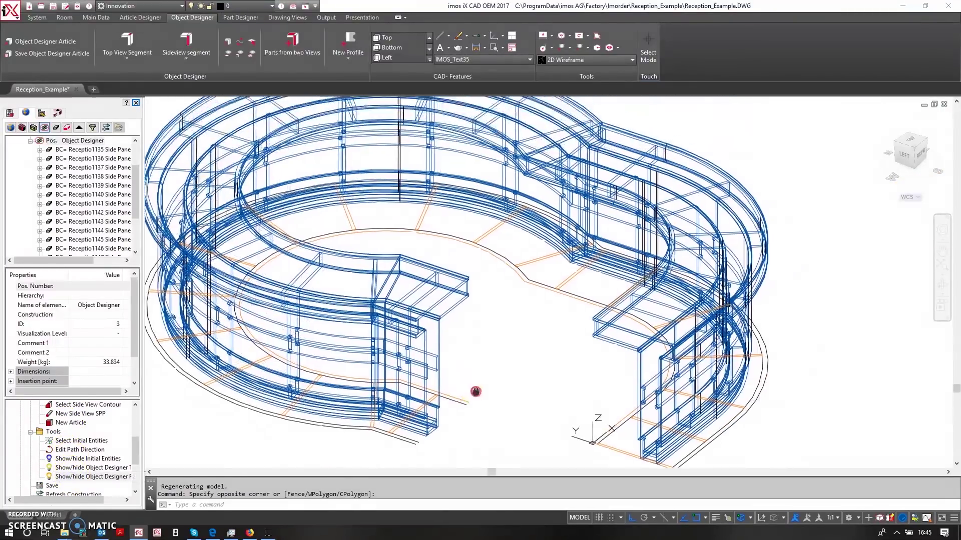
scroll(498, 381, down, 4)
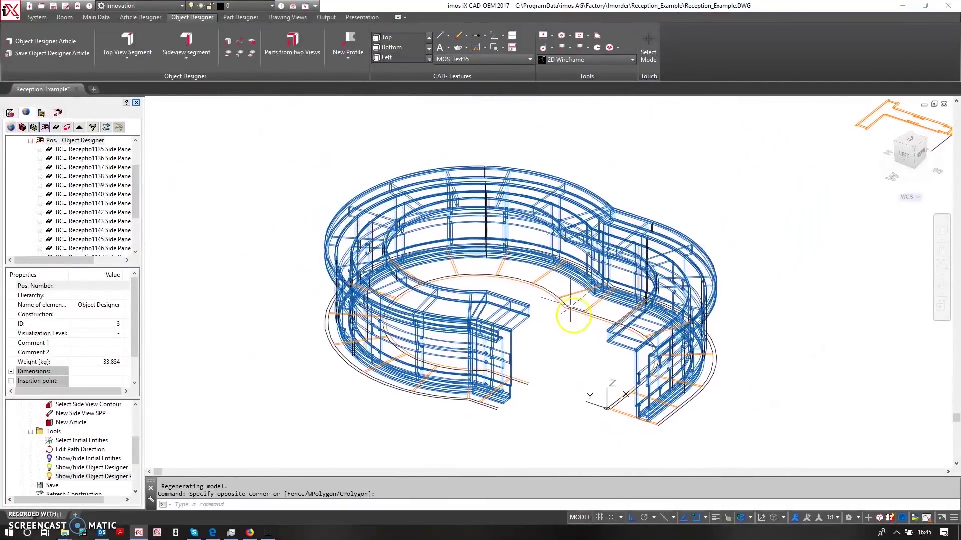
Set the visual style to Realistic and examine the T-shaped support panel and its cutouts at the counter's open end.
click(586, 60)
click(526, 115)
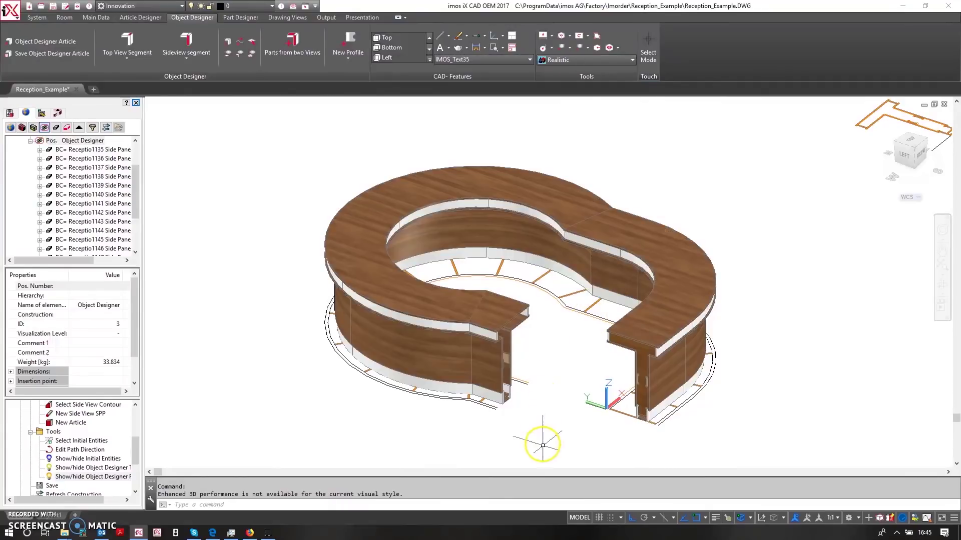
scroll(646, 423, up, 5)
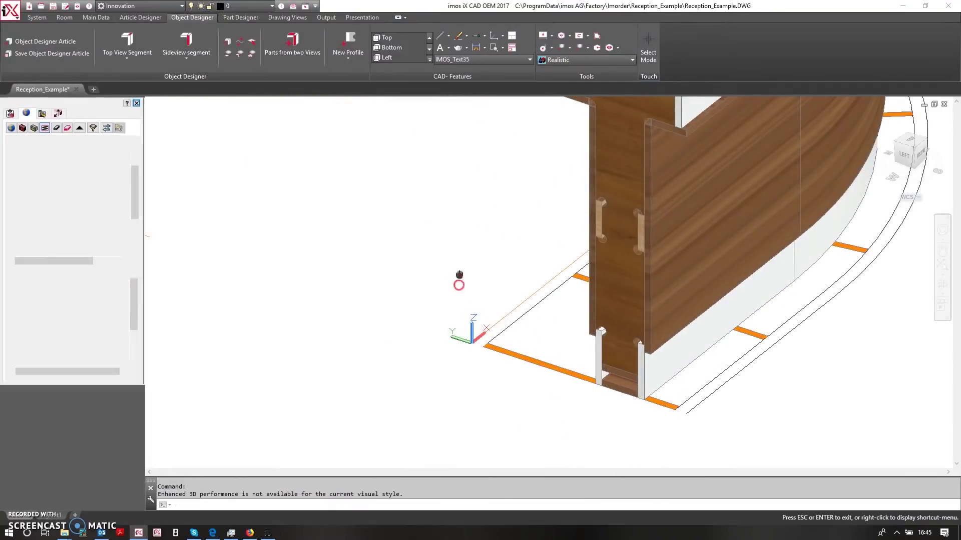
middle_drag(457, 283, 456, 362)
scroll(457, 362, down, 2)
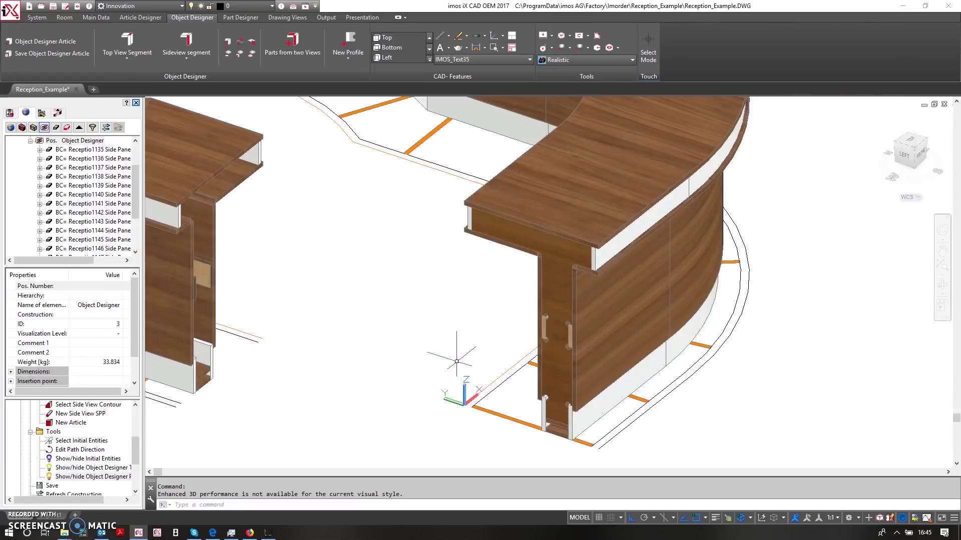
scroll(457, 361, up, 2)
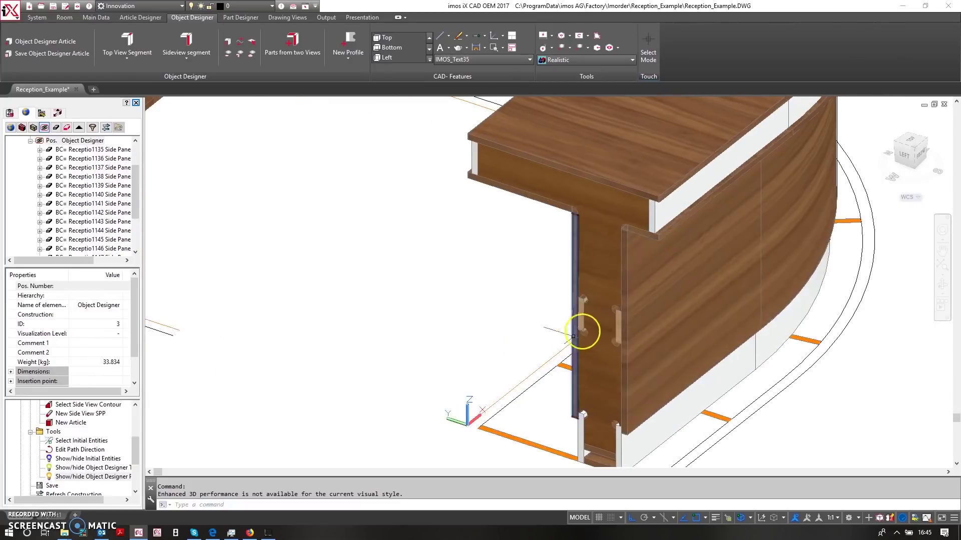
scroll(584, 300, up, 6)
scroll(591, 249, down, 6)
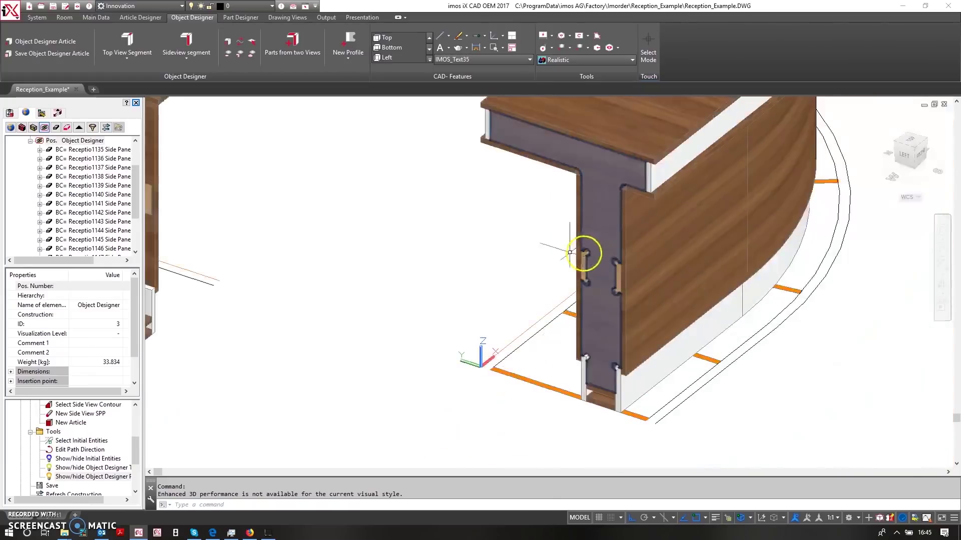
middle_drag(515, 317, 624, 367)
scroll(624, 367, down, 4)
Set the visual style to 2D Wireframe and restore the top view with north facing up.
click(565, 60)
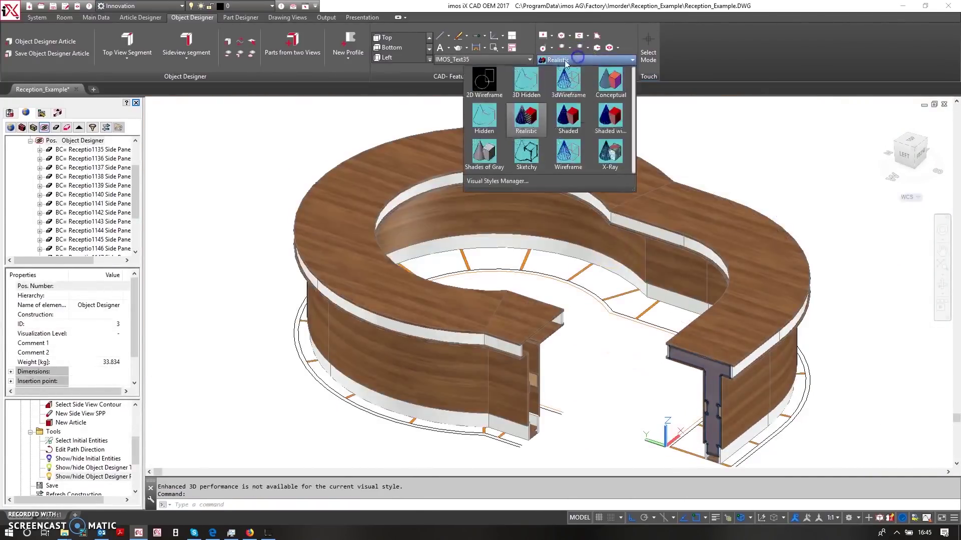
click(484, 80)
middle_drag(610, 369, 589, 367)
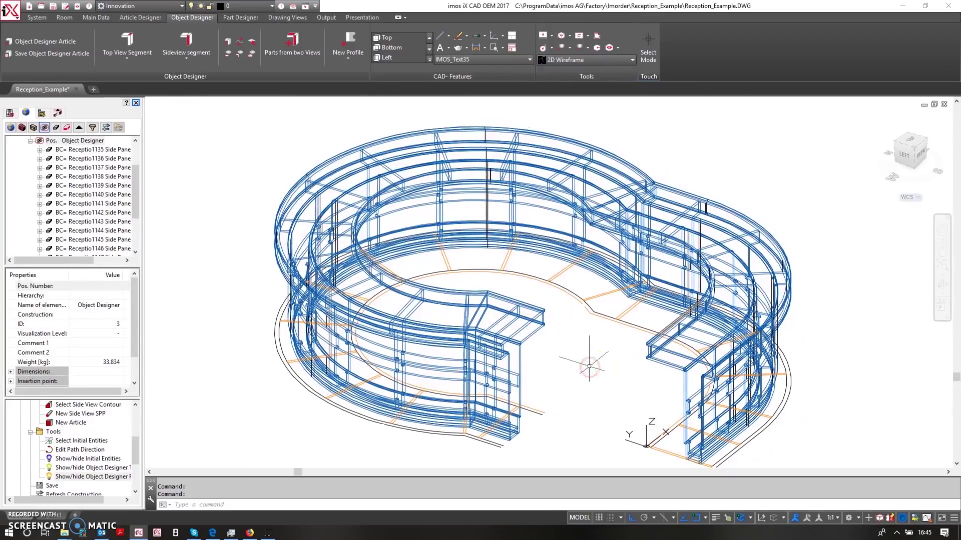
click(617, 283)
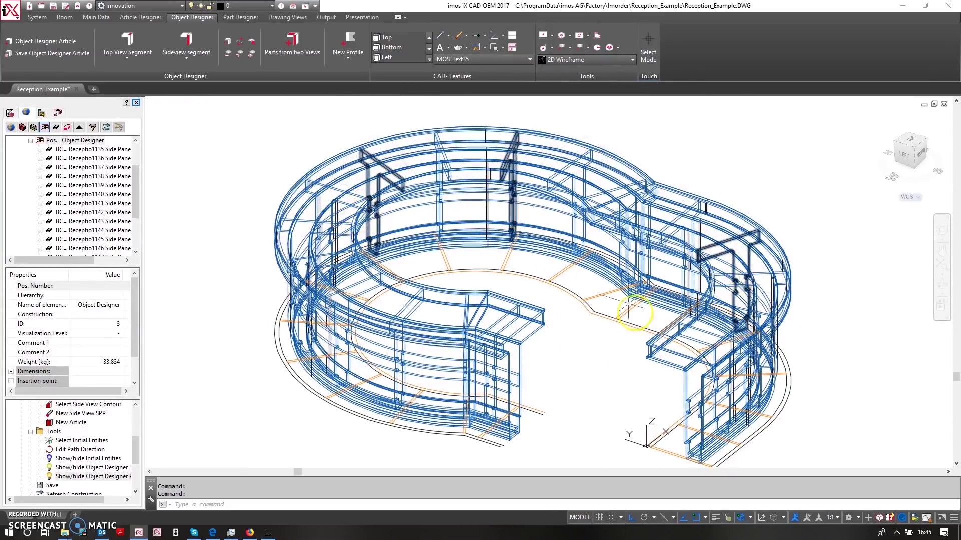
click(909, 142)
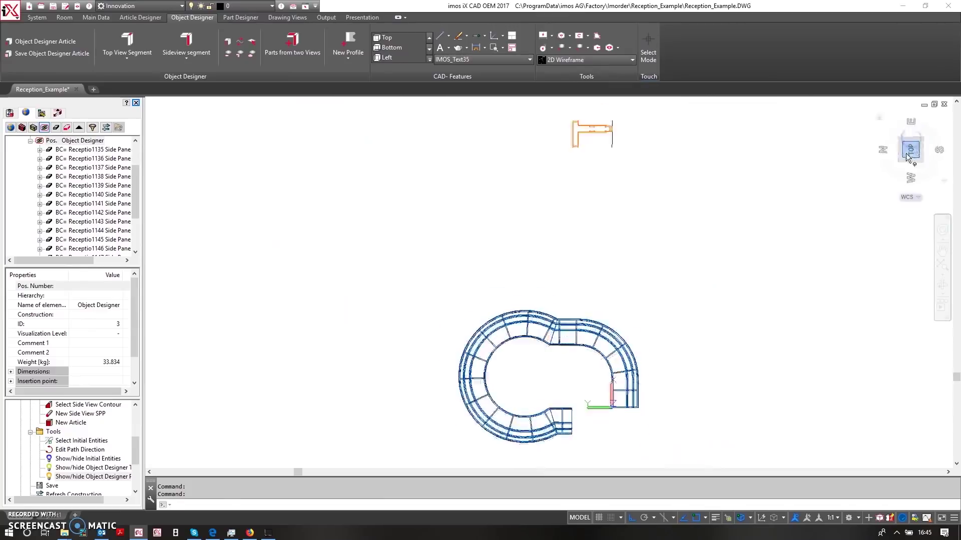
click(944, 140)
click(947, 128)
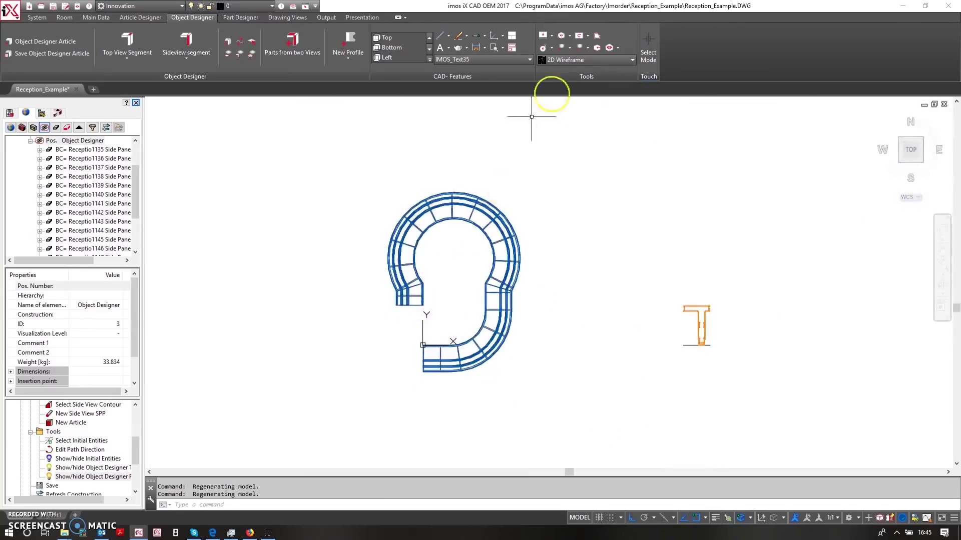
Hide the Object Designer parts, leaving the top view segments and construction curves shown.
scroll(72, 457, down, 1)
click(78, 433)
double_click(78, 450)
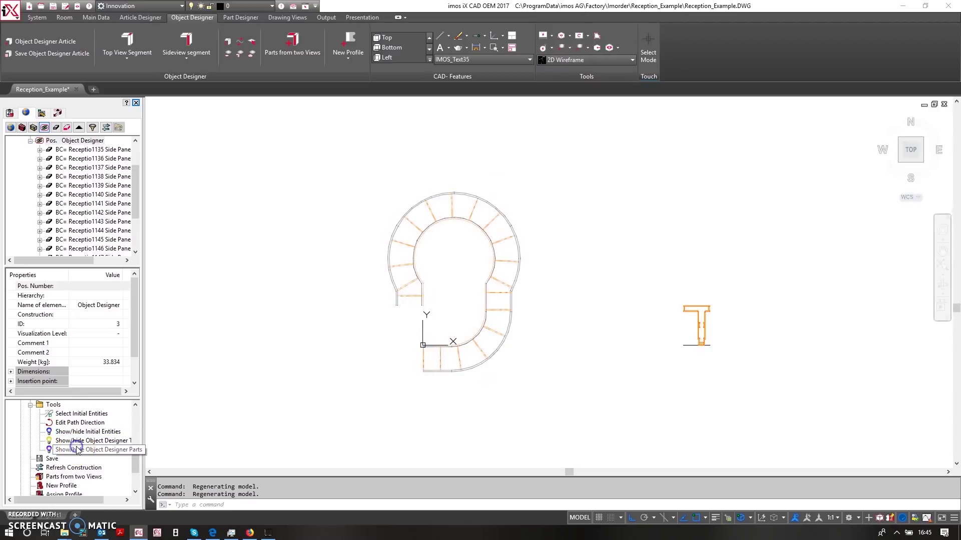
Select all the support segments along the counter's curve and set their part type to Panel.
scroll(461, 355, up, 3)
drag(441, 367, 309, 368)
click(309, 367)
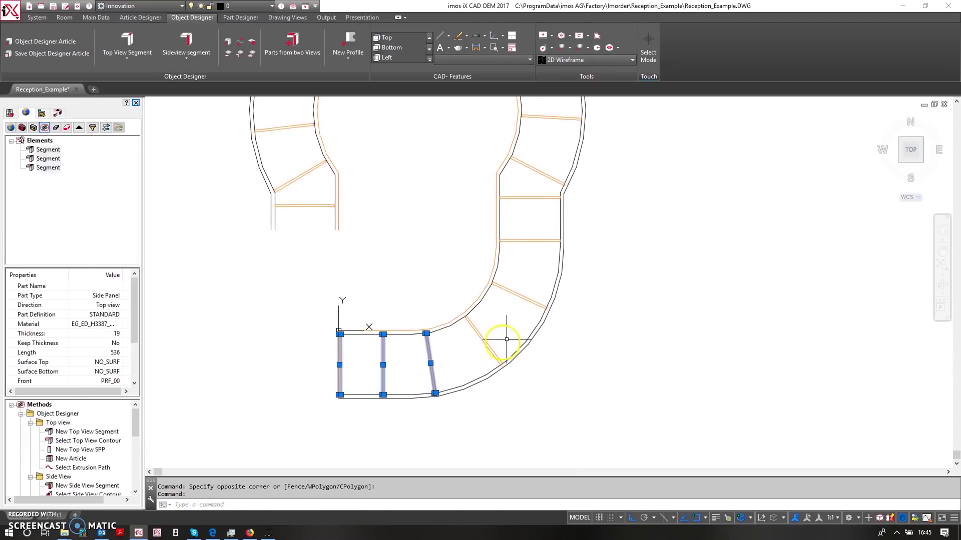
click(500, 352)
click(463, 331)
click(531, 180)
click(522, 154)
middle_drag(521, 155, 552, 224)
scroll(552, 224, up, 2)
click(559, 193)
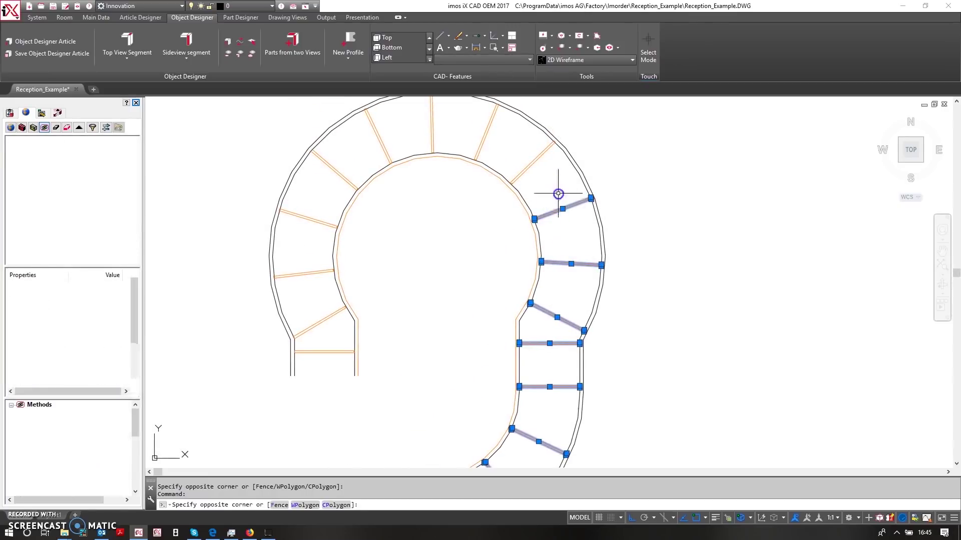
click(530, 157)
click(503, 132)
click(364, 122)
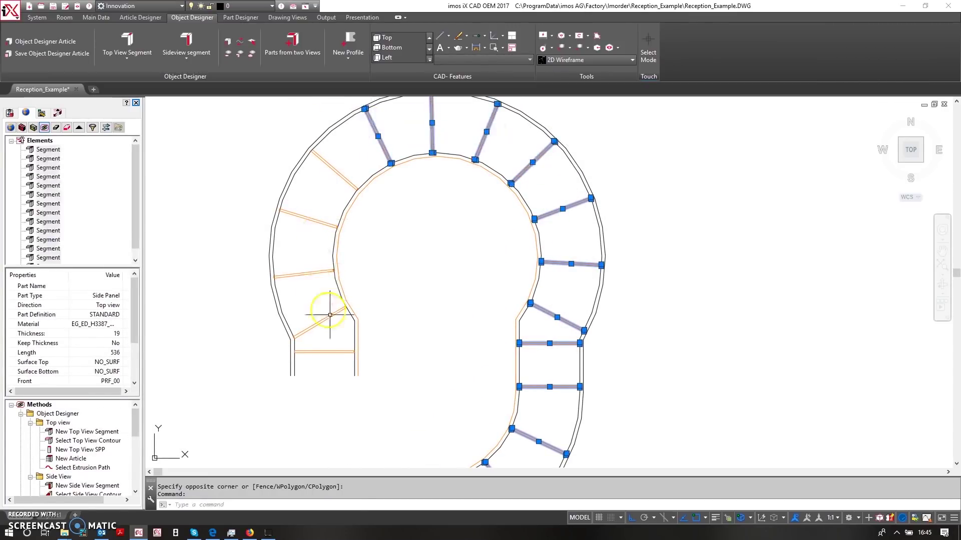
click(328, 375)
click(309, 306)
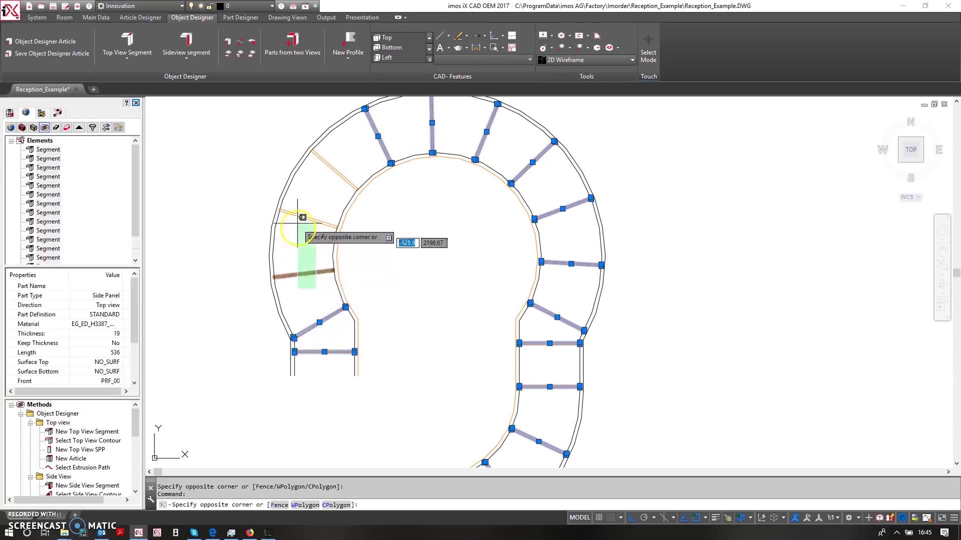
click(322, 176)
click(324, 159)
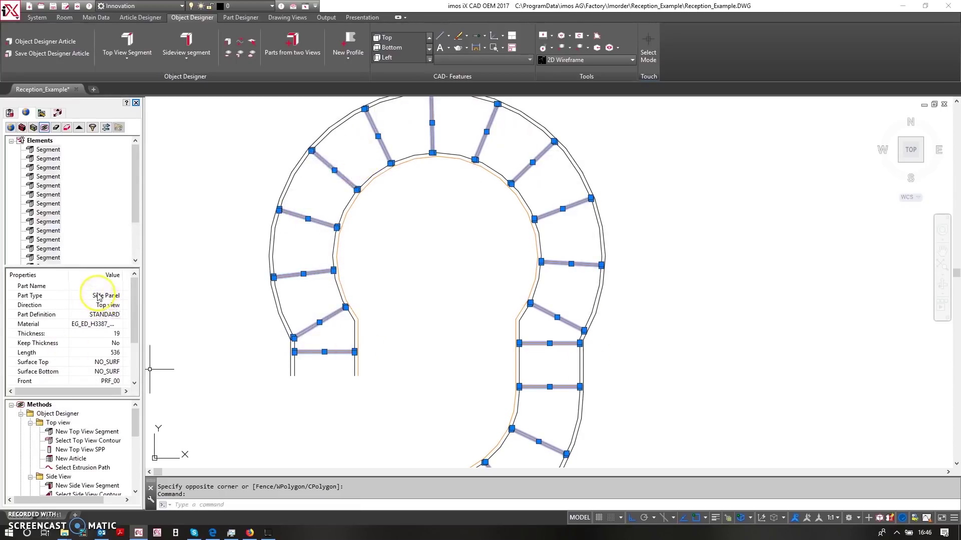
click(118, 297)
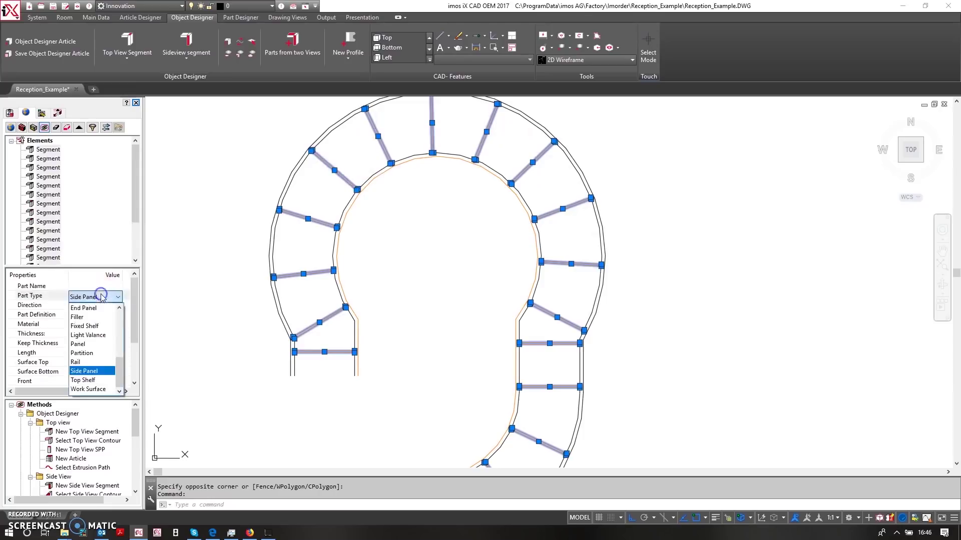
click(93, 344)
Set the material of the selected support segments to iX_MDF18_Raw.
click(96, 325)
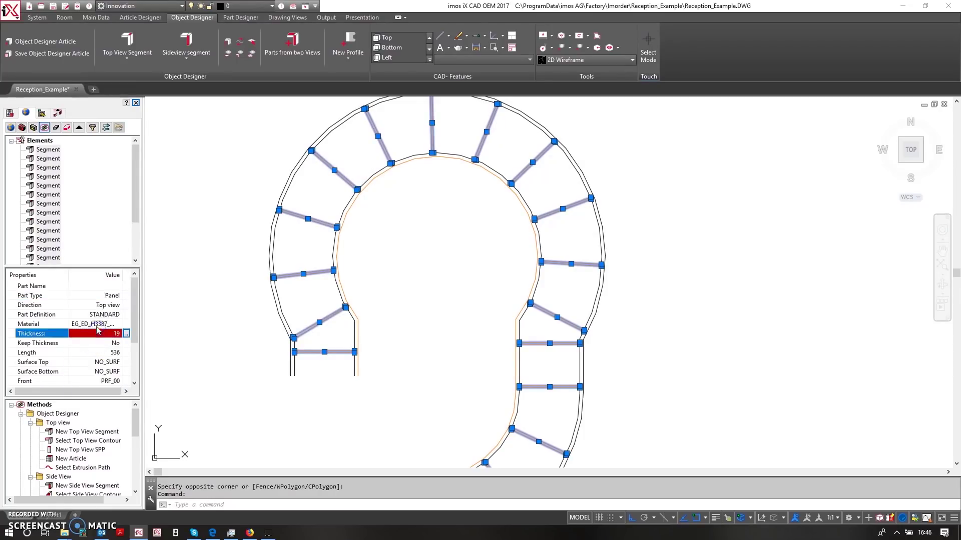
click(96, 325)
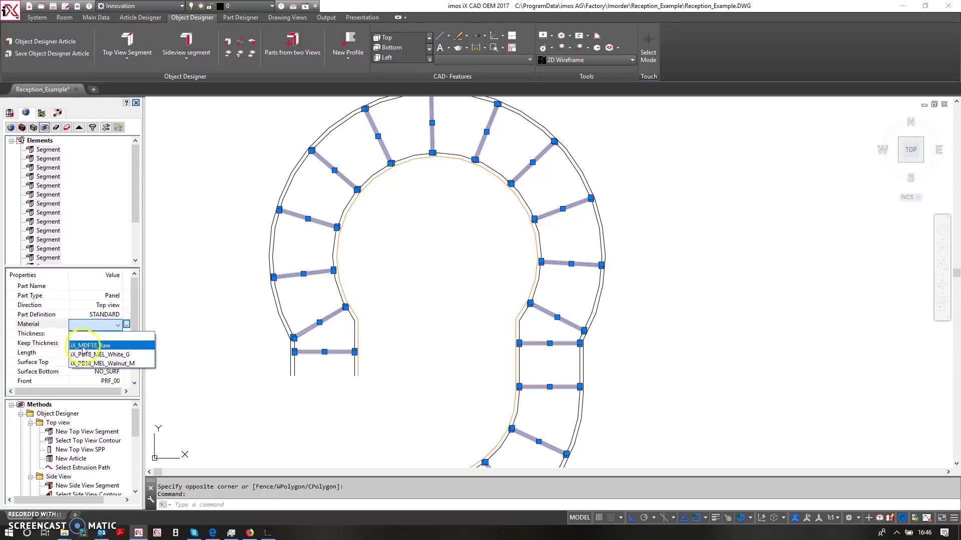
click(93, 345)
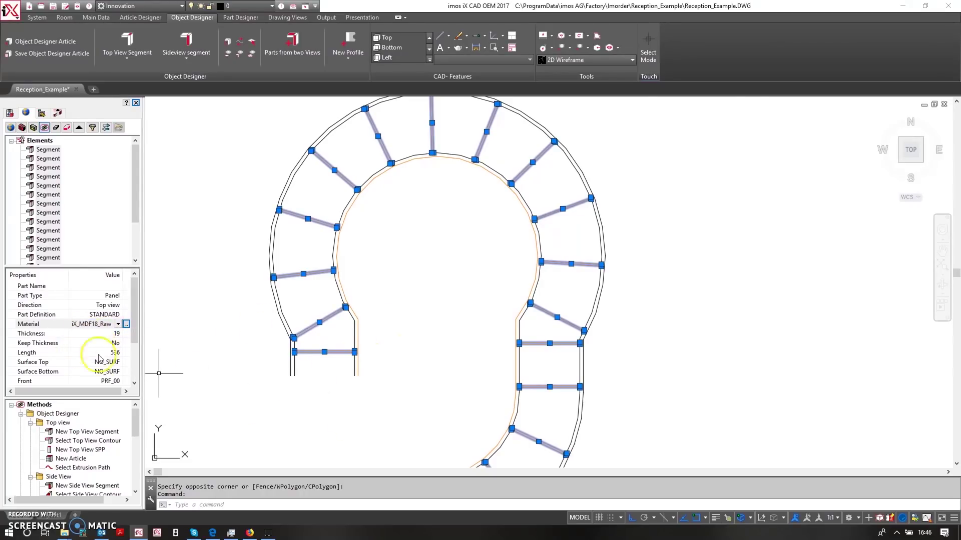
scroll(338, 350, up, 2)
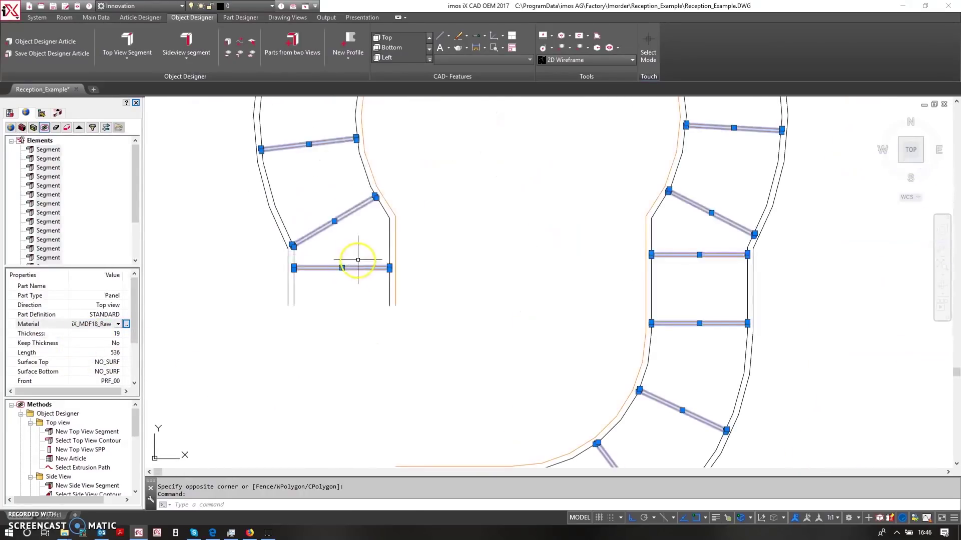
scroll(359, 260, up, 2)
right_click(377, 259)
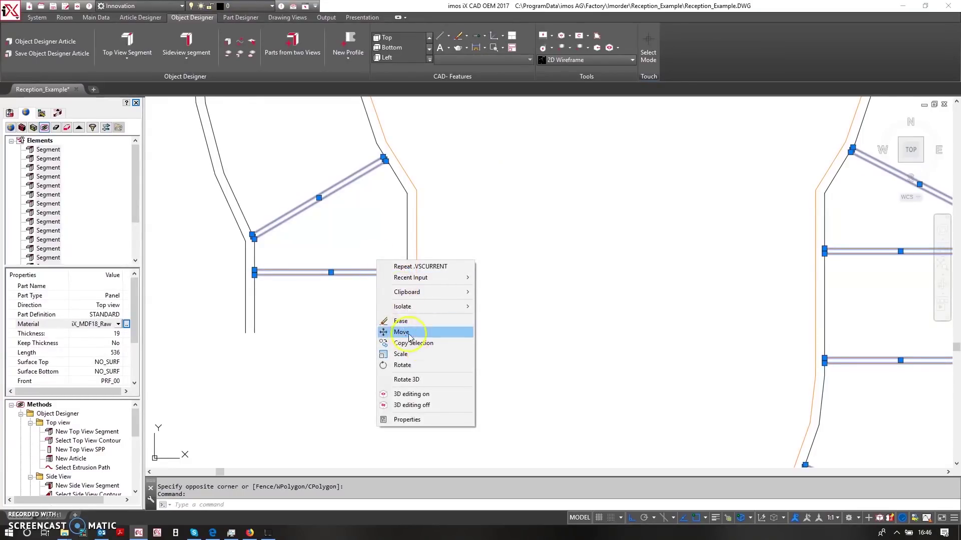
click(402, 332)
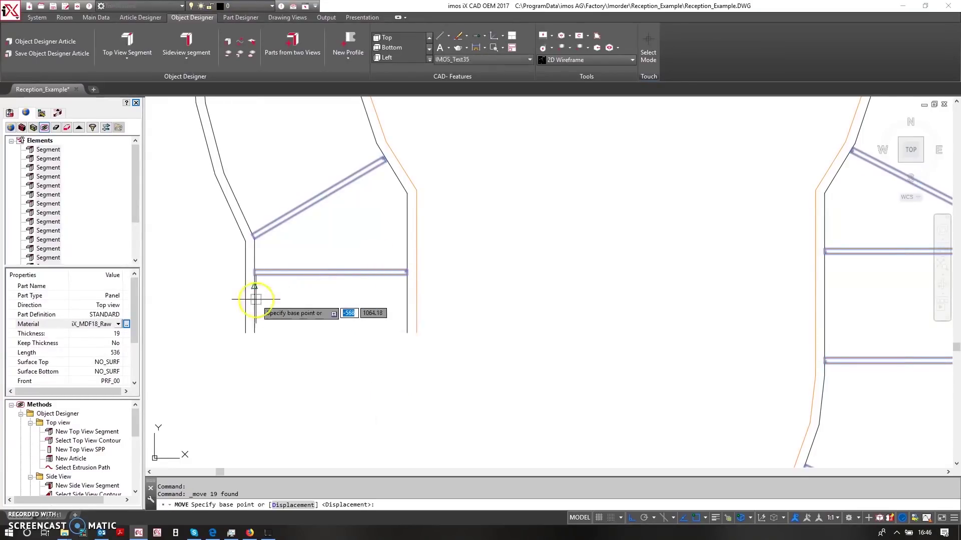
click(255, 273)
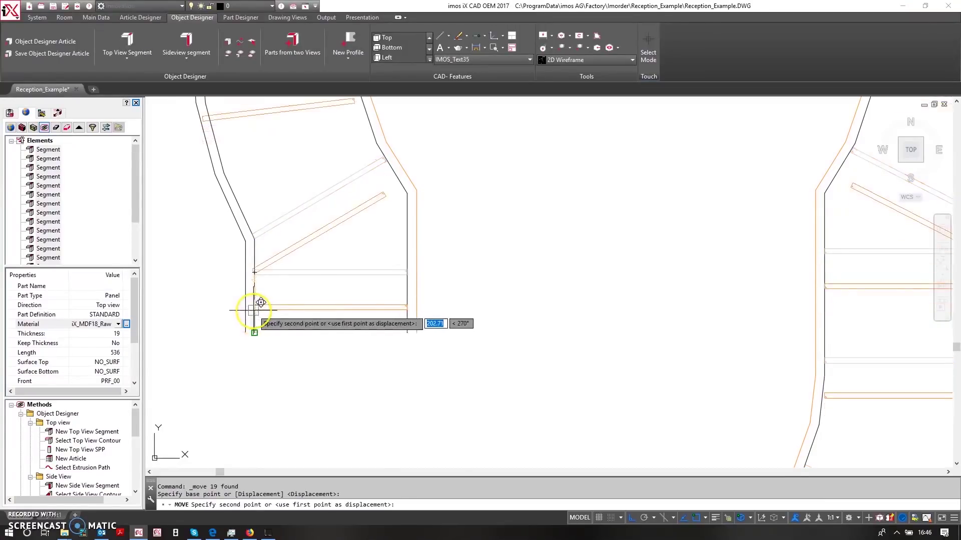
key(Escape)
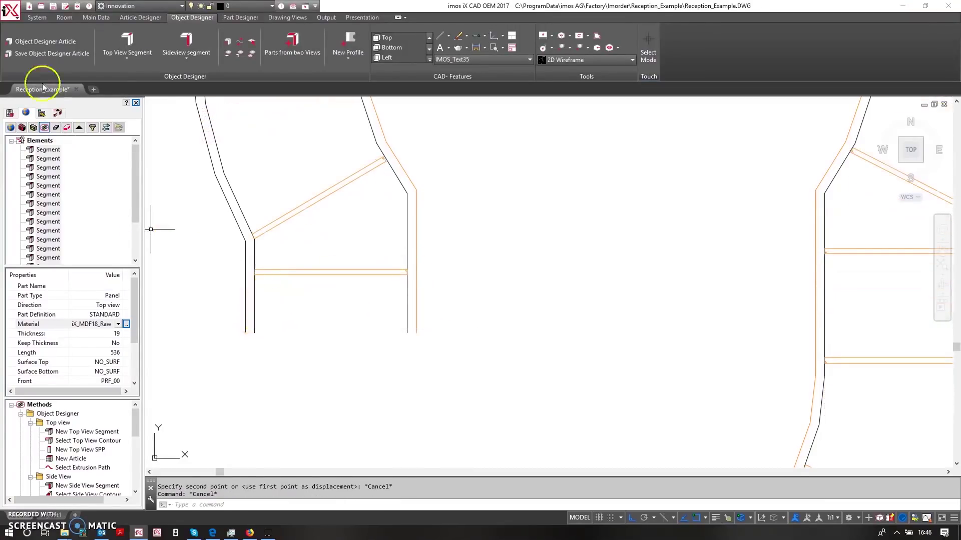
With the Object Designer article selected, add a top view segment across the counter's open end between the inner and outer contour endpoints.
click(131, 42)
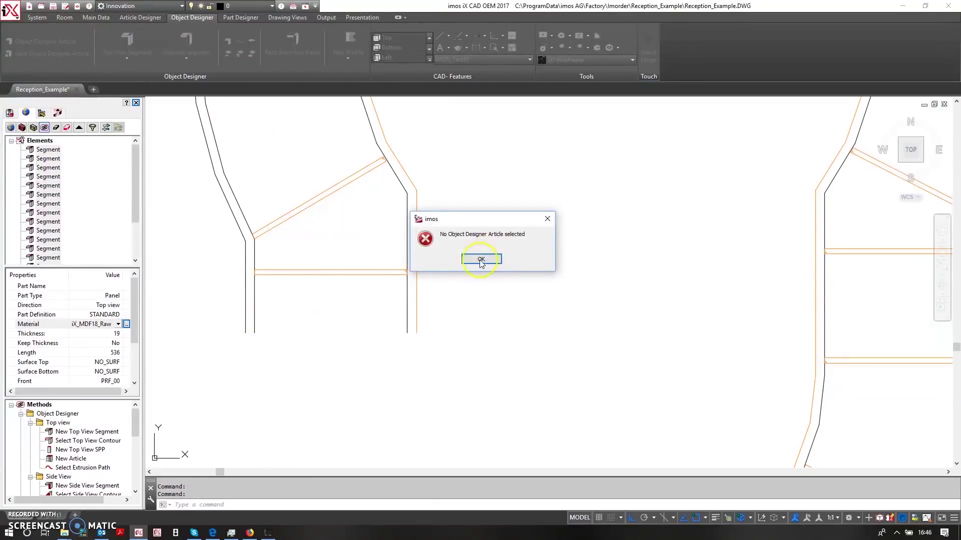
click(480, 260)
click(25, 113)
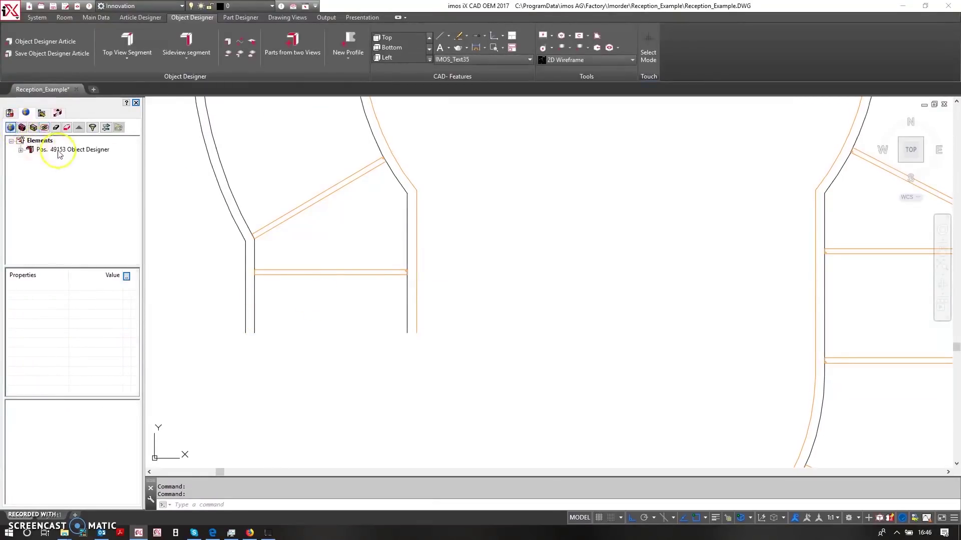
click(60, 150)
click(133, 48)
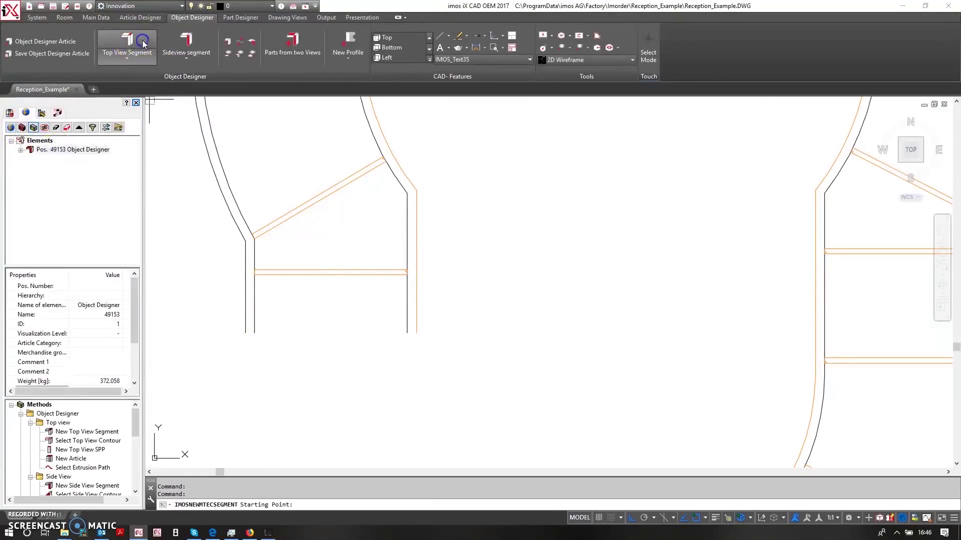
click(255, 332)
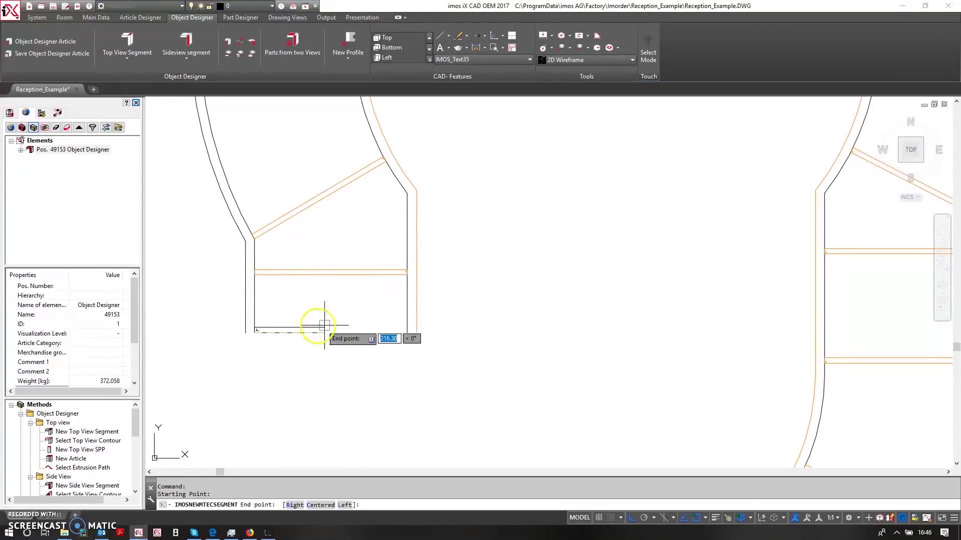
click(405, 332)
right_click(408, 331)
click(430, 339)
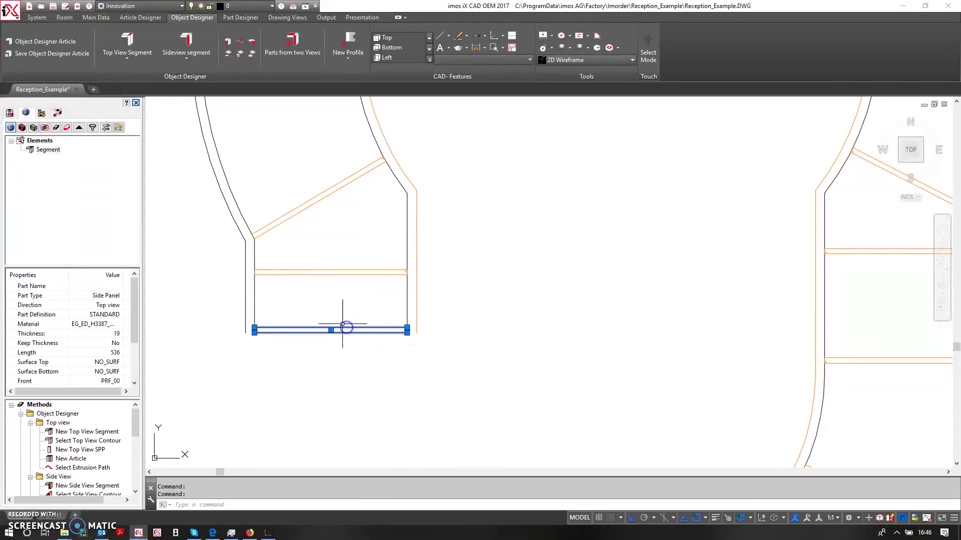
Set the new end segment's part type to Panel and its material to iX_MDF18_Raw.
click(101, 317)
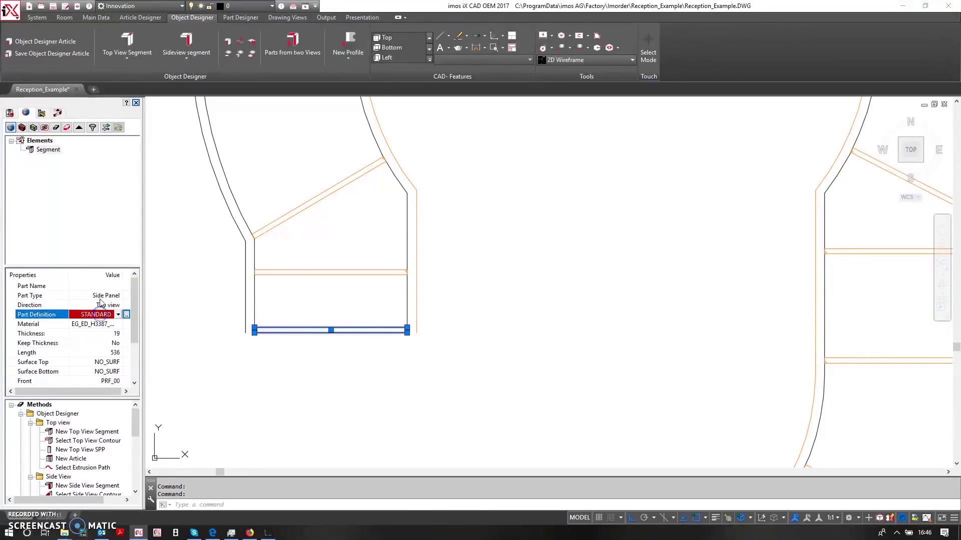
click(100, 296)
click(95, 344)
click(100, 324)
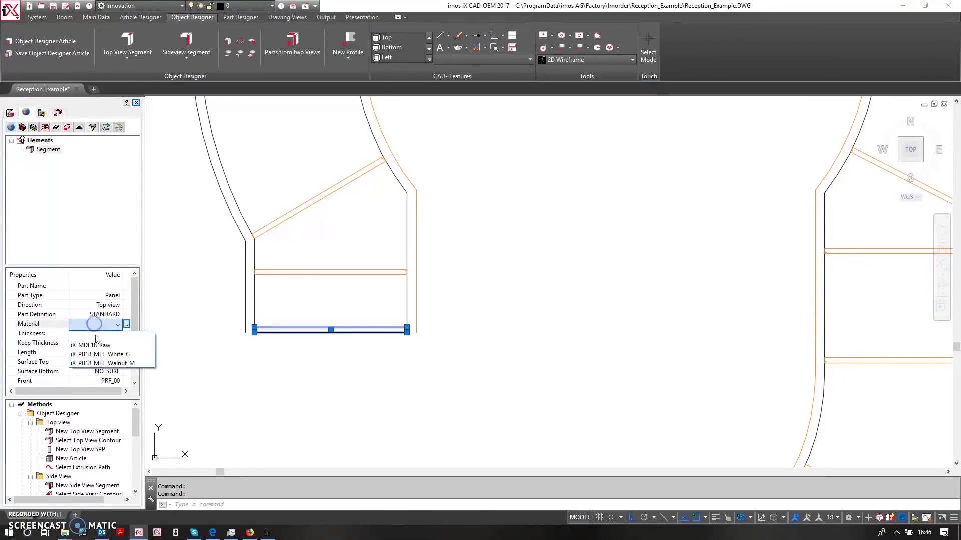
click(93, 337)
scroll(343, 328, down, 6)
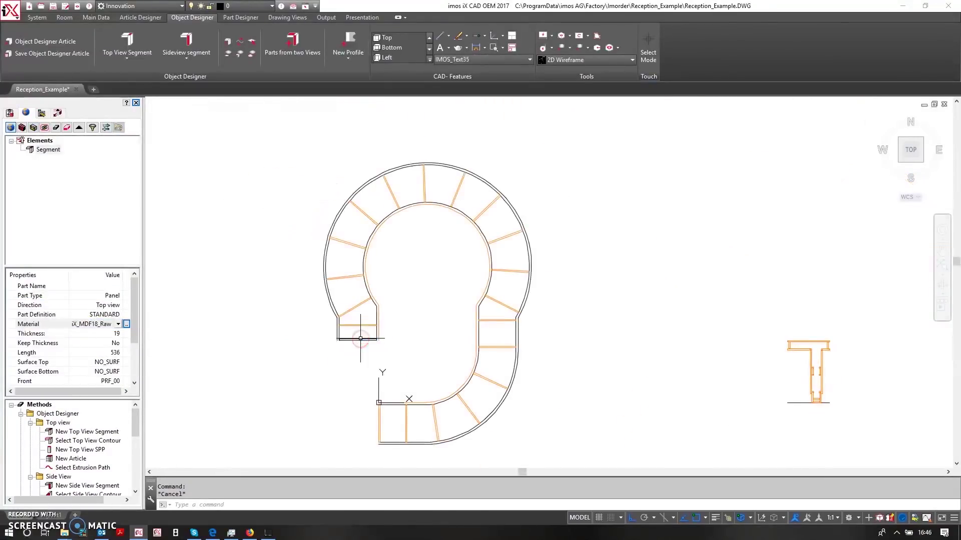
key(Escape)
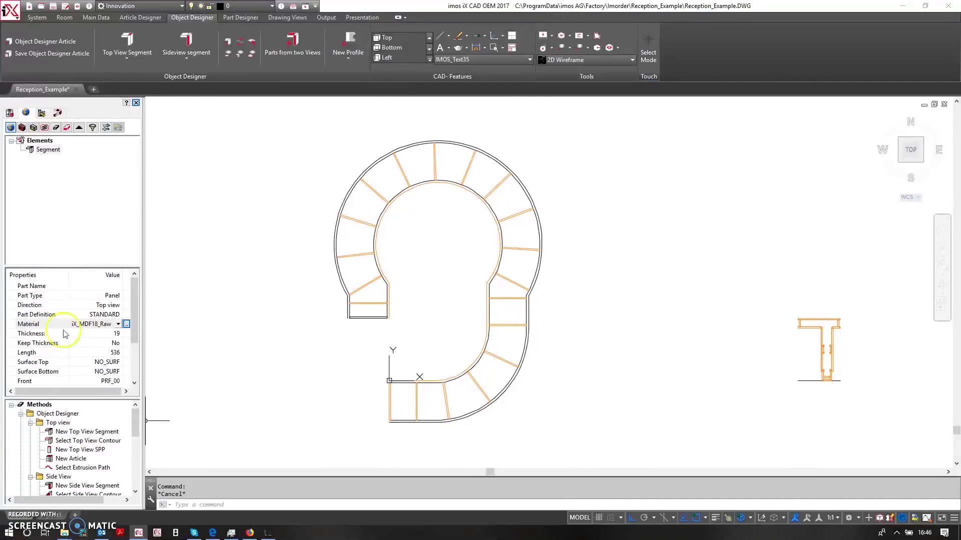
Refresh the construction to include the new end segment.
scroll(74, 469, down, 2)
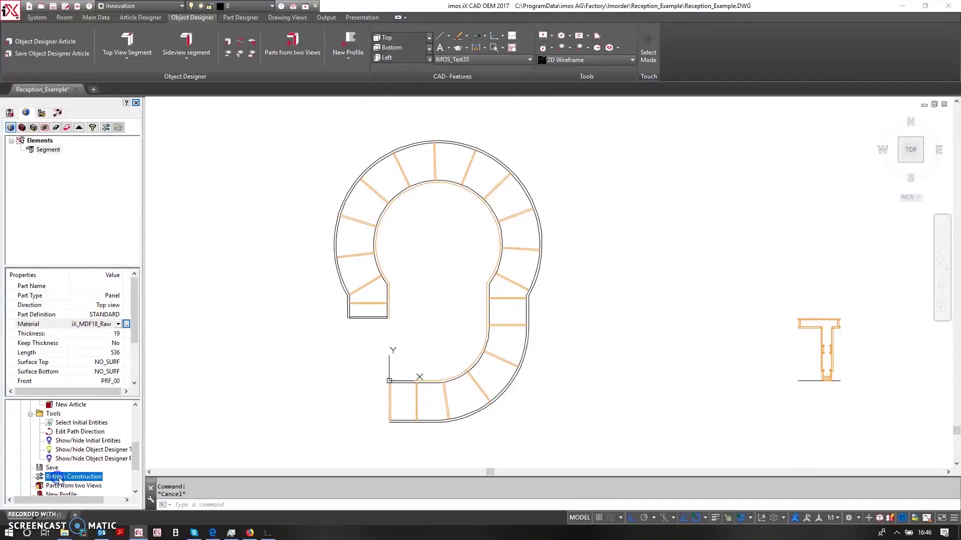
click(413, 399)
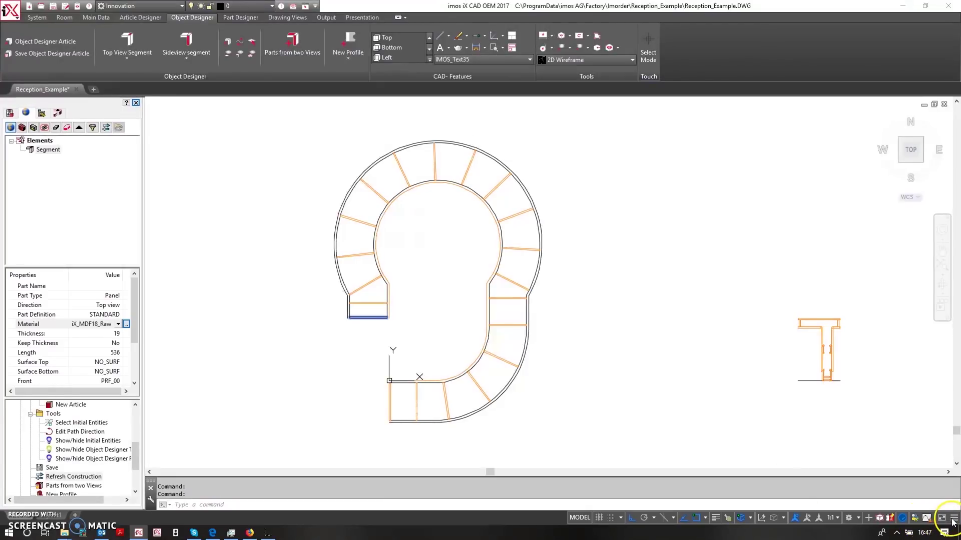
scroll(362, 303, up, 6)
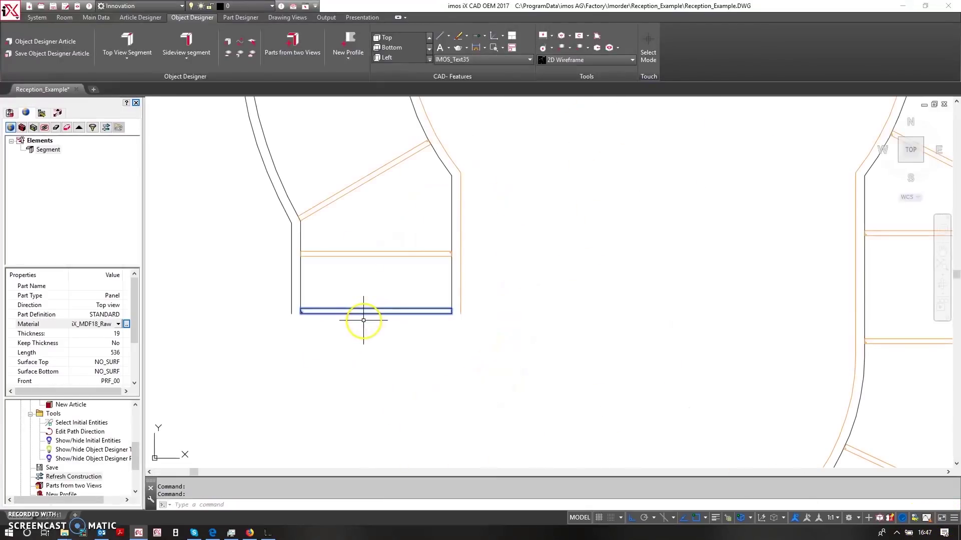
middle_drag(363, 321, 423, 366)
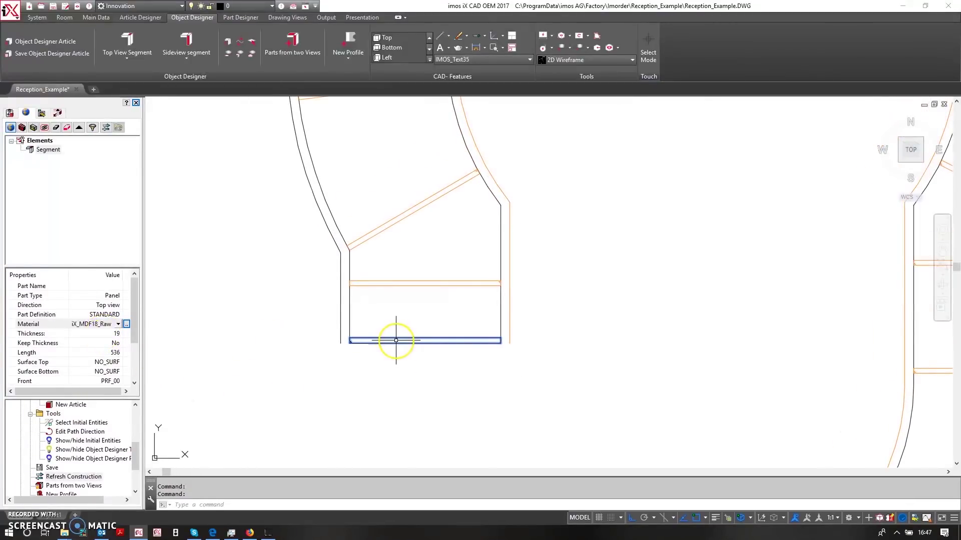
scroll(396, 341, down, 6)
With the Object Designer article selected, generate a part from two views using the new end segment and the T-shaped side view contour.
mouse_move(388, 354)
shift+middle_down()
mouse_move(399, 368)
mouse_move(380, 367)
mouse_move(299, 264)
shift+middle_up()
click(285, 44)
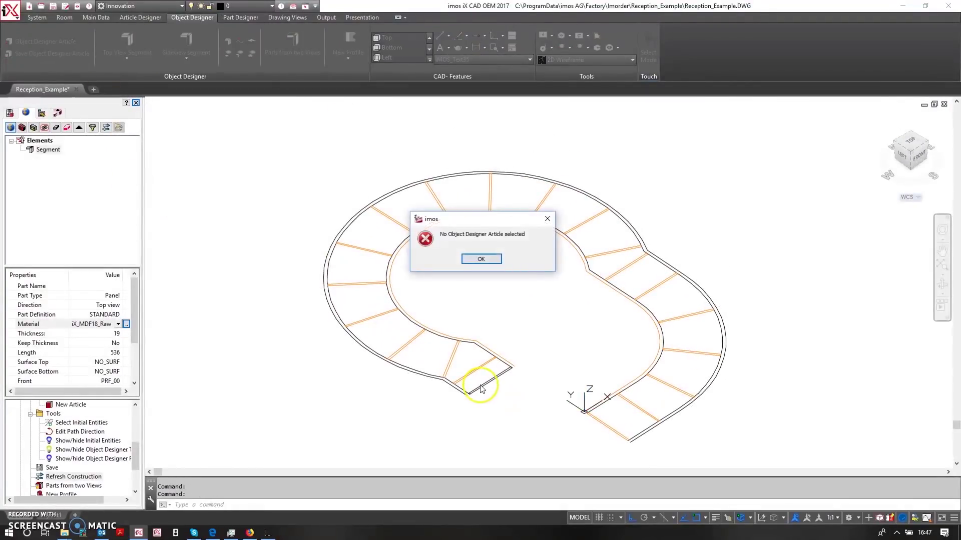
click(489, 260)
click(26, 140)
click(292, 44)
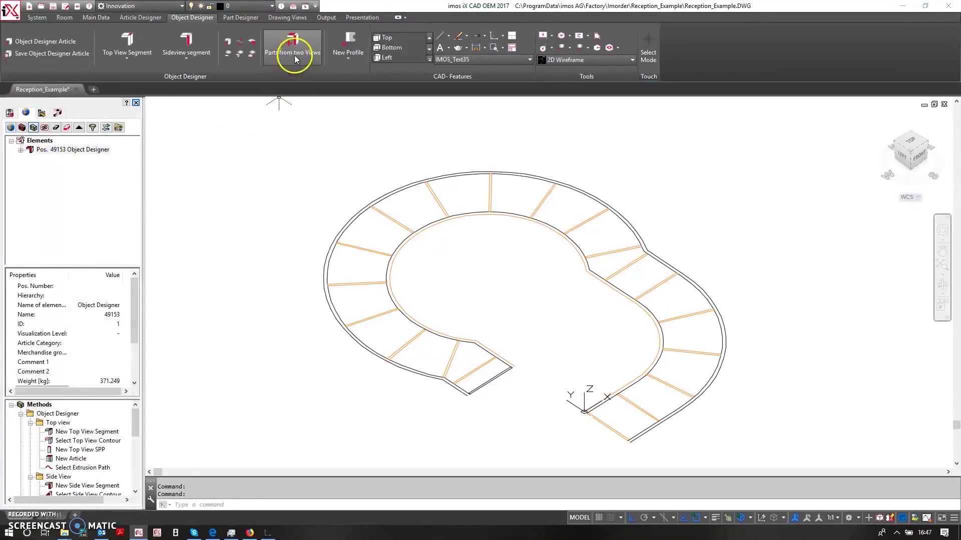
click(493, 380)
scroll(493, 380, down, 4)
scroll(713, 290, up, 8)
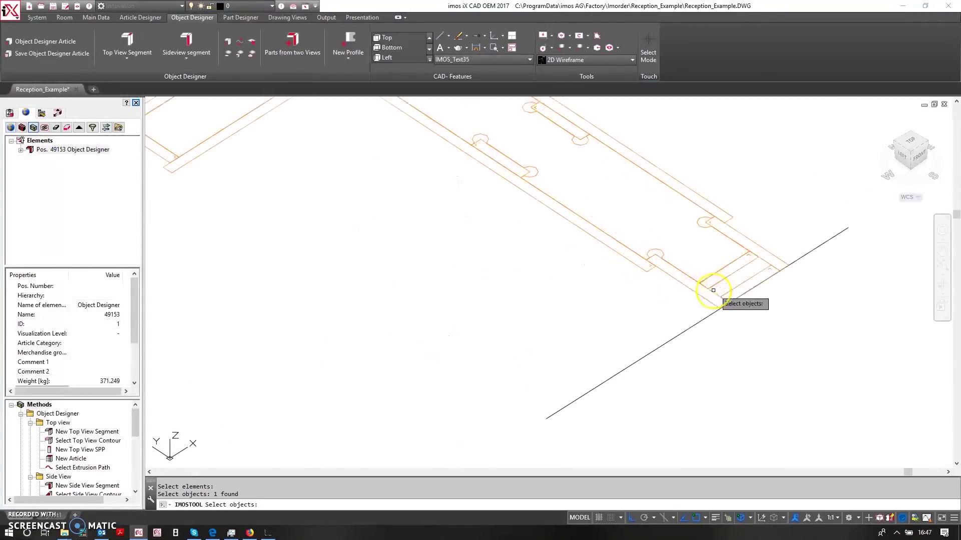
click(699, 223)
scroll(698, 222, down, 8)
key(Return)
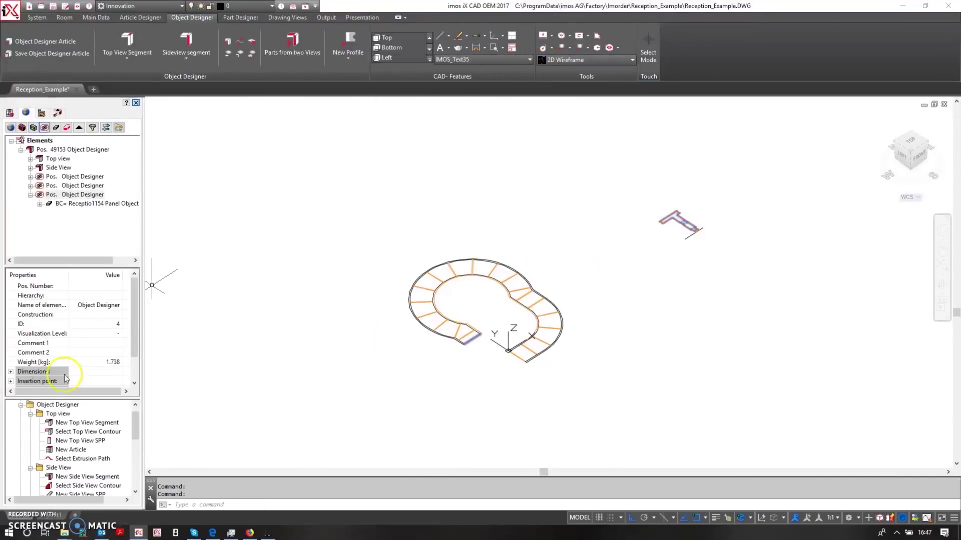
Show the Object Designer parts and examine the new support panel at the counter's open end.
scroll(75, 471, down, 3)
scroll(81, 475, down, 1)
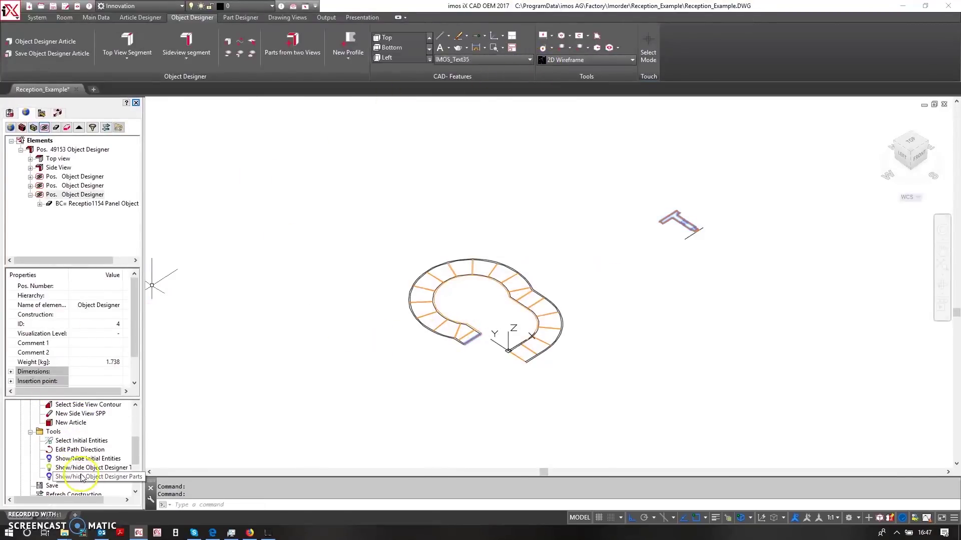
click(86, 478)
scroll(478, 338, up, 5)
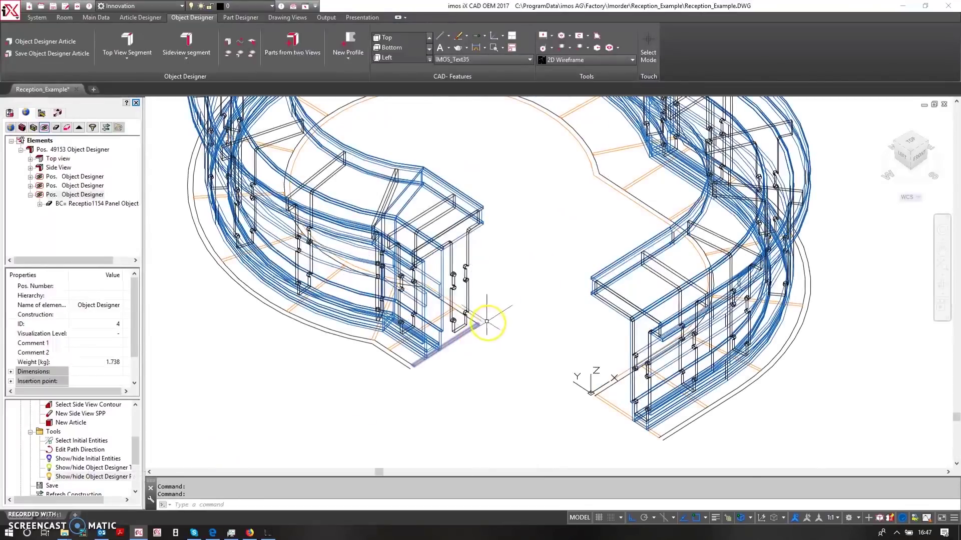
scroll(477, 317, up, 3)
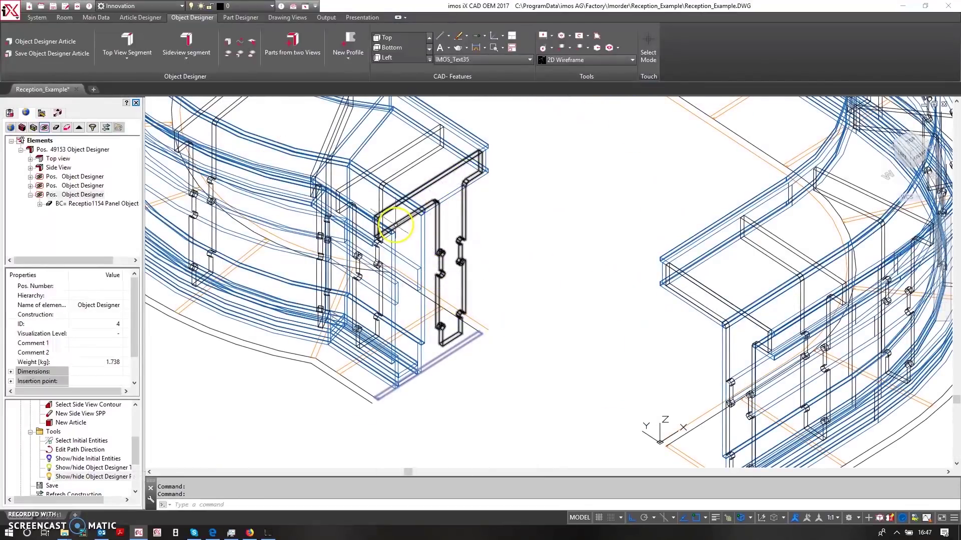
scroll(381, 403, up, 6)
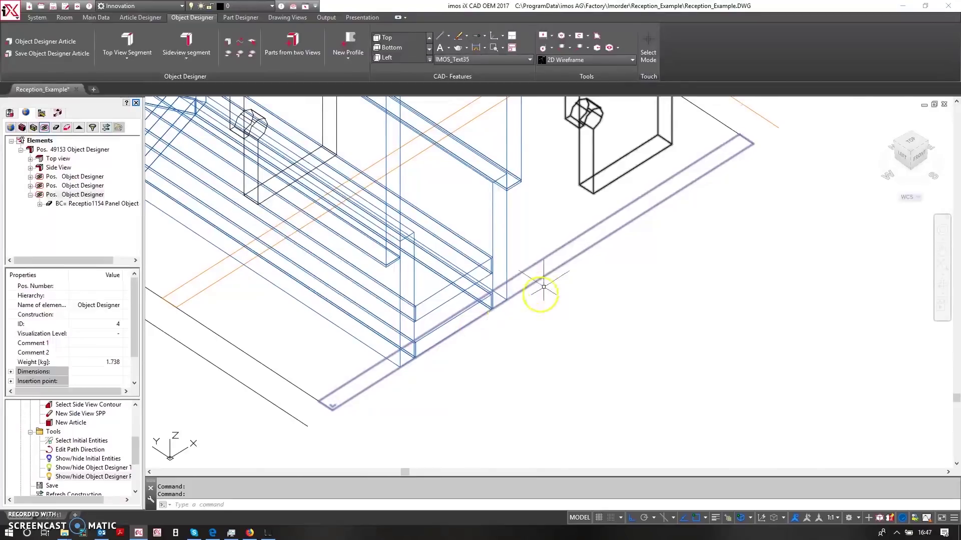
Display the counter and its new end support panel in the Realistic visual style.
click(541, 278)
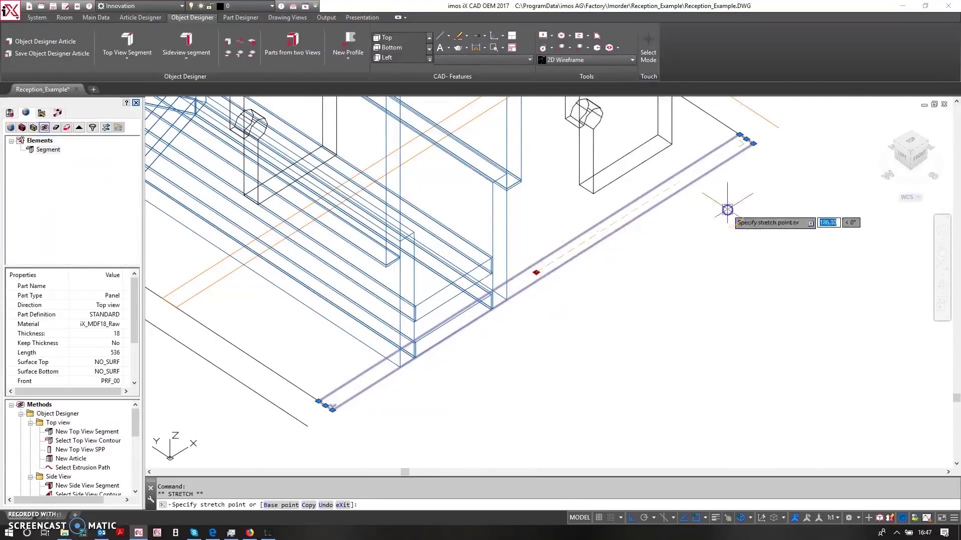
scroll(671, 236, down, 4)
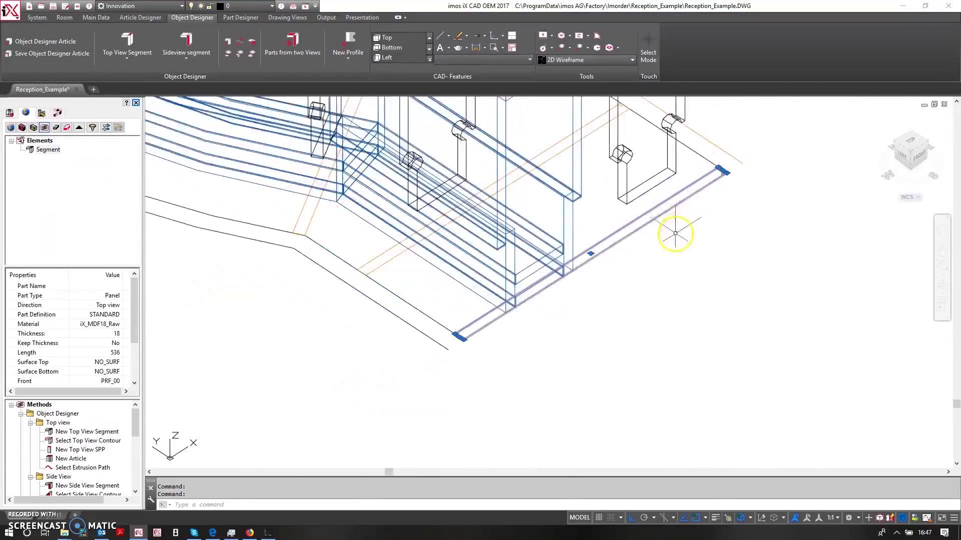
scroll(553, 406, down, 2)
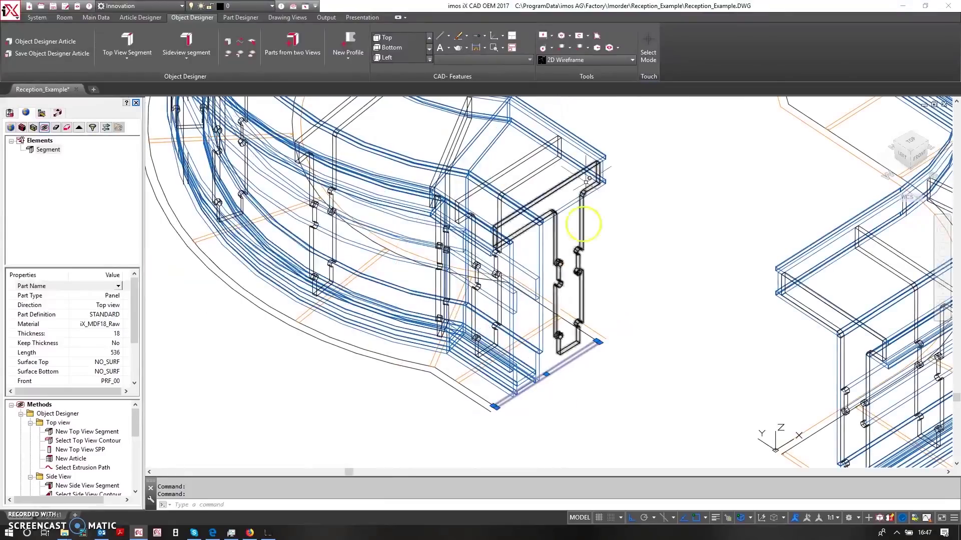
click(583, 60)
click(530, 121)
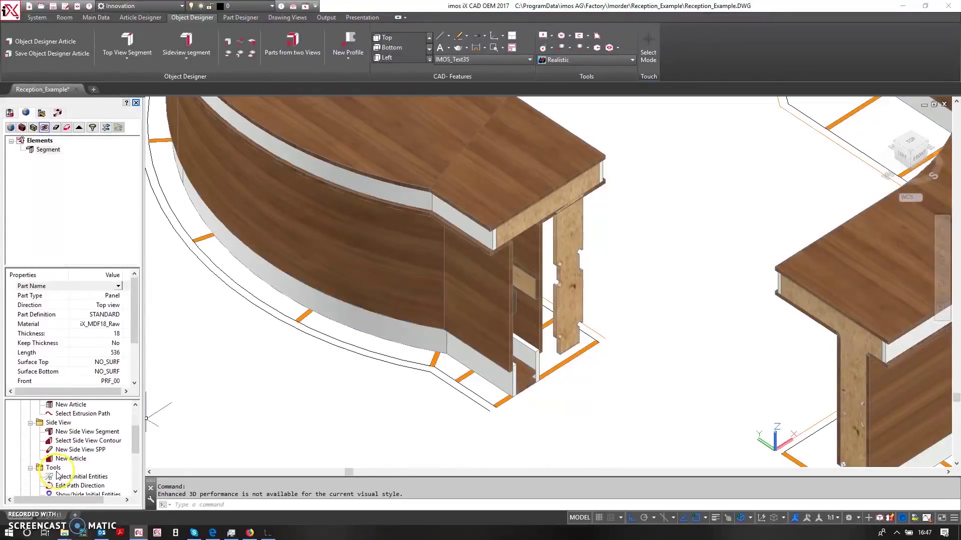
scroll(59, 479, down, 3)
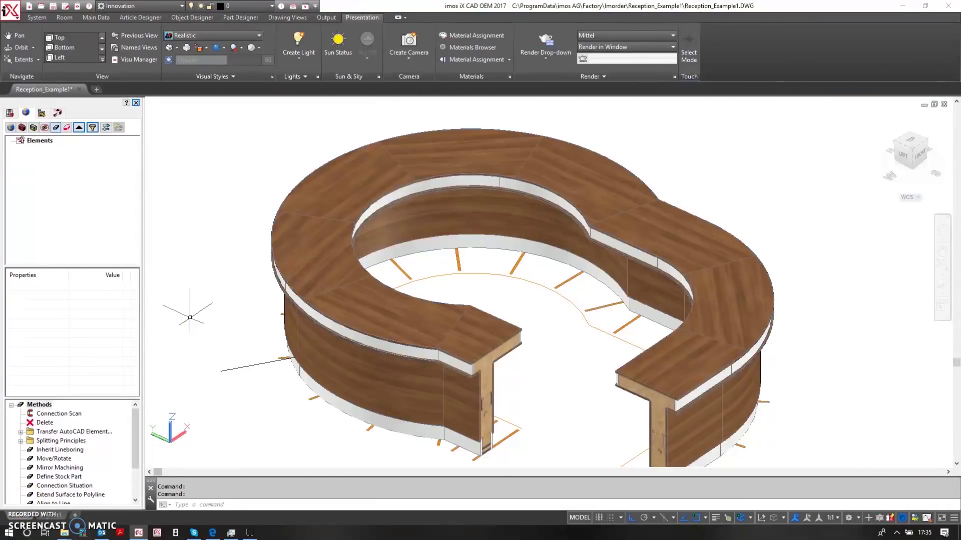
Save order Reception_Example1 with CNC data generation and Process Data Transfer enabled.
mouse_move(235, 388)
shift+middle_down()
mouse_move(264, 390)
mouse_move(221, 347)
mouse_move(183, 270)
shift+middle_up()
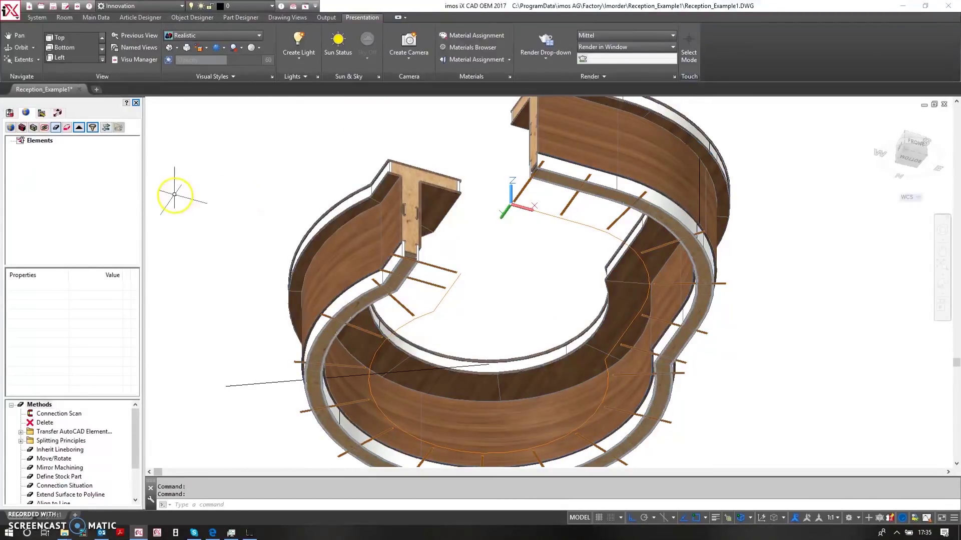
shift+middle_drag(204, 195, 252, 287)
key(Escape)
key(Escape)
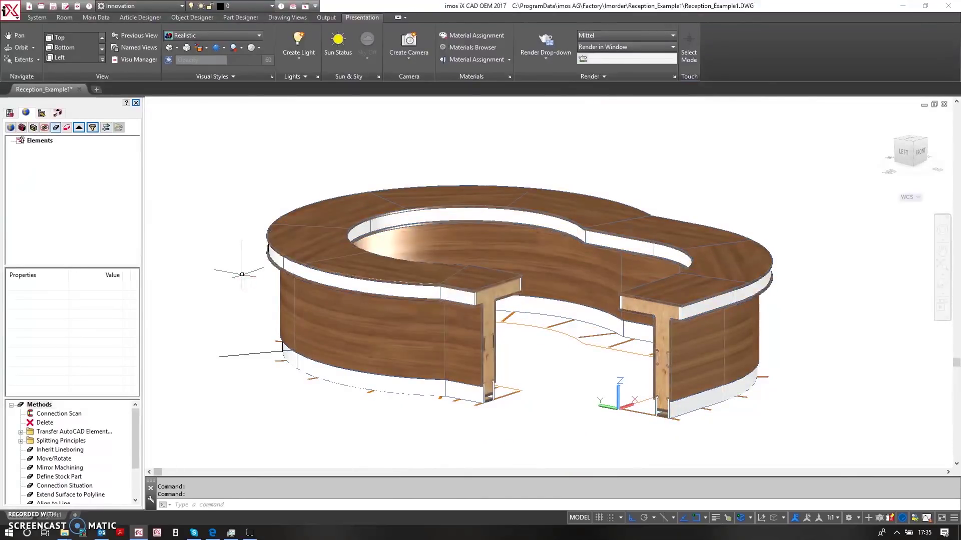
click(36, 18)
click(65, 44)
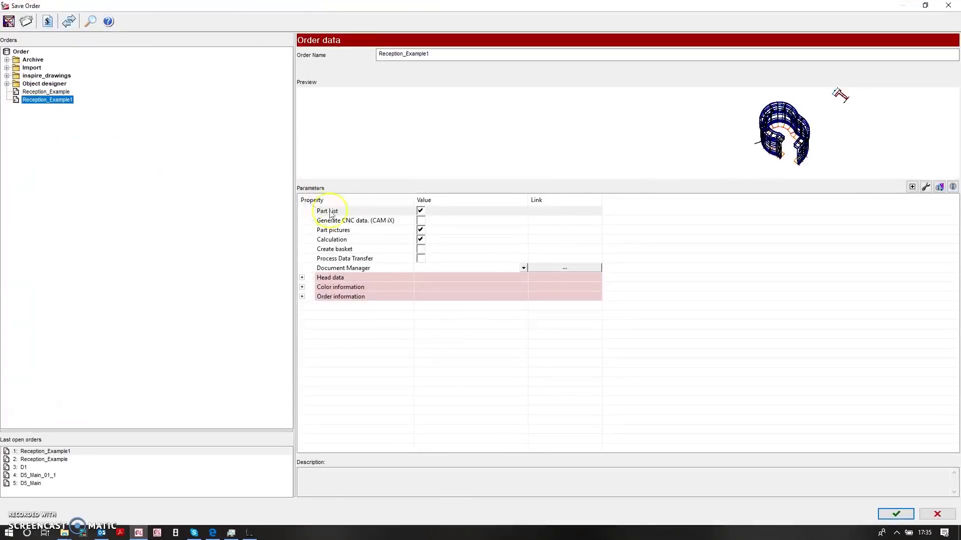
click(421, 220)
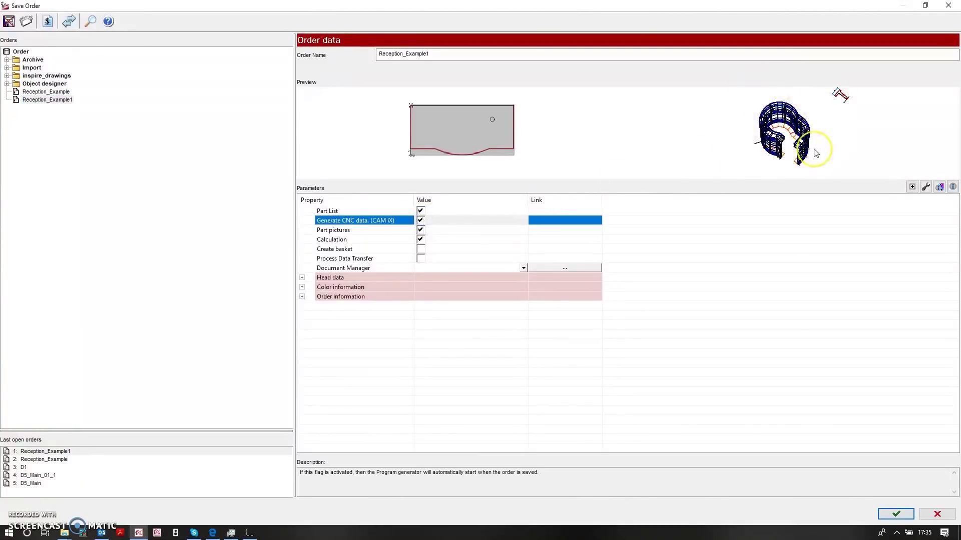
click(420, 259)
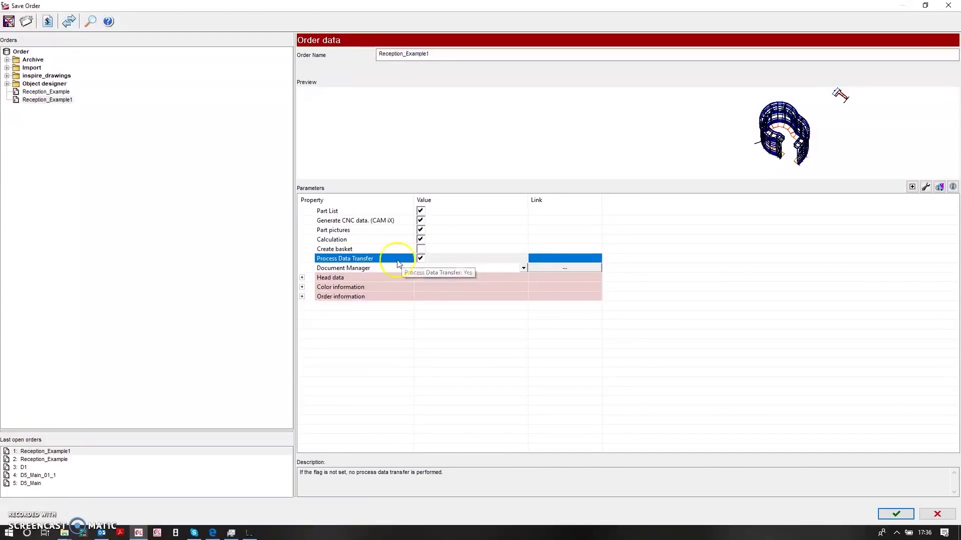
click(891, 514)
click(494, 289)
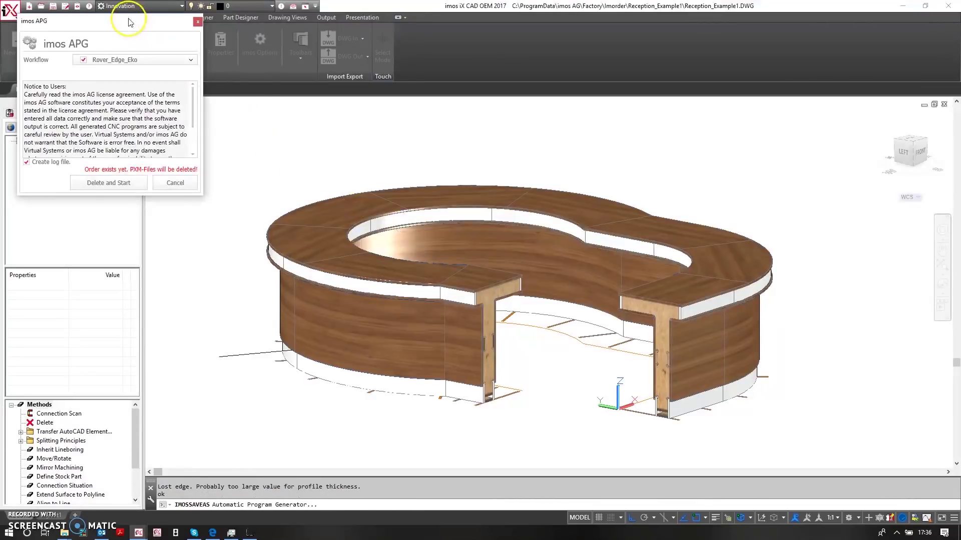
Generate the CNC programs with the Rover_Edge_Eko workflow, deleting the order's existing PXM files.
drag(129, 22, 327, 121)
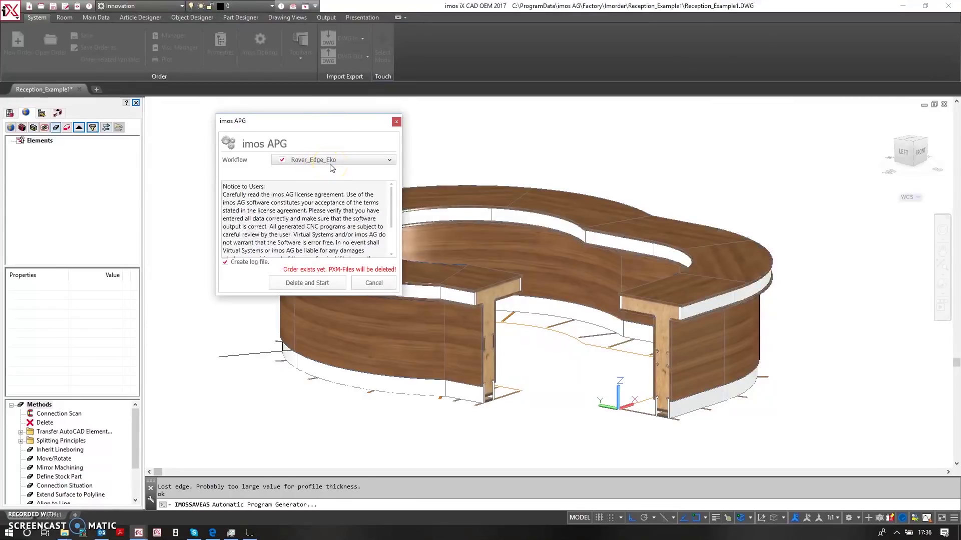
click(311, 284)
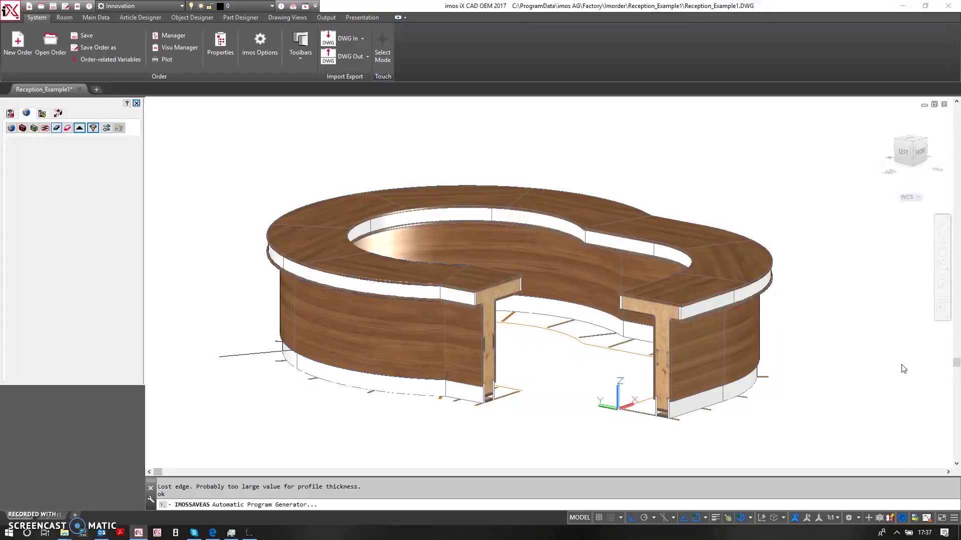
click(868, 369)
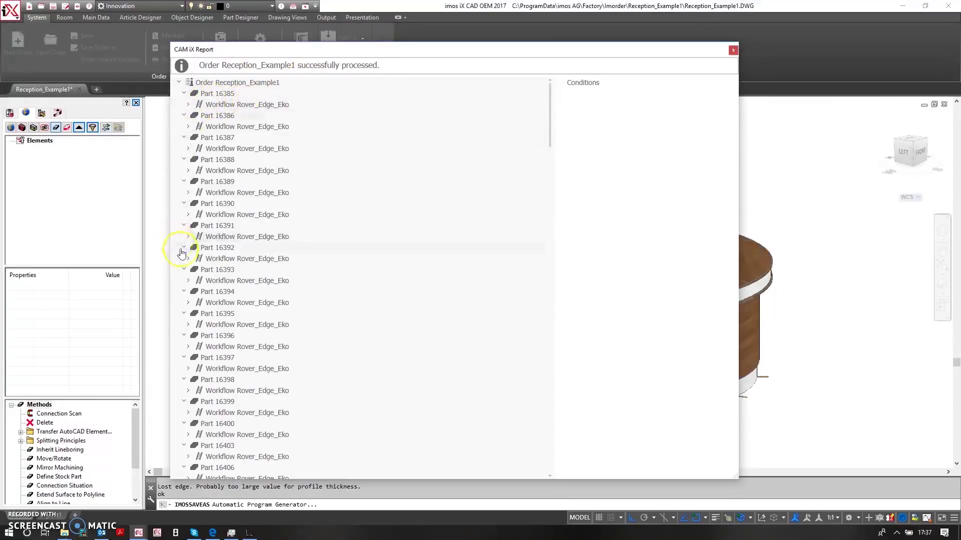
Examine the Biesse_Rover_A_FT milling details of Part 16392 in the CAM iX report and close the report.
click(189, 258)
click(193, 280)
click(199, 314)
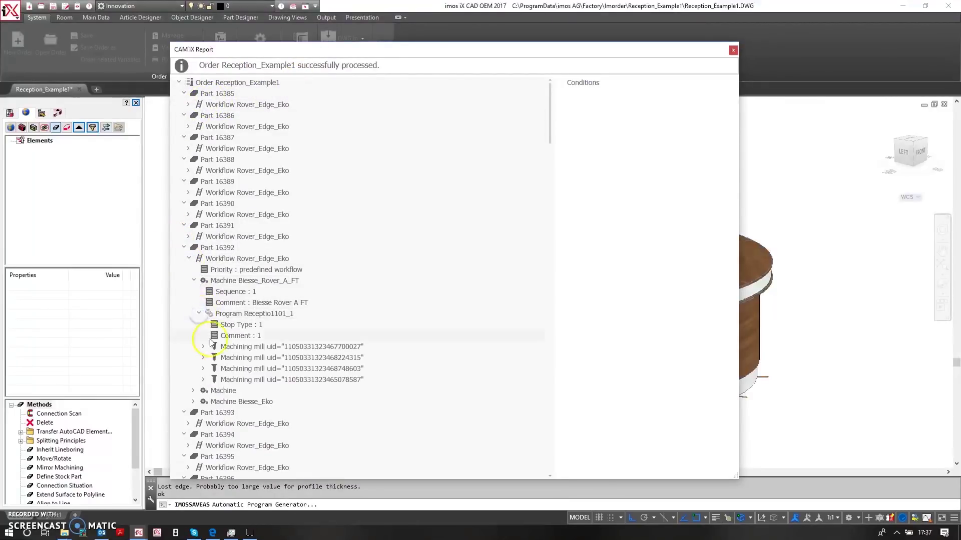
click(203, 357)
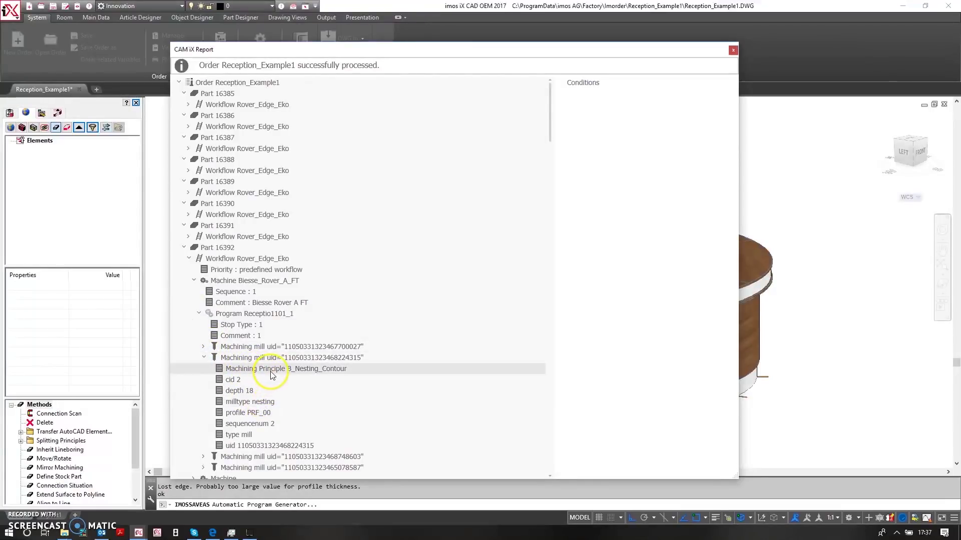
click(732, 50)
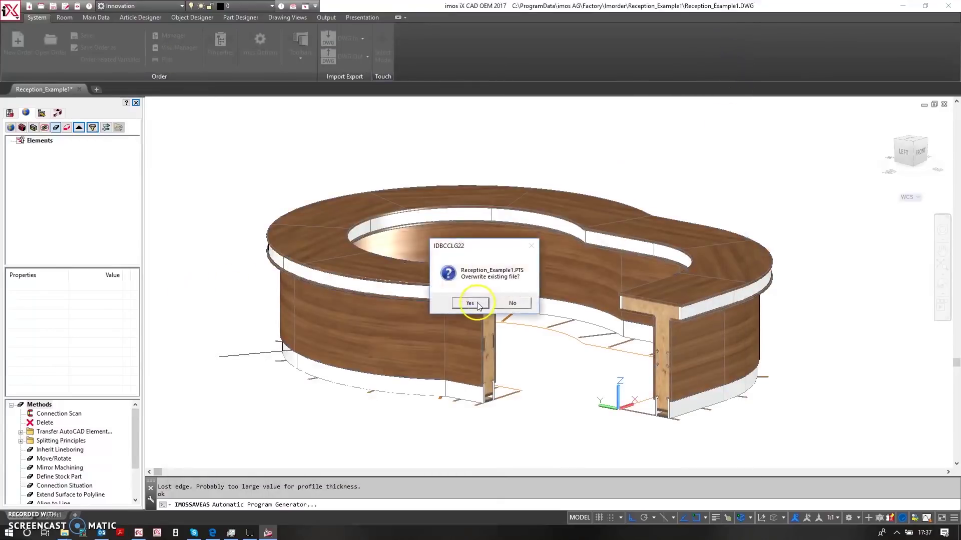
Overwrite the existing Reception_Example1.PTS and Reception_Example1.CSV export files.
click(476, 304)
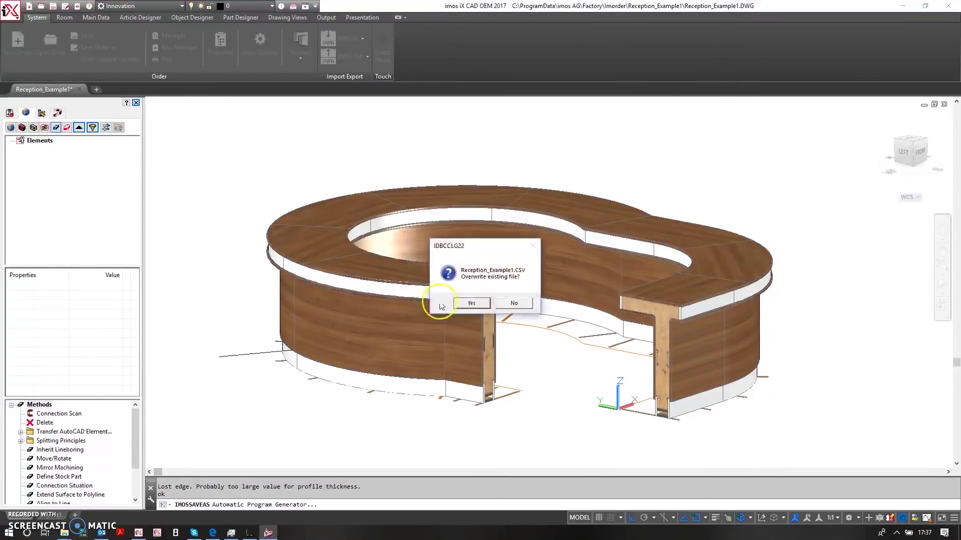
click(471, 304)
click(533, 305)
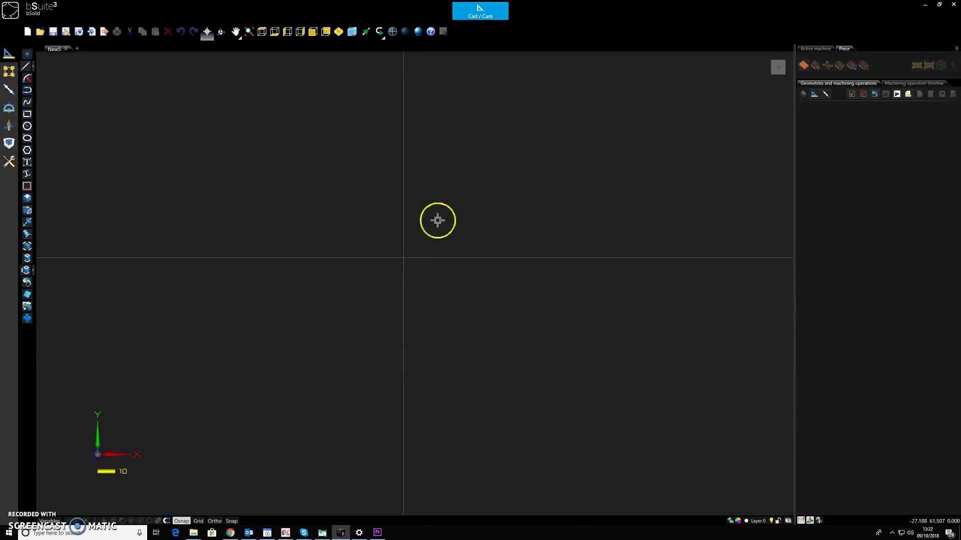
Switch to bNest in bSuite and import the Reception_Example1 project from Reception_Example1.CSV.
click(479, 15)
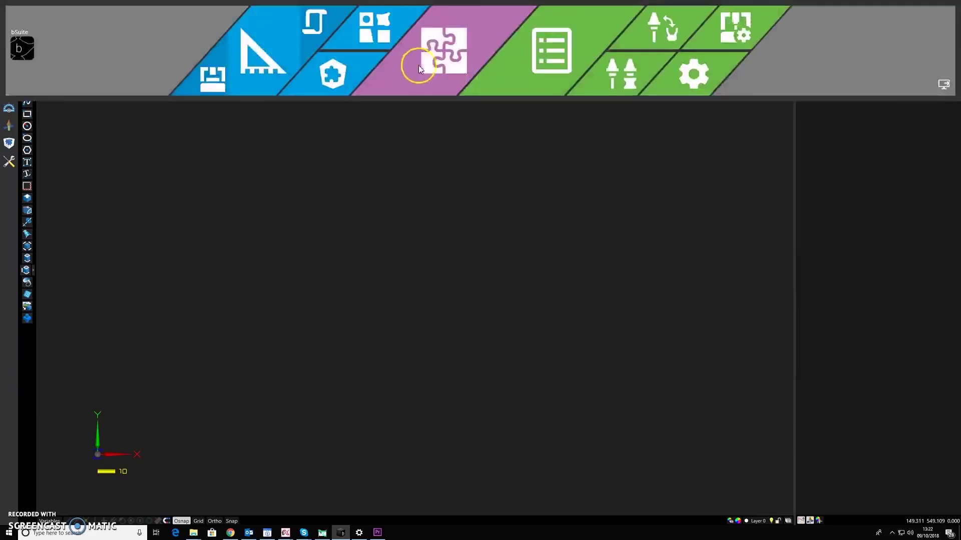
click(423, 68)
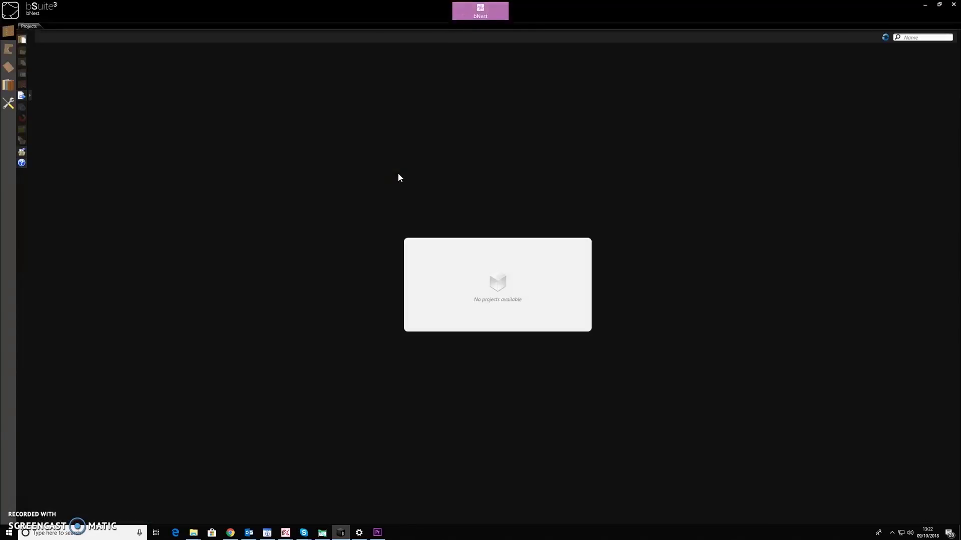
click(22, 95)
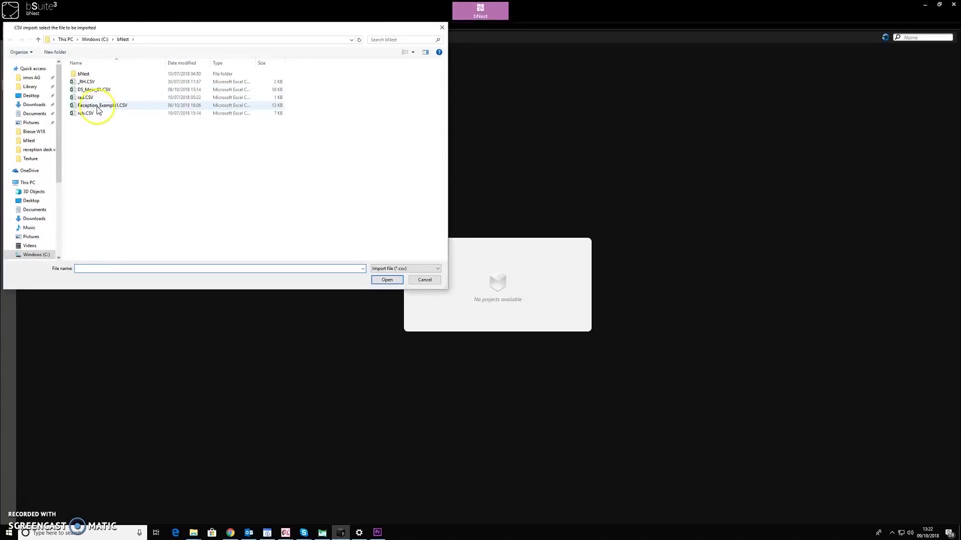
click(94, 106)
click(388, 279)
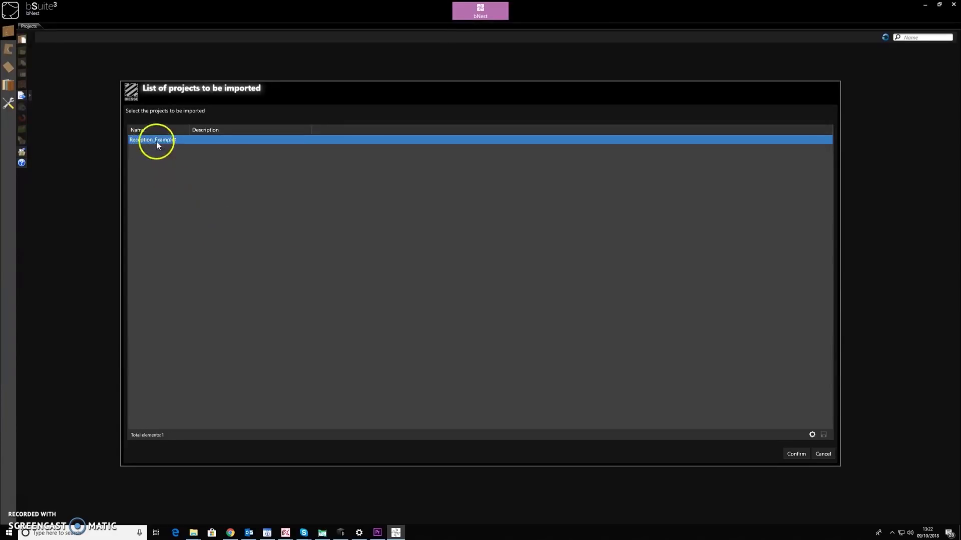
click(795, 454)
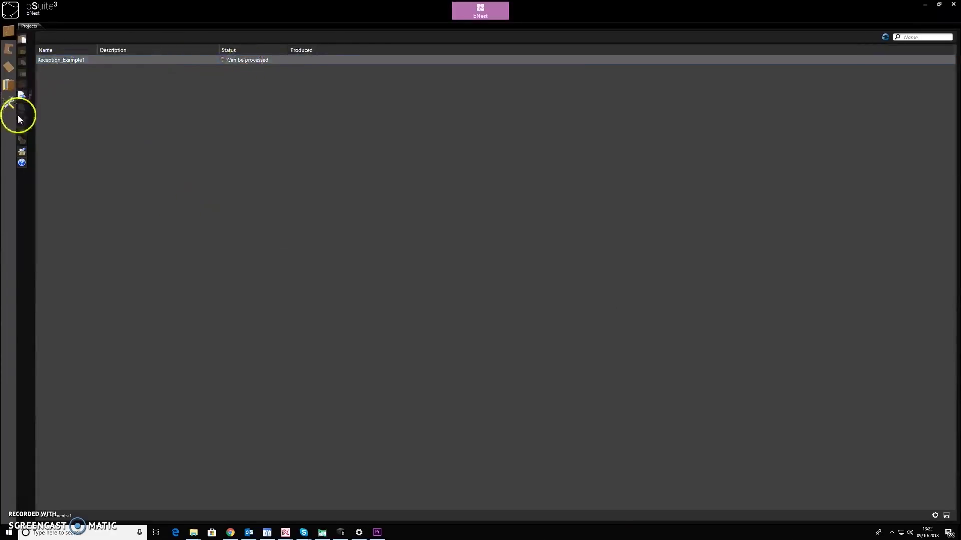
Process the nesting of project Reception_Example1 and open its processing results.
click(148, 60)
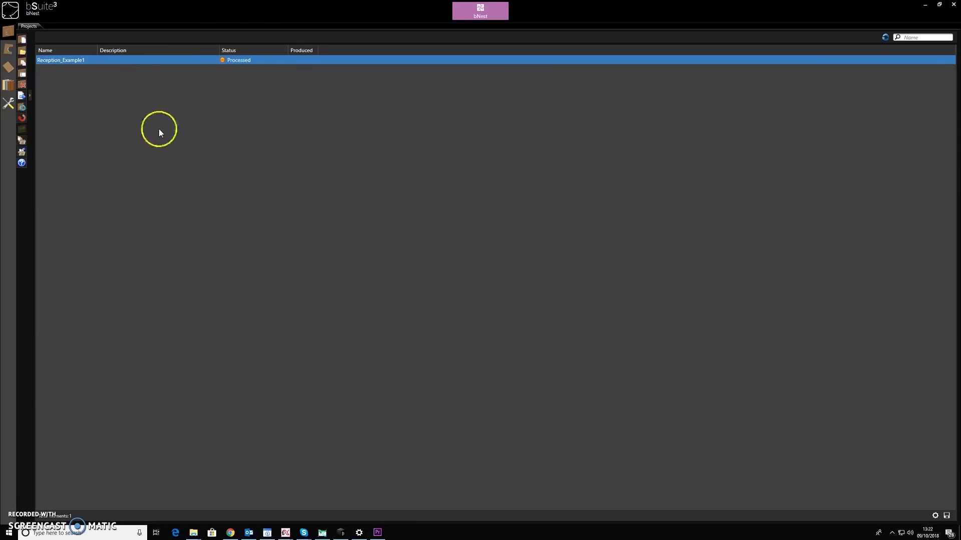
double_click(236, 59)
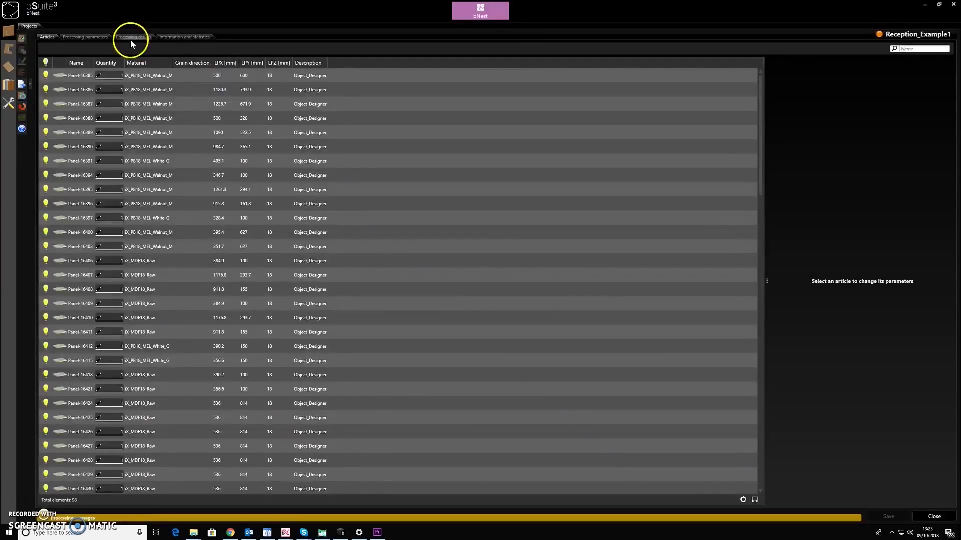
click(130, 40)
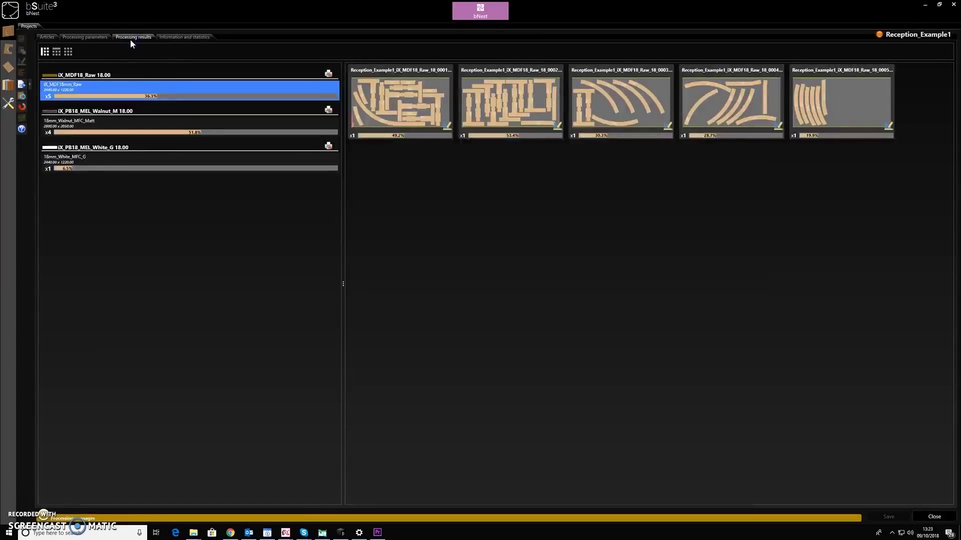
Review the nested sheets for 18mm_Walnut_MFC_Matt and examine the second iX_MDF18_Raw sheet in detail.
click(275, 133)
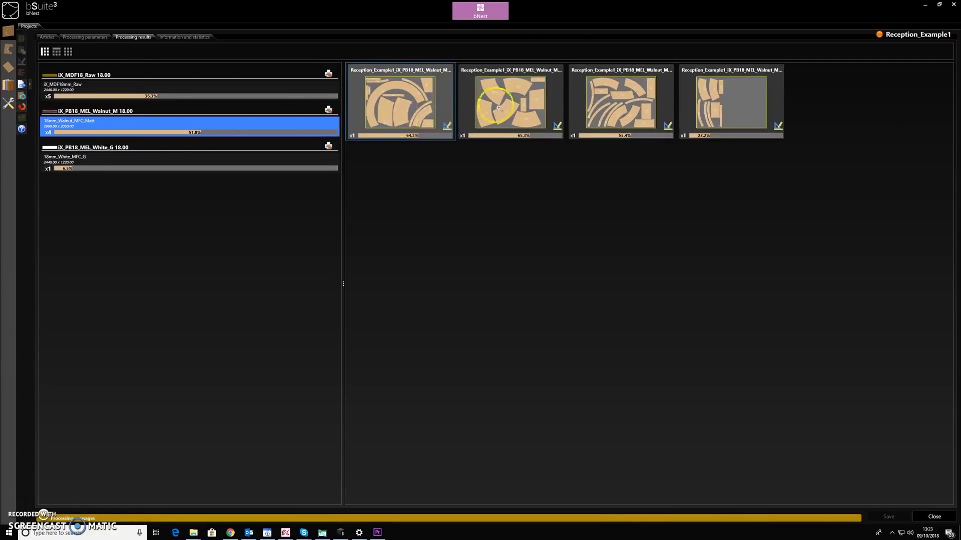
click(167, 94)
double_click(522, 100)
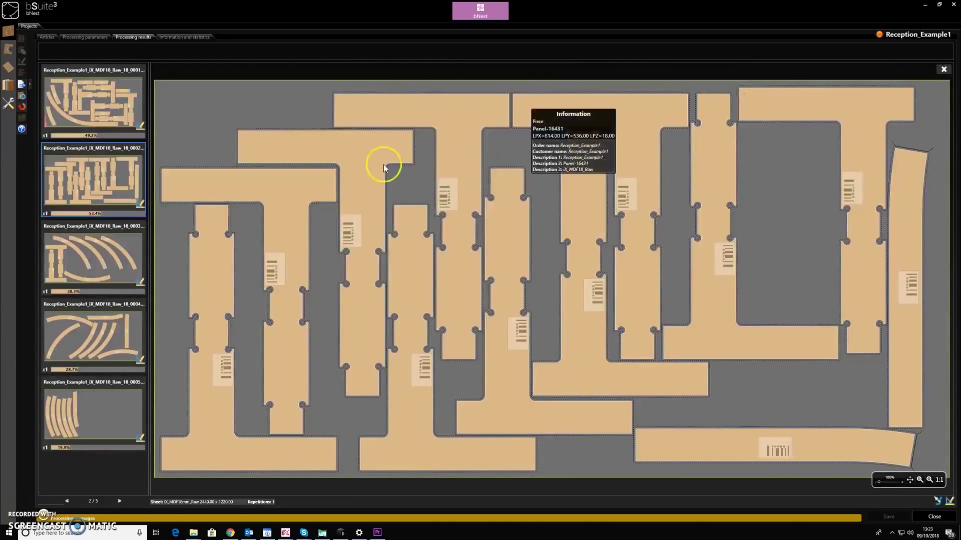
click(361, 175)
click(821, 394)
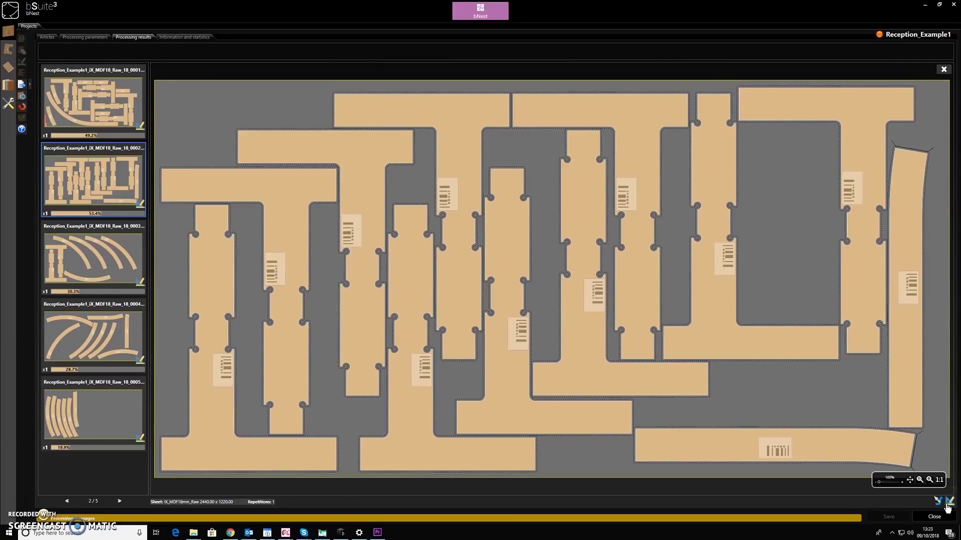
Open the second iX_MDF18_Raw sheet in bSolid, show it in isometric view and run its machining simulation.
click(400, 286)
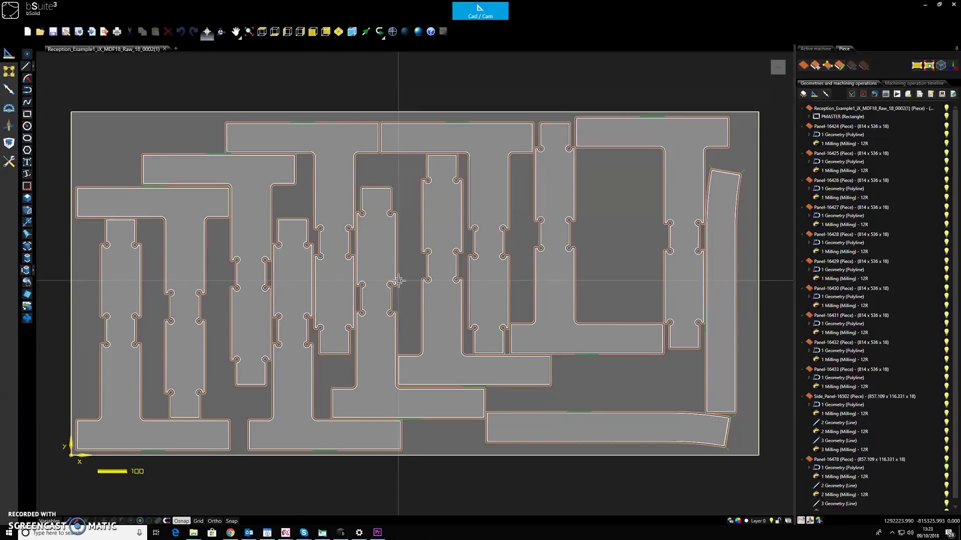
click(778, 70)
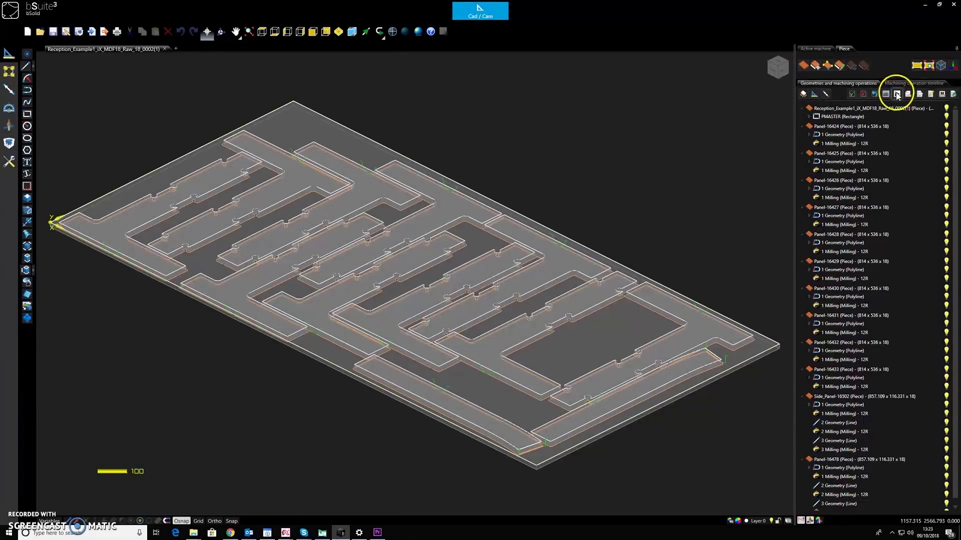
click(649, 176)
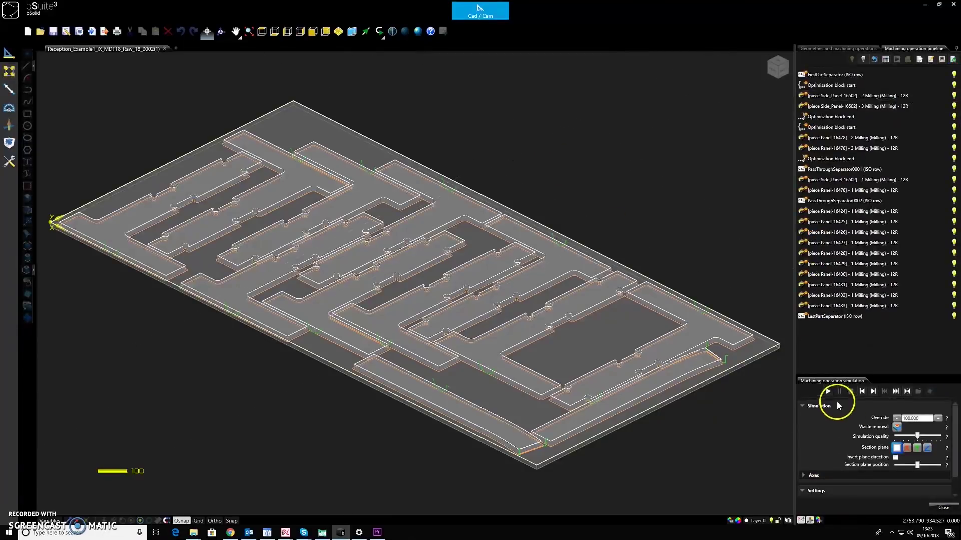
click(829, 392)
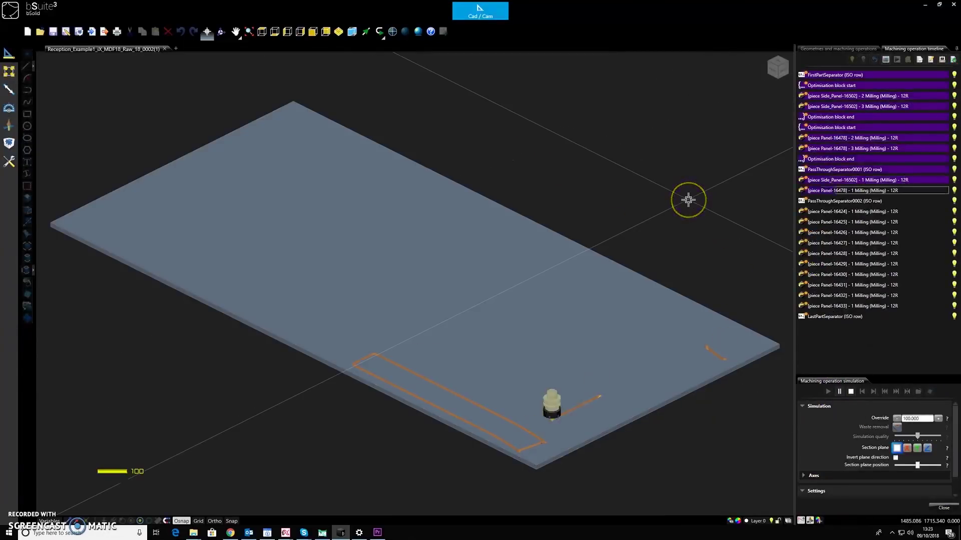